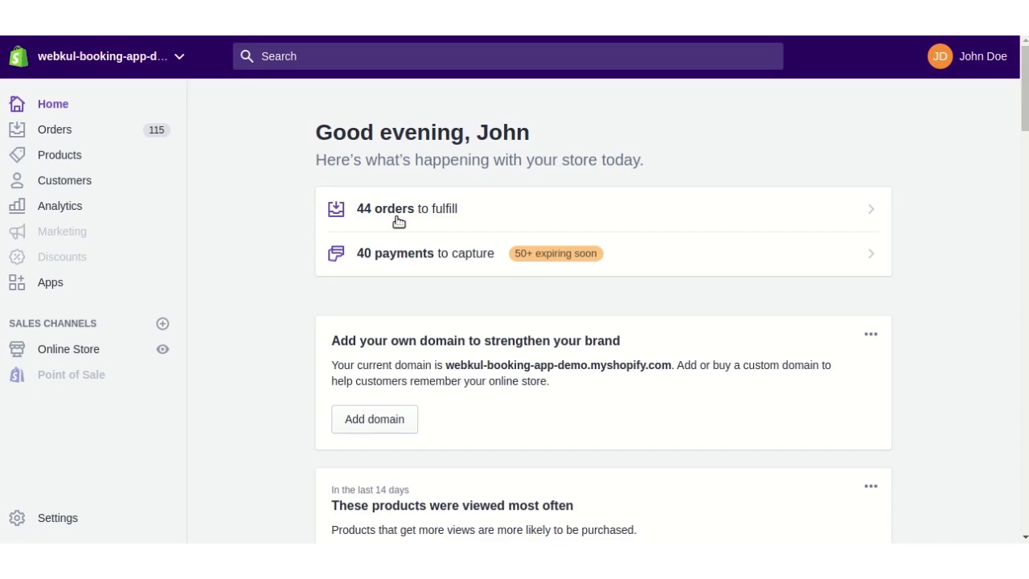
# Open Booking App by Webkul from Apps to show its Booking Products list
pyautogui.click(57, 285)
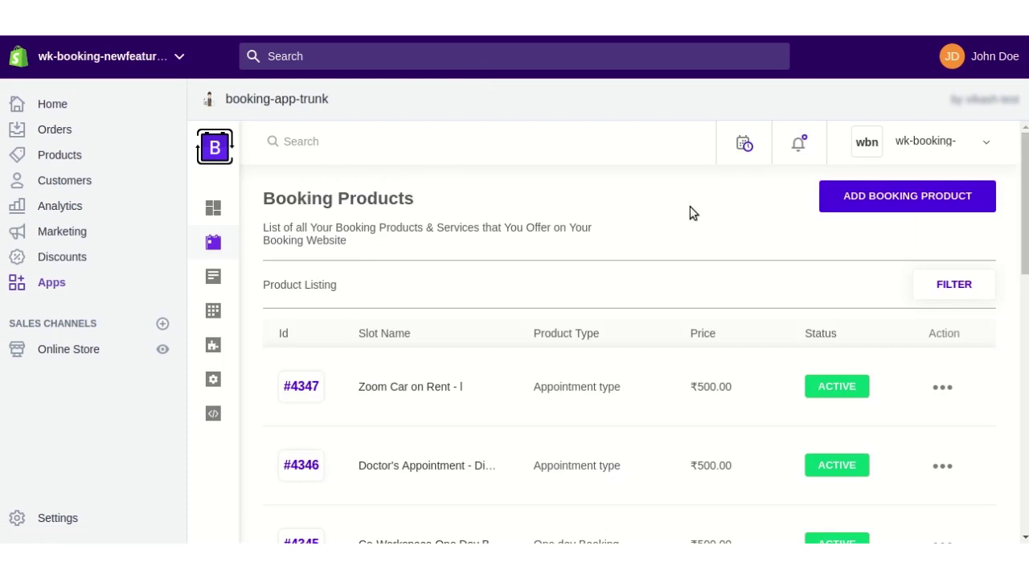
# Add Co-Workspace One Day Booking's Hall variant as a new booking product
pyautogui.click(945, 209)
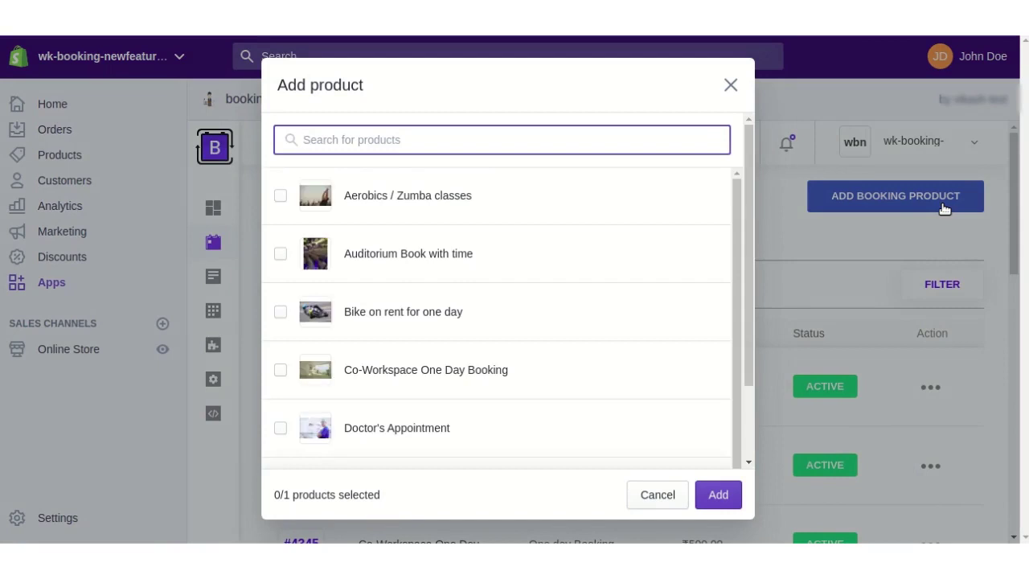
pyautogui.moveTo(735, 212)
pyautogui.mouseDown()
pyautogui.moveTo(745, 289)
pyautogui.moveTo(742, 200)
pyautogui.mouseUp()
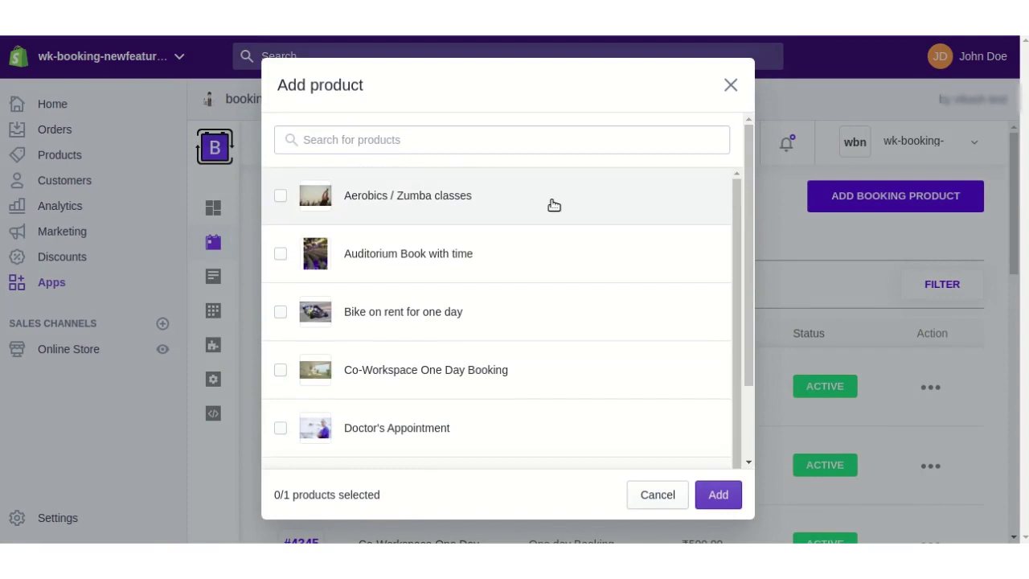
pyautogui.moveTo(732, 207); pyautogui.dragTo(739, 289)
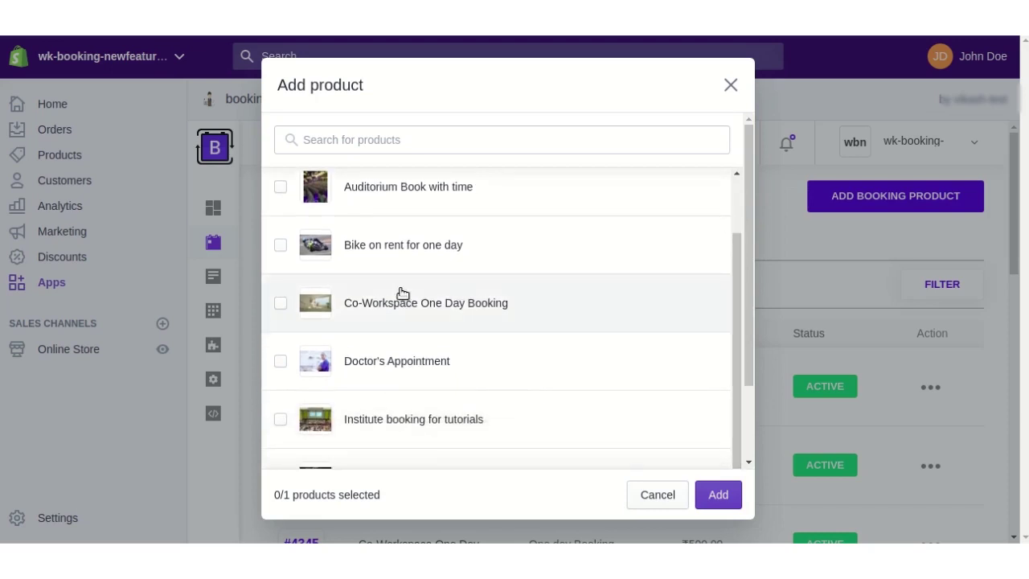
pyautogui.click(279, 305)
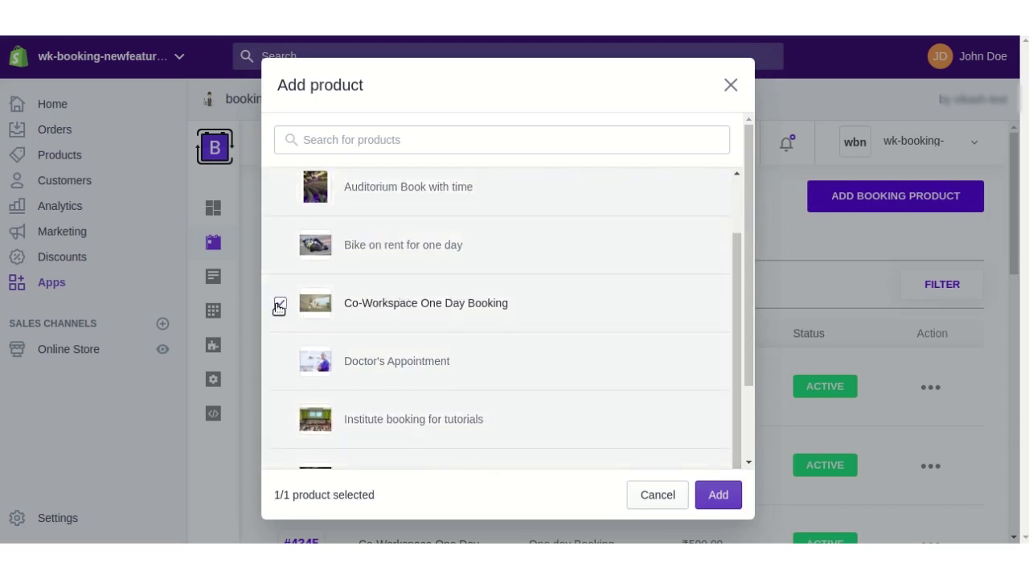
pyautogui.click(711, 492)
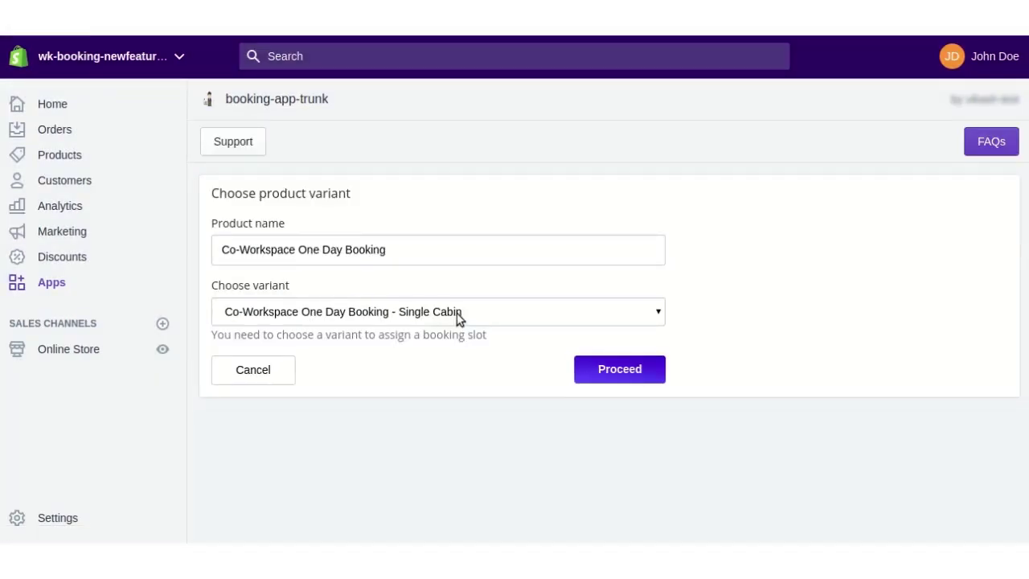
pyautogui.click(457, 313)
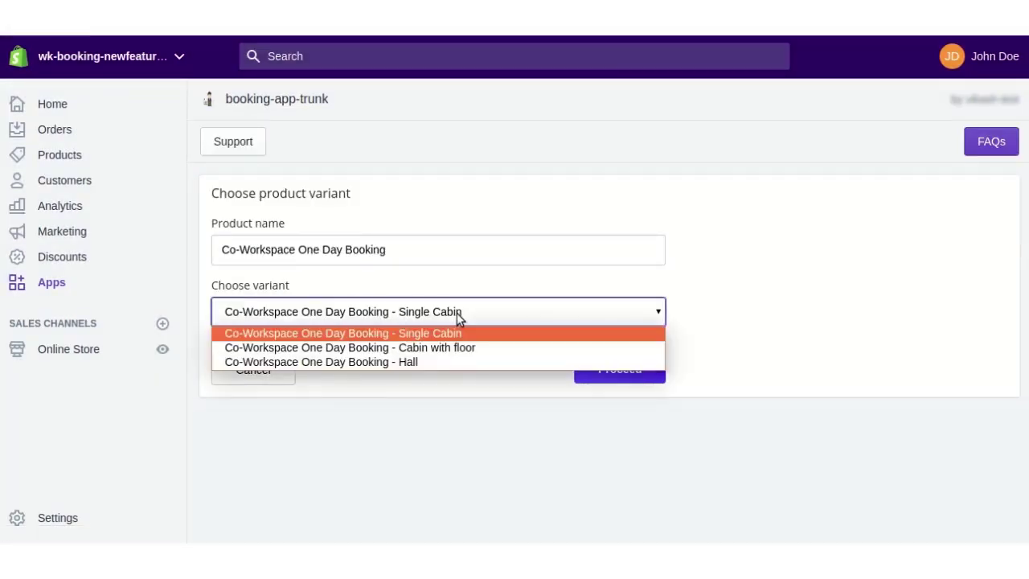
pyautogui.click(430, 362)
pyautogui.click(612, 371)
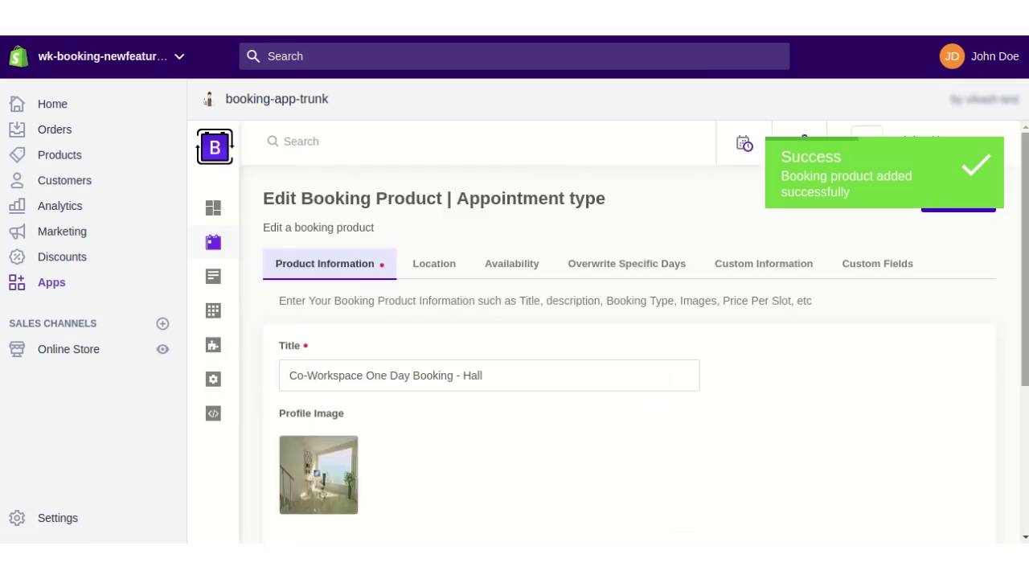
pyautogui.scroll(-1, 627, 338)
pyautogui.scroll(1, 627, 338)
pyautogui.scroll(-1, 627, 338)
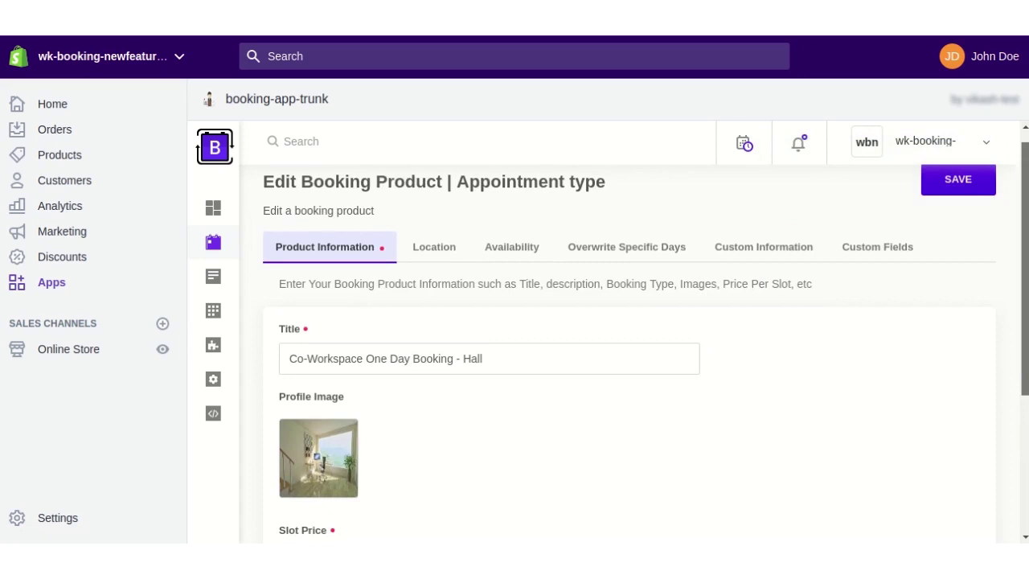
pyautogui.scroll(-3, 627, 338)
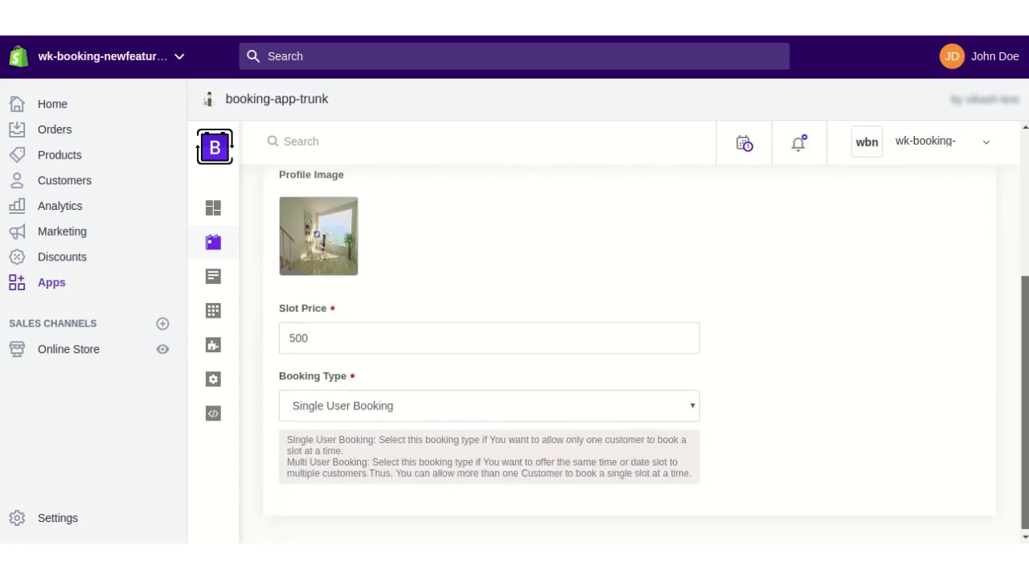
pyautogui.click(514, 409)
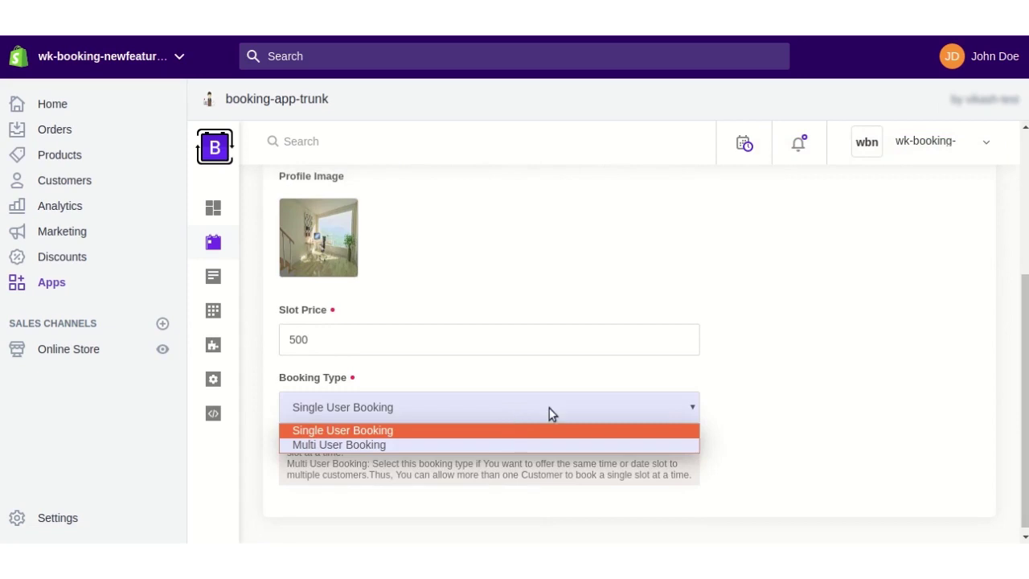
pyautogui.click(786, 391)
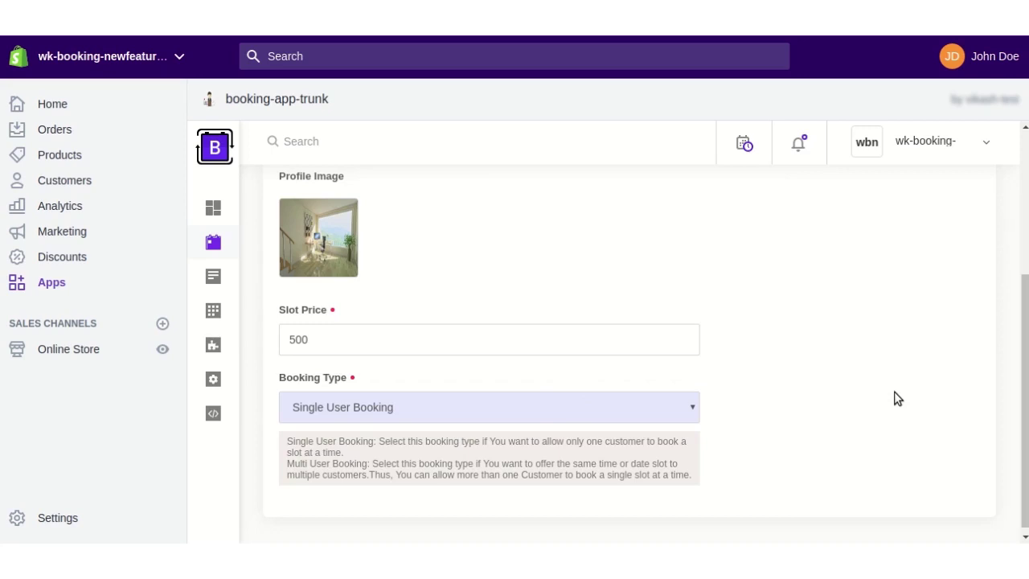
pyautogui.click(666, 407)
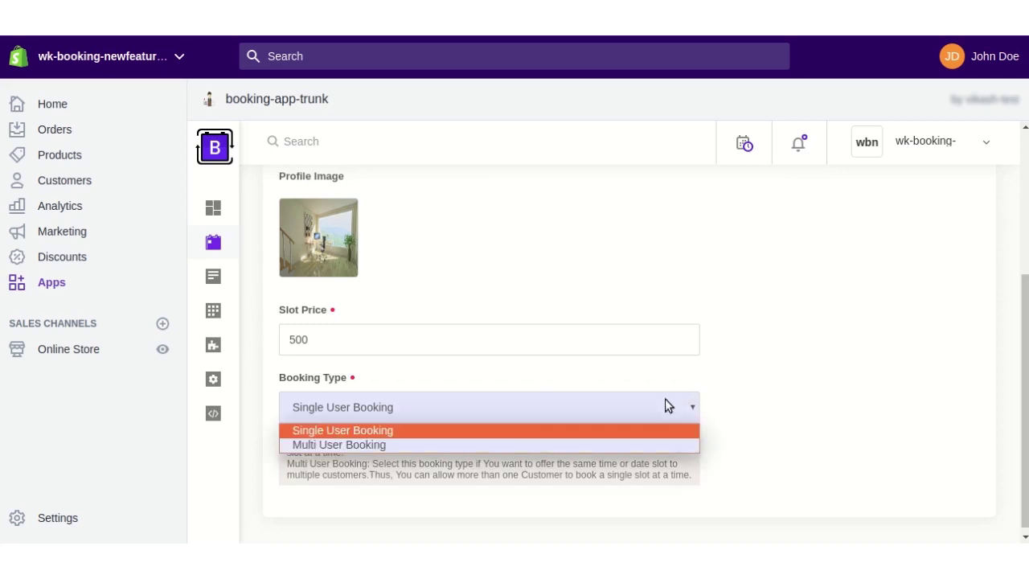
pyautogui.click(455, 446)
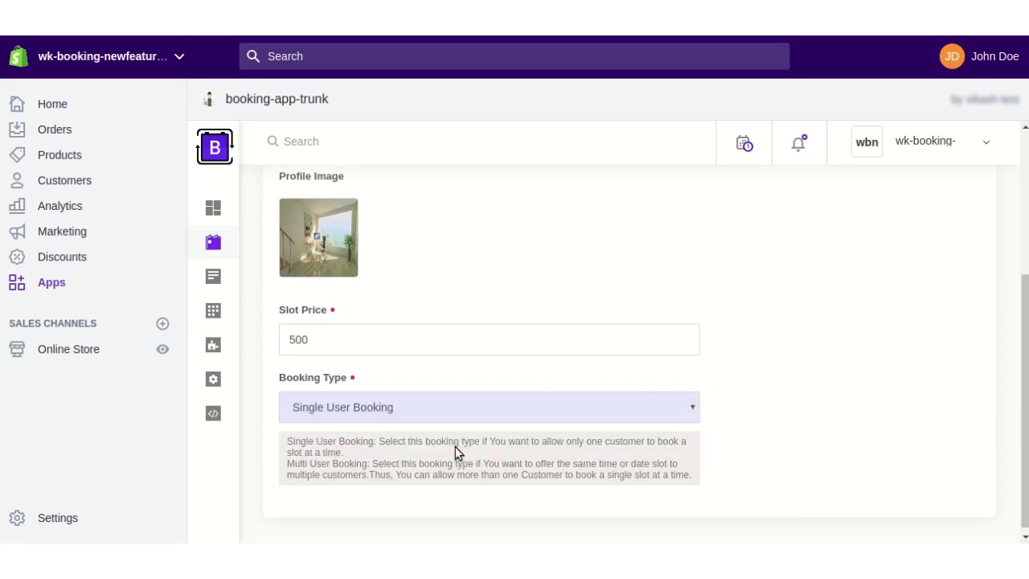
pyautogui.click(496, 414)
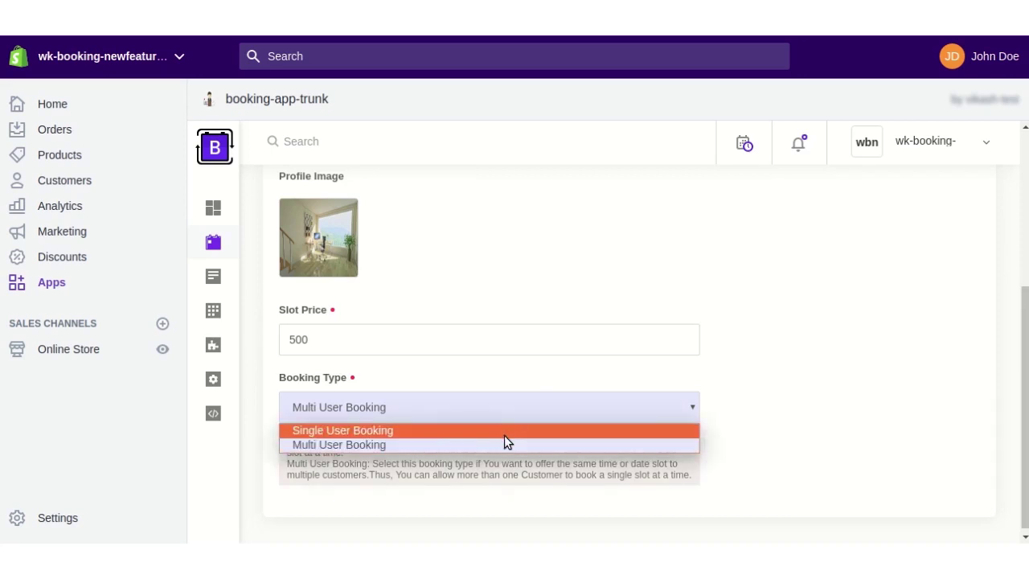
pyautogui.click(504, 433)
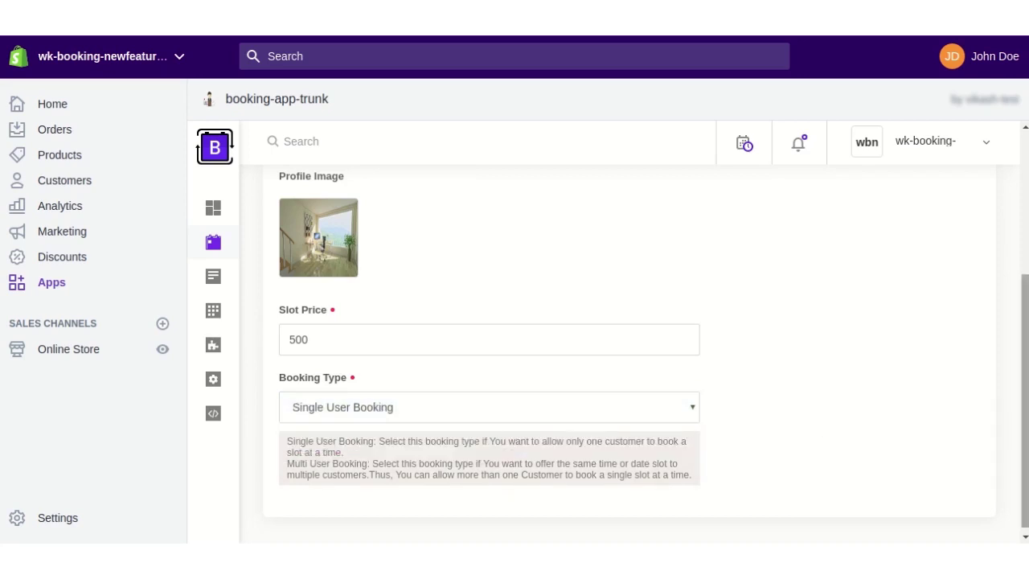
pyautogui.scroll(3, 818, 429)
pyautogui.scroll(1, 632, 357)
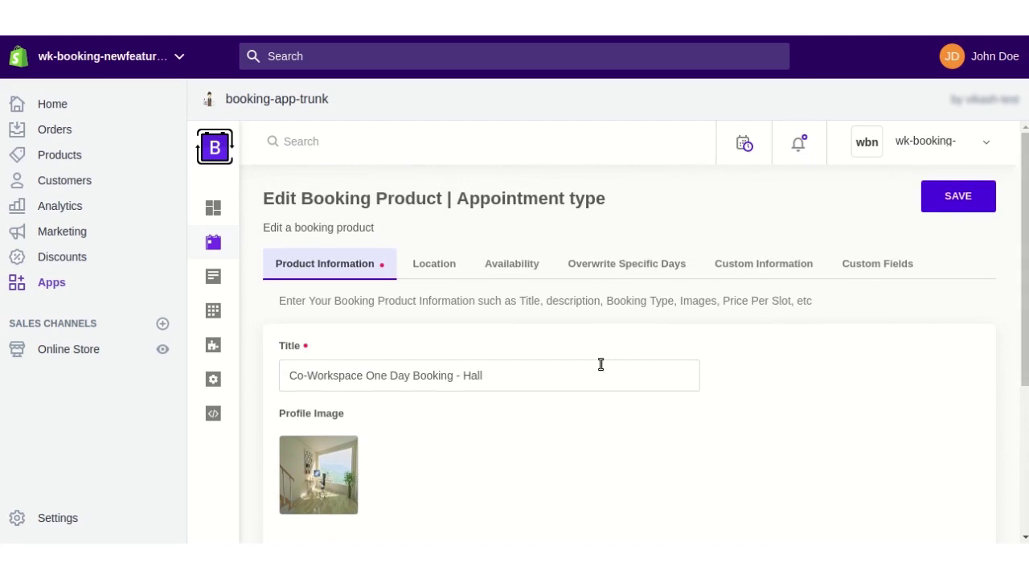
# Set the Hall product's Location Service Side to Not Required
pyautogui.click(436, 271)
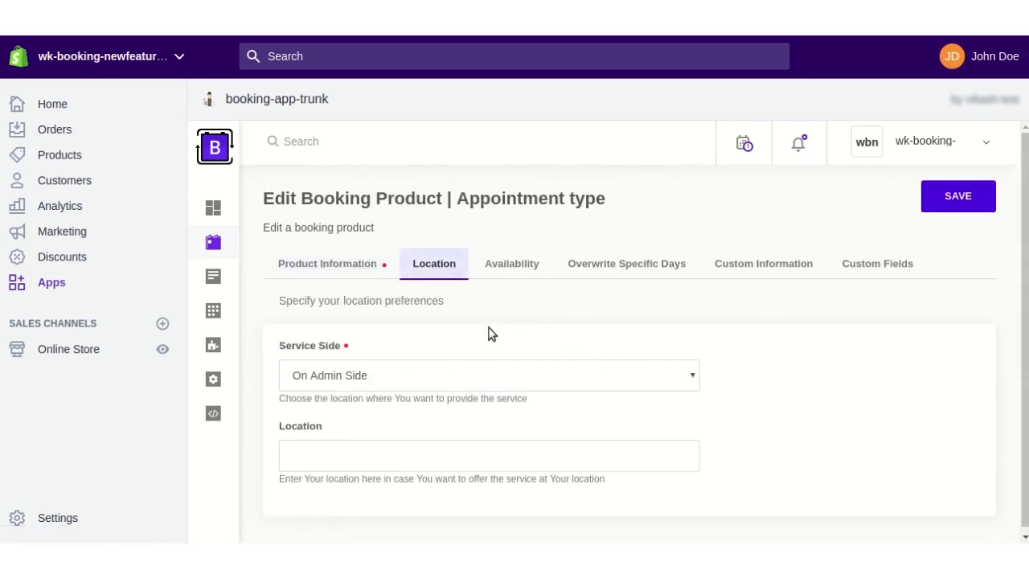
pyautogui.click(372, 387)
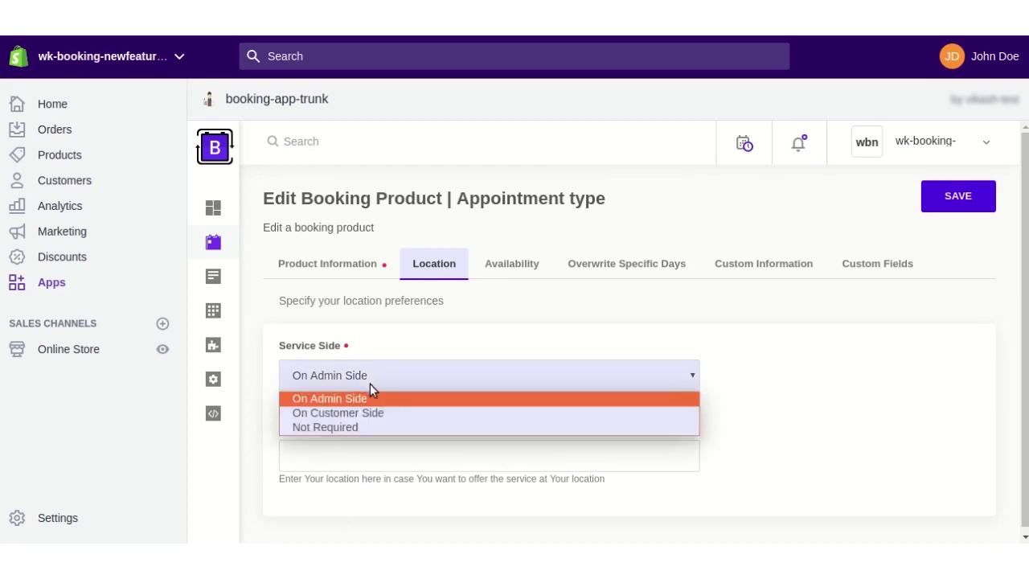
pyautogui.click(355, 400)
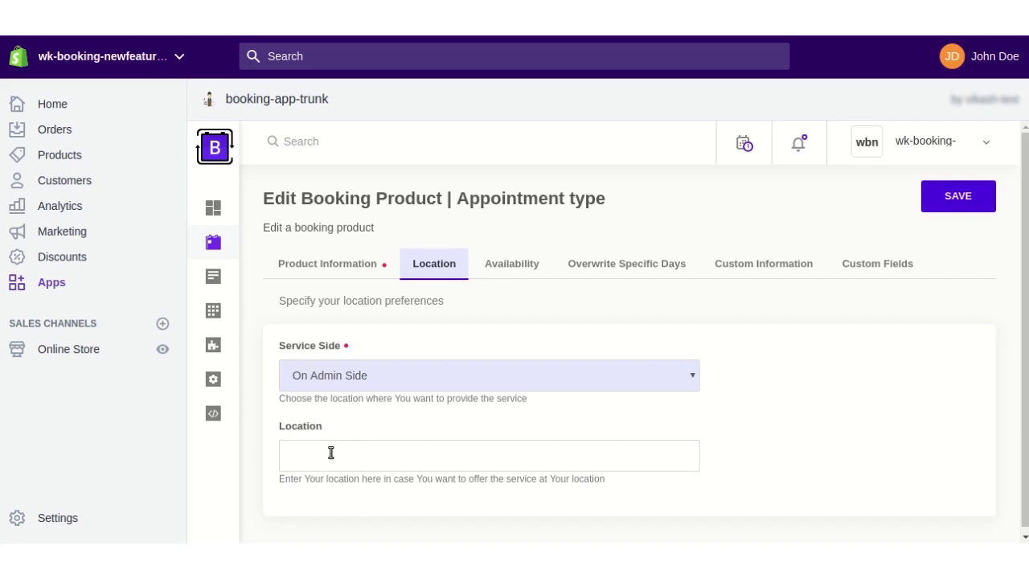
pyautogui.click(393, 383)
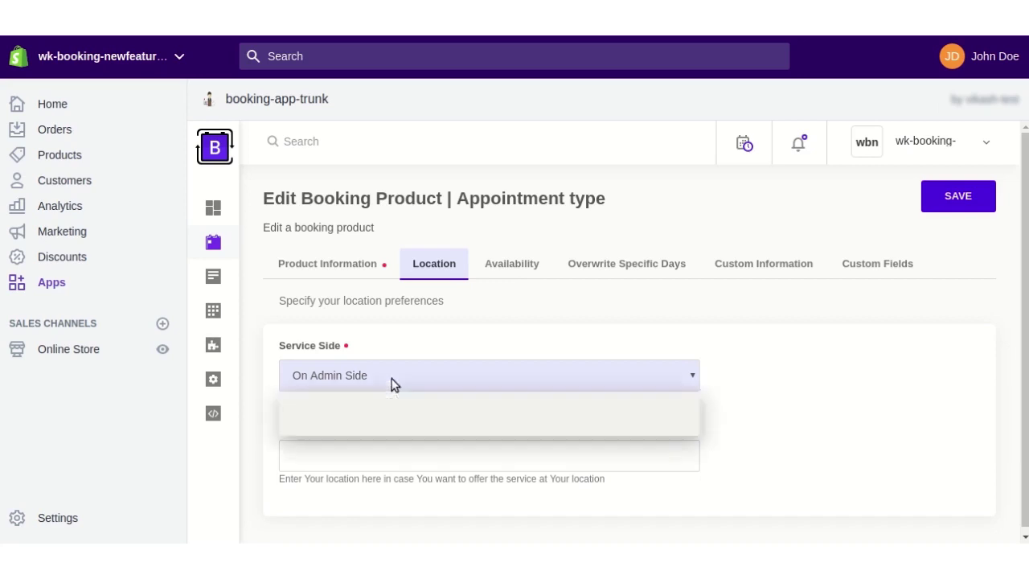
pyautogui.click(351, 413)
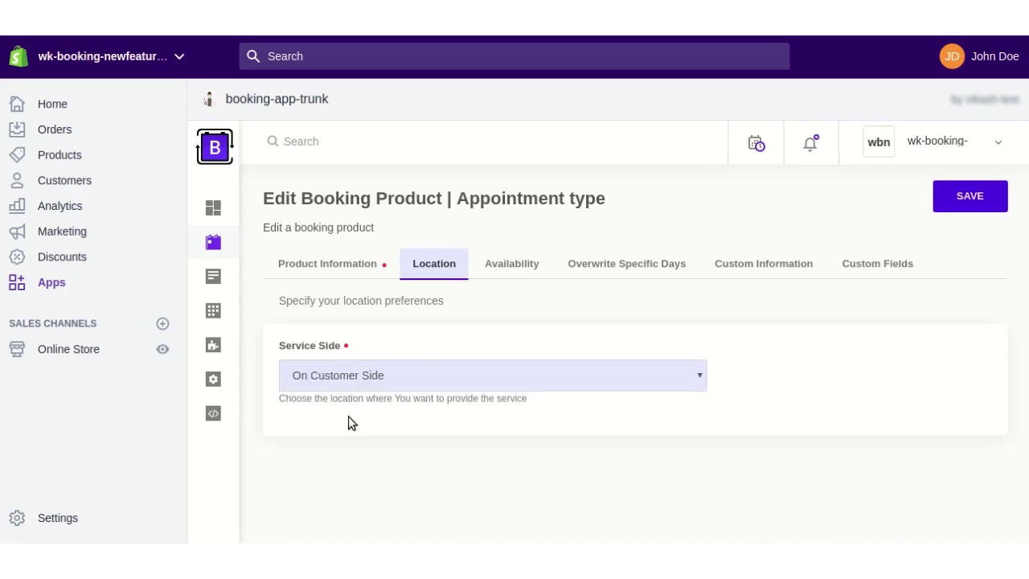
pyautogui.click(407, 375)
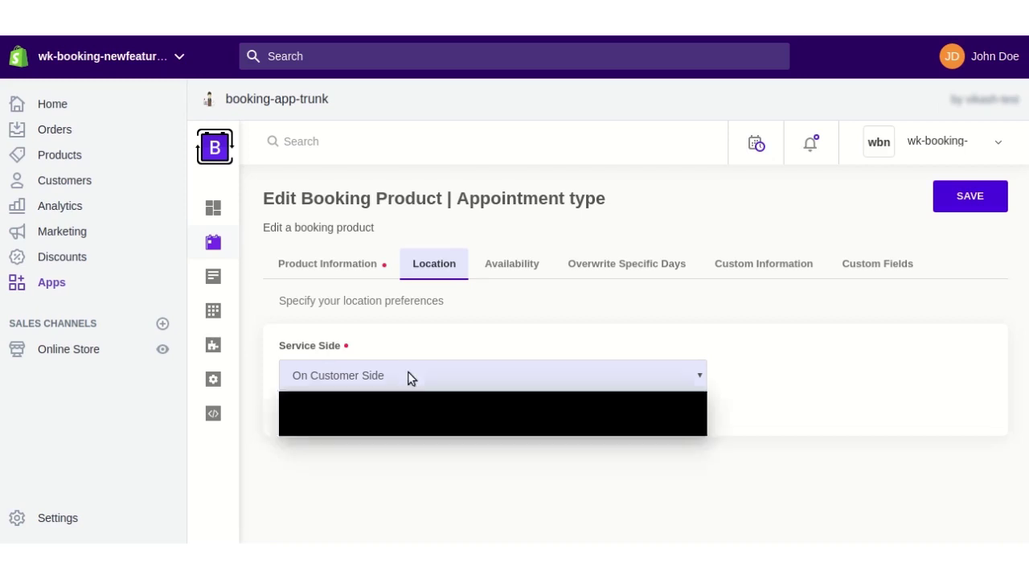
pyautogui.click(344, 427)
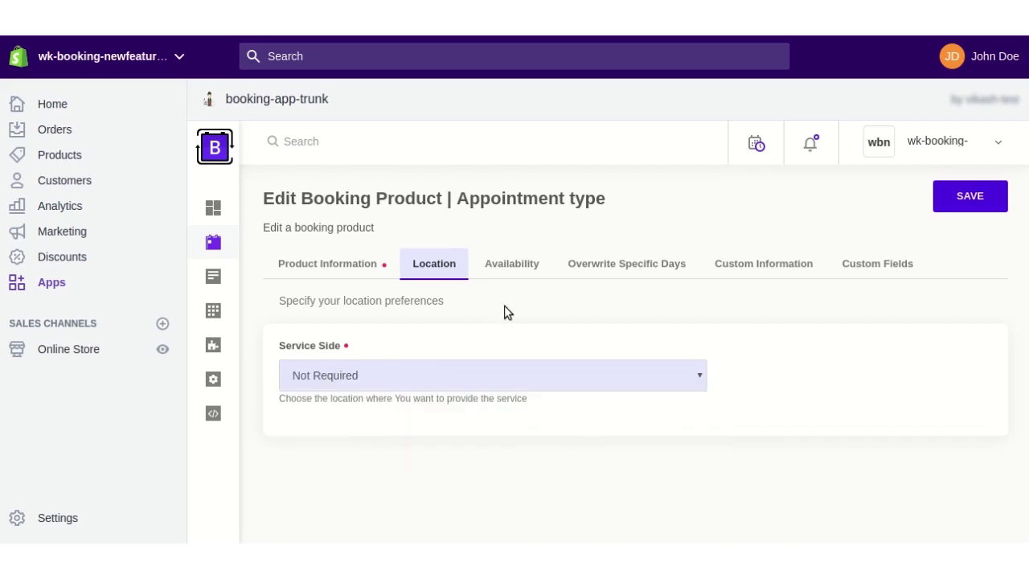
pyautogui.click(519, 270)
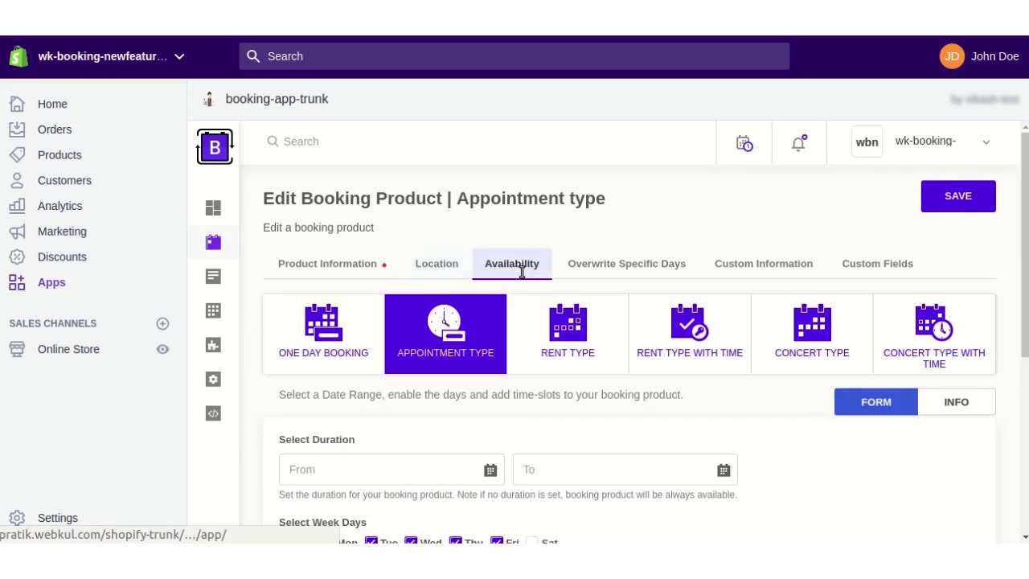
# Make availability One Day Booking from 2019-05-13 to 2019-05-31
pyautogui.click(357, 336)
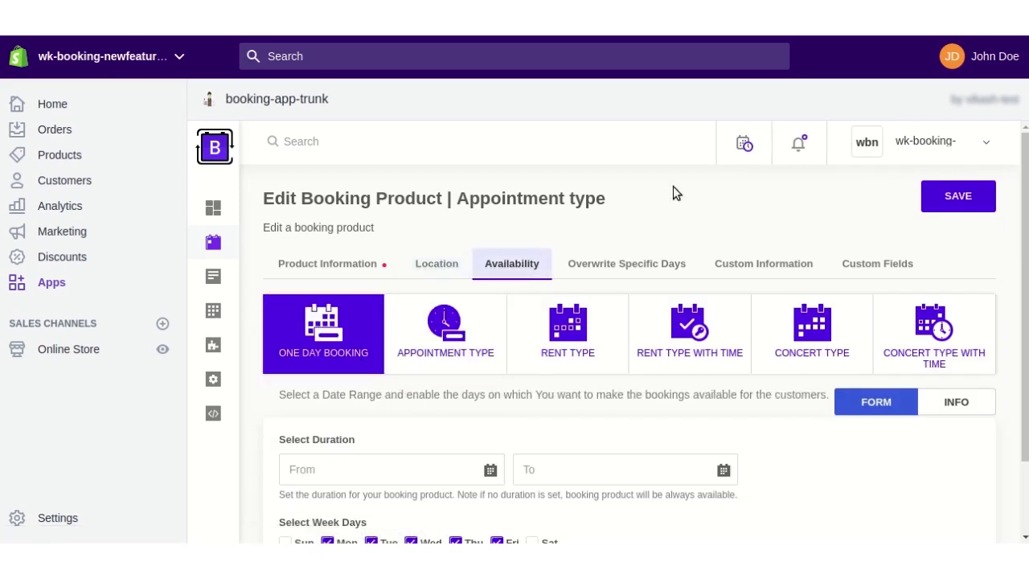
pyautogui.scroll(-1, 919, 268)
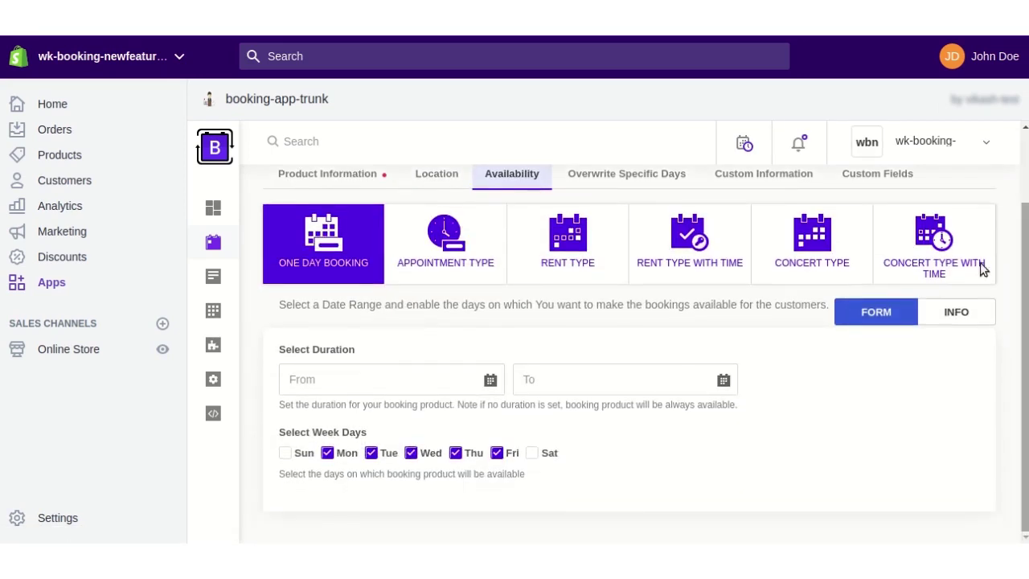
pyautogui.click(378, 390)
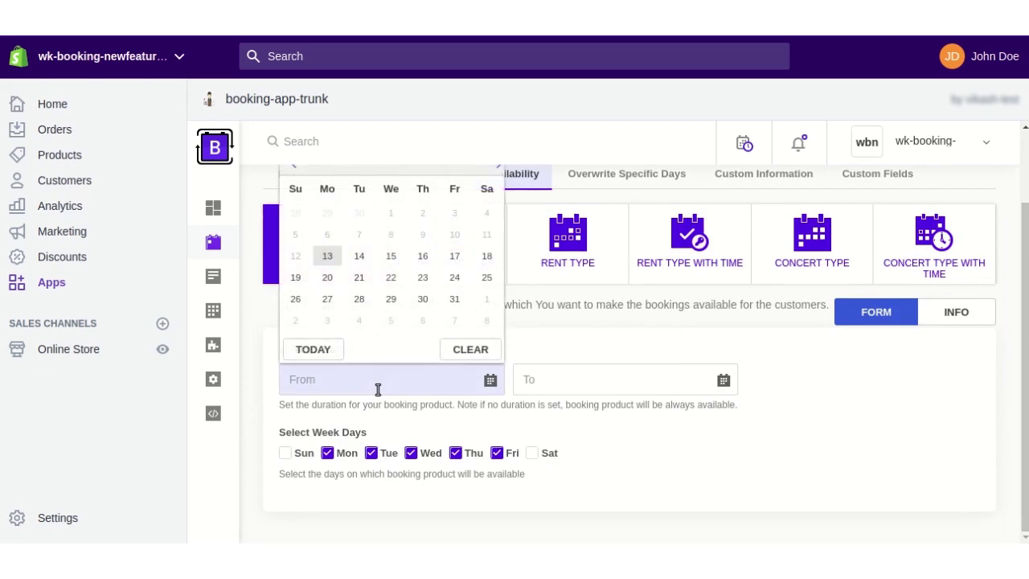
pyautogui.click(327, 256)
pyautogui.click(576, 381)
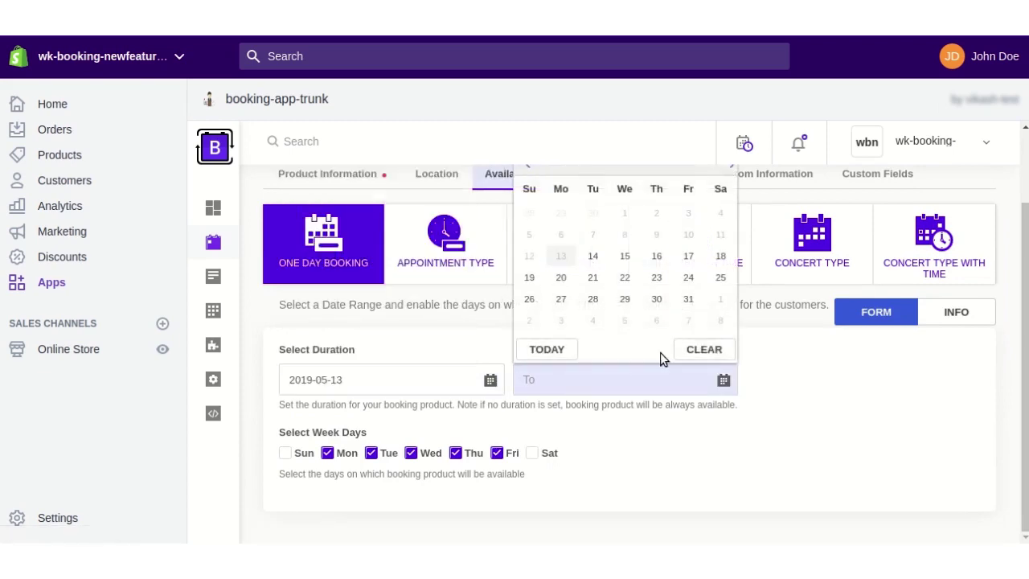
pyautogui.click(688, 301)
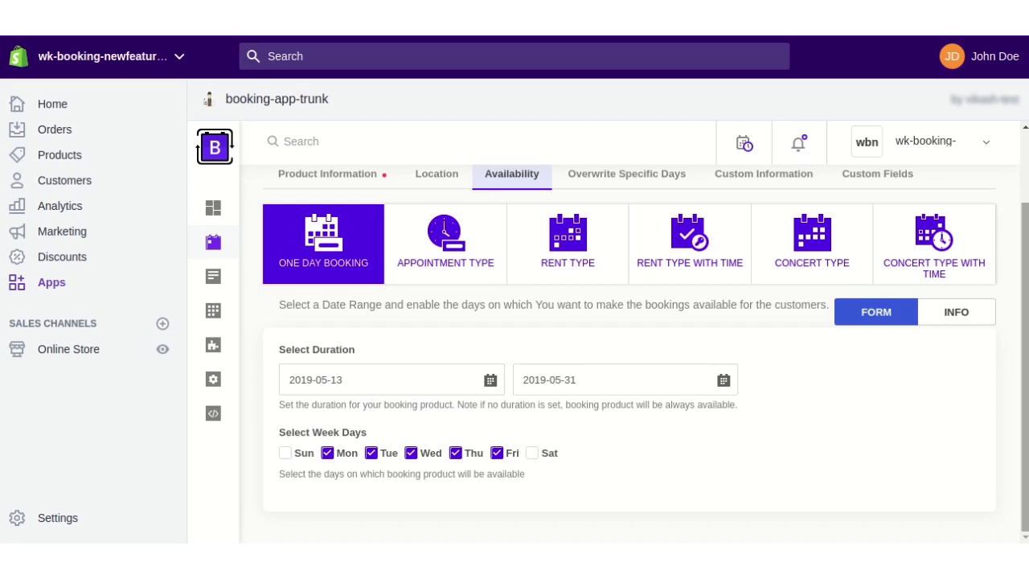
pyautogui.scroll(2, 673, 265)
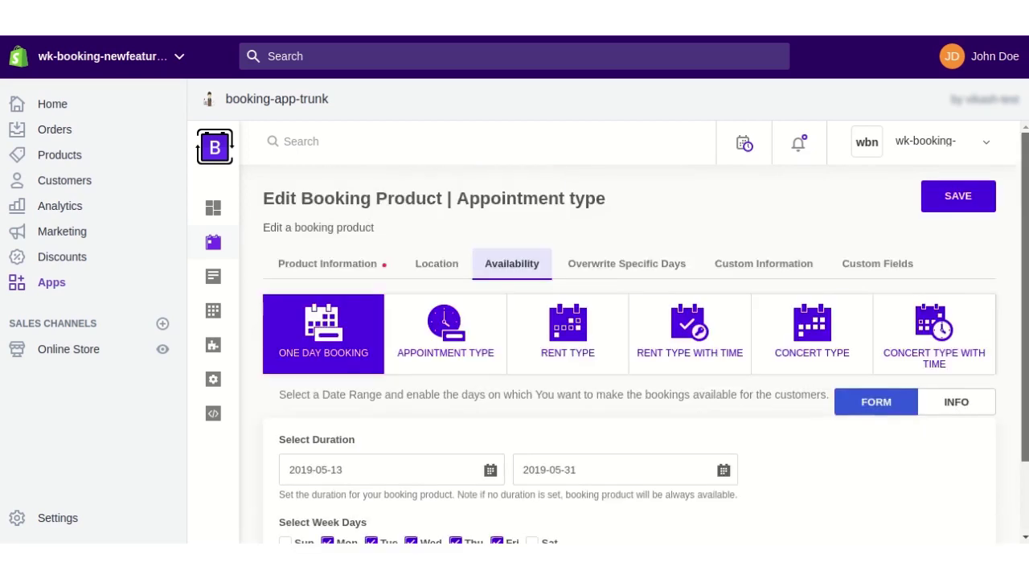
pyautogui.click(637, 265)
# Add a Close Booking override for the particular date 2019-05-20
pyautogui.scroll(-1, 637, 265)
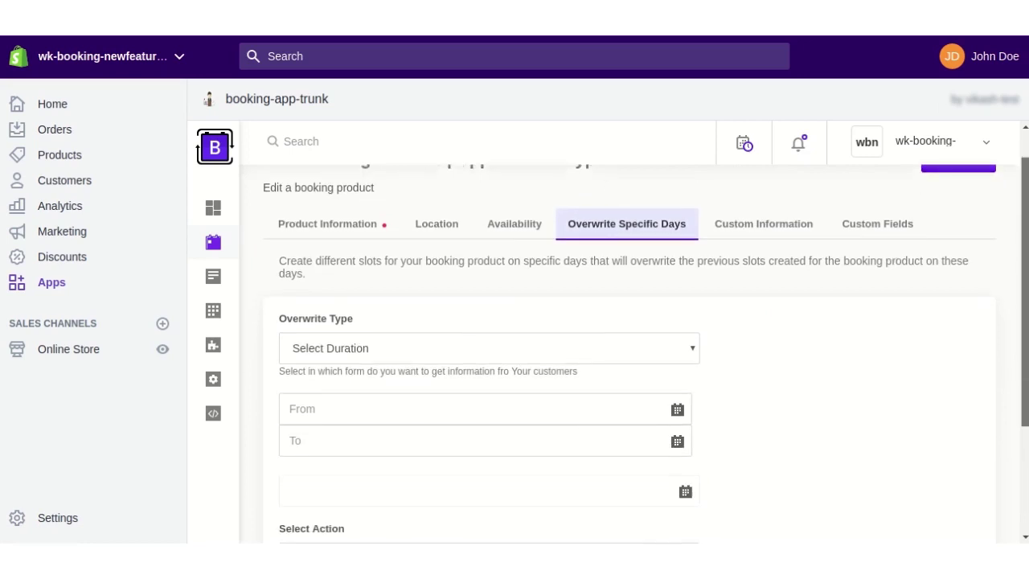
pyautogui.scroll(-1, 647, 259)
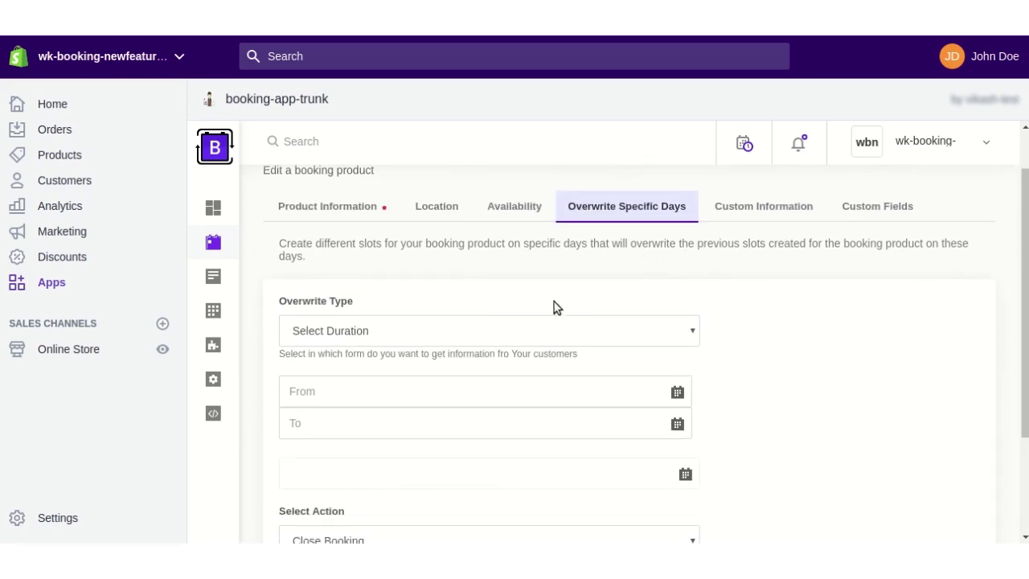
pyautogui.click(465, 326)
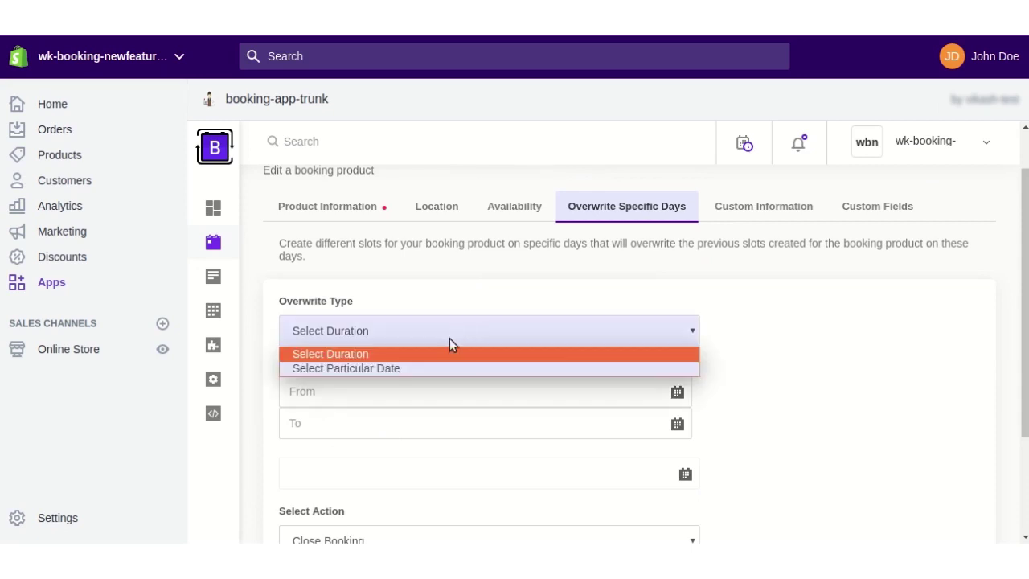
pyautogui.click(418, 367)
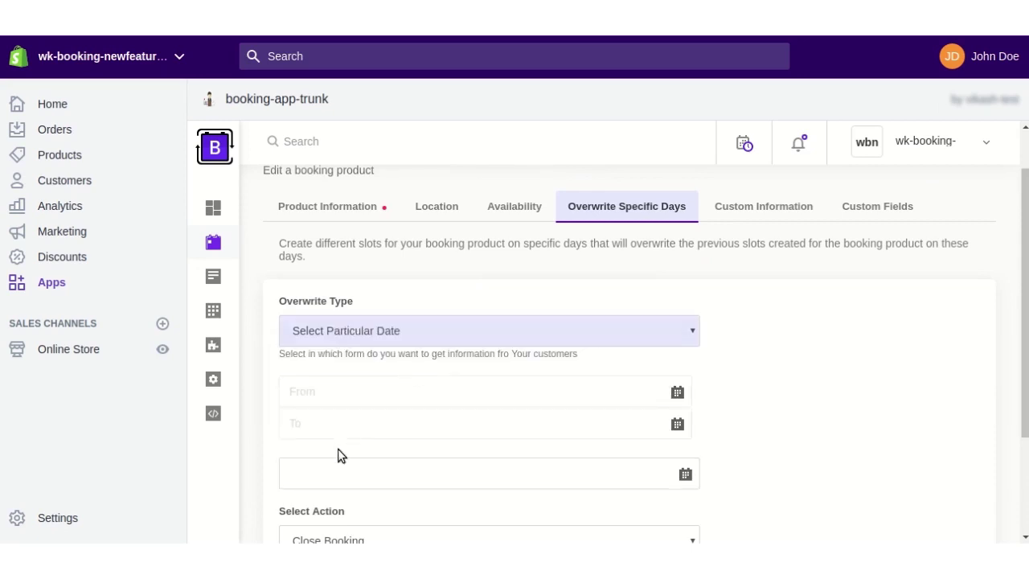
pyautogui.scroll(-1, 907, 381)
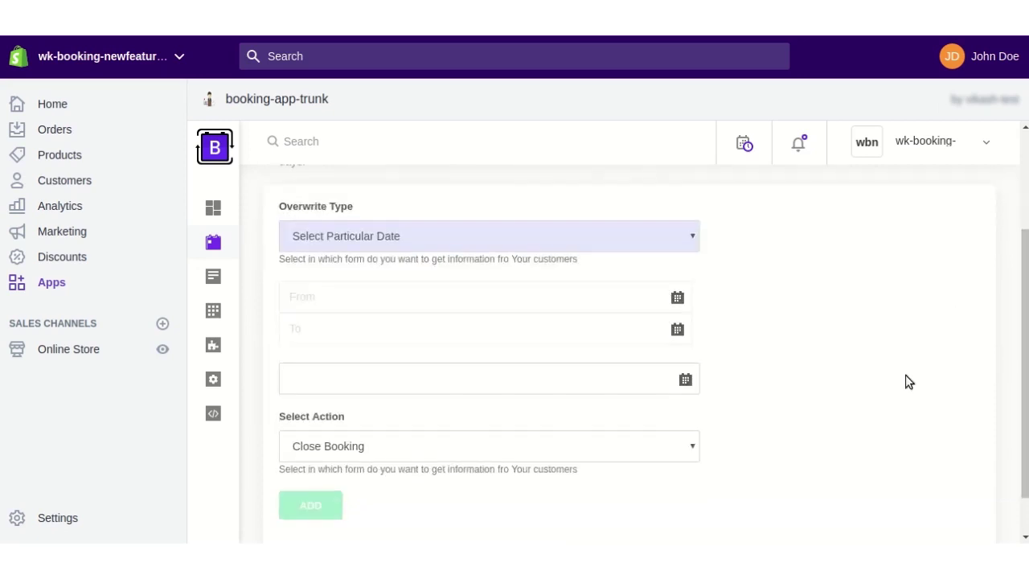
pyautogui.click(541, 390)
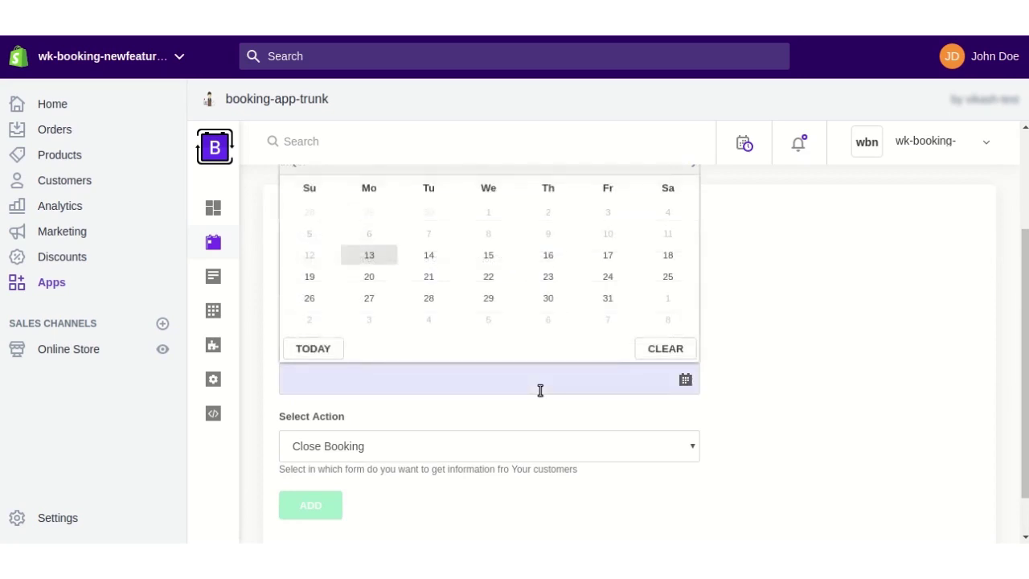
pyautogui.click(372, 278)
pyautogui.scroll(-1, 643, 351)
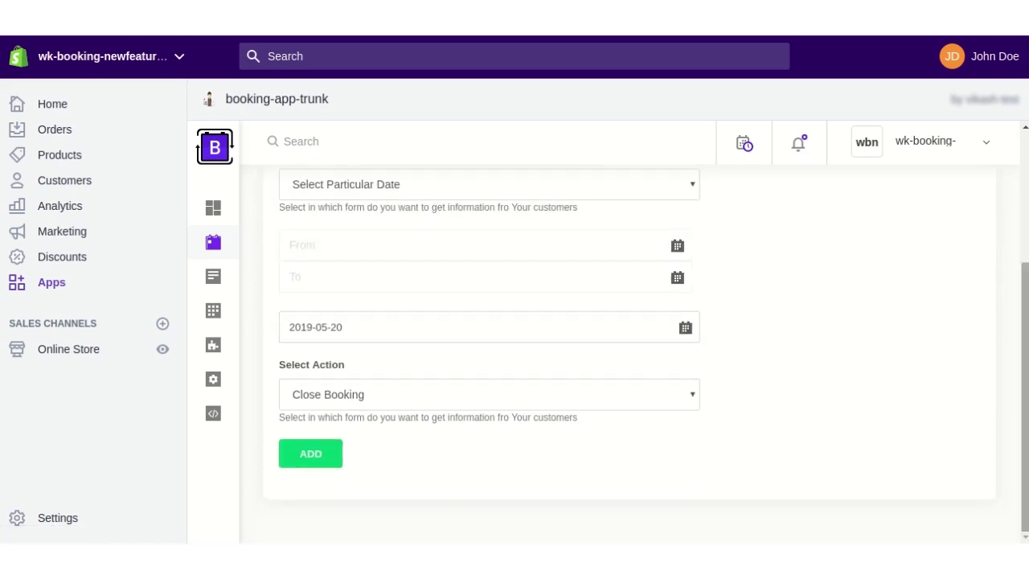
pyautogui.click(319, 456)
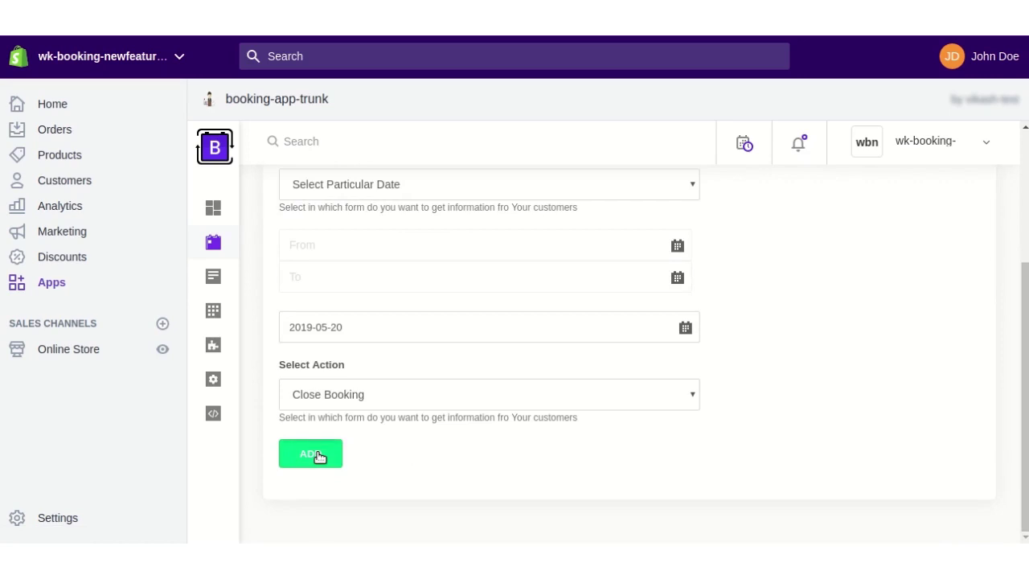
pyautogui.scroll(-2, 644, 351)
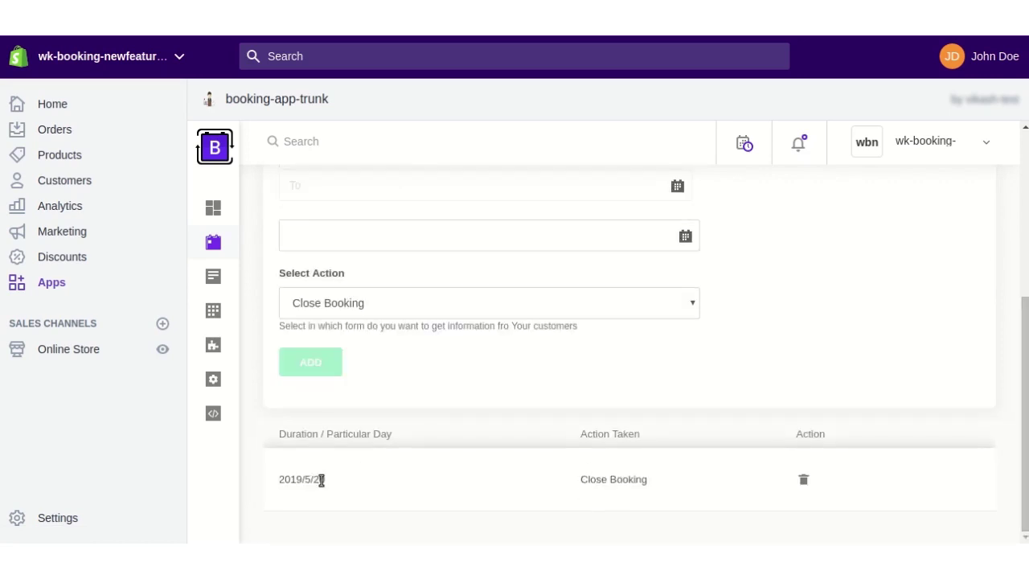
pyautogui.moveTo(1026, 335); pyautogui.dragTo(1027, 172)
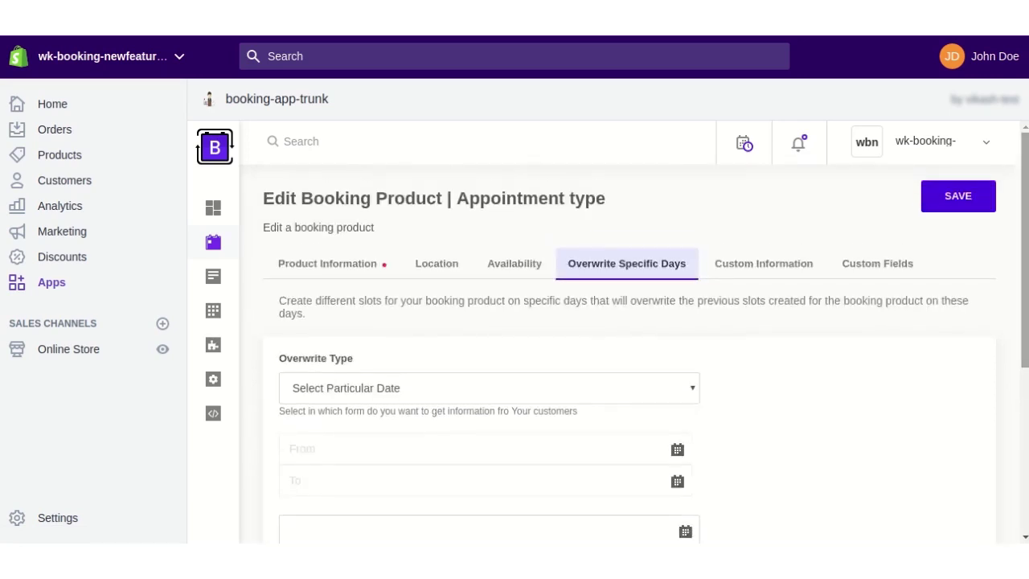
pyautogui.click(726, 262)
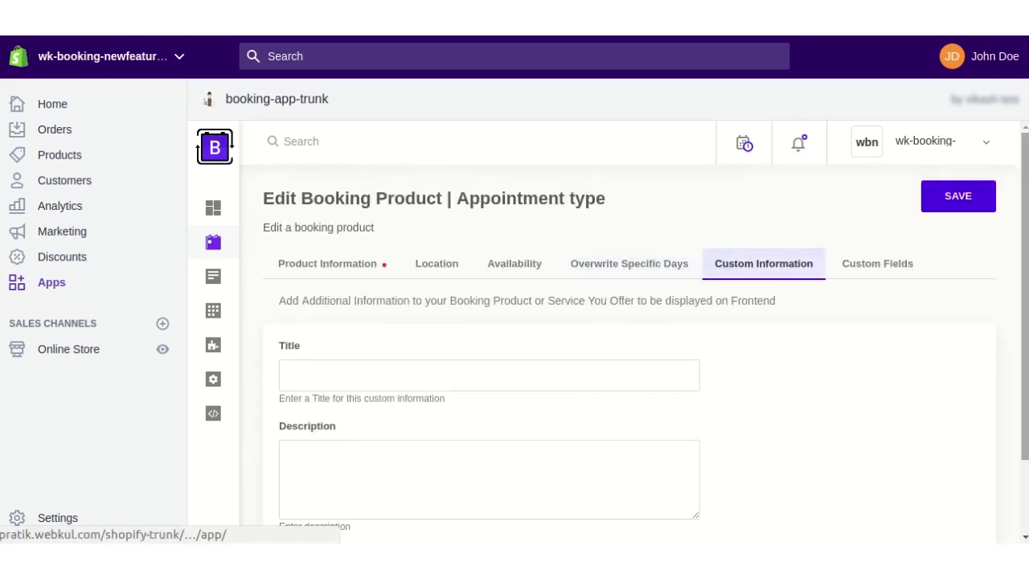
# Add a custom information entry with title 'Test' and description 'Test'
pyautogui.scroll(-1, 627, 346)
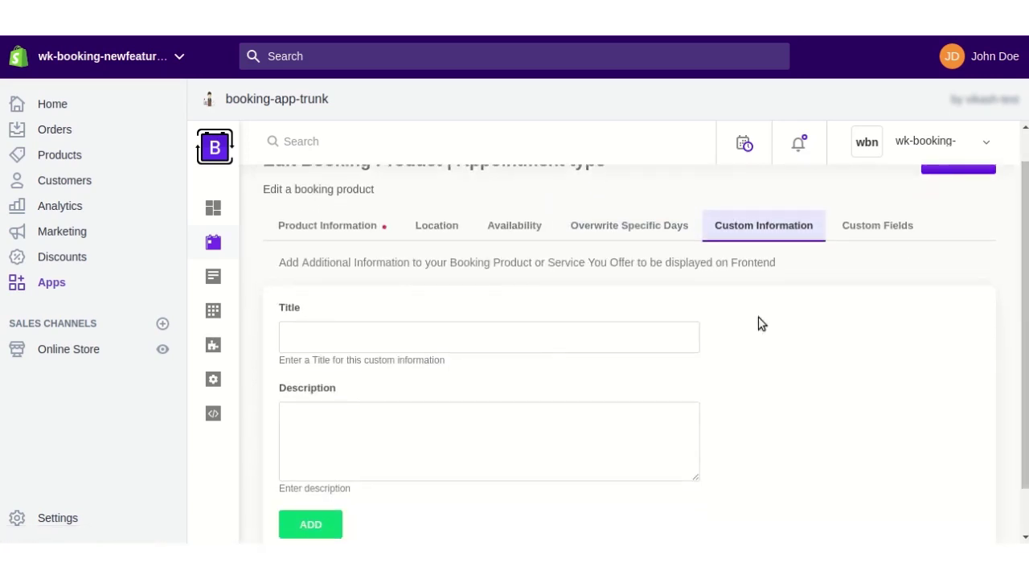
pyautogui.click(511, 333)
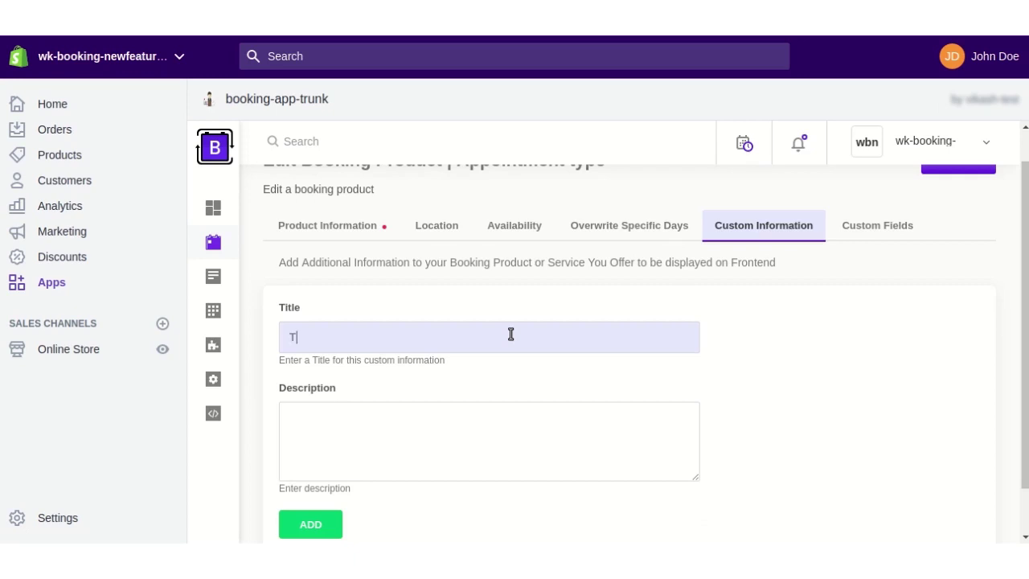
pyautogui.click(401, 444)
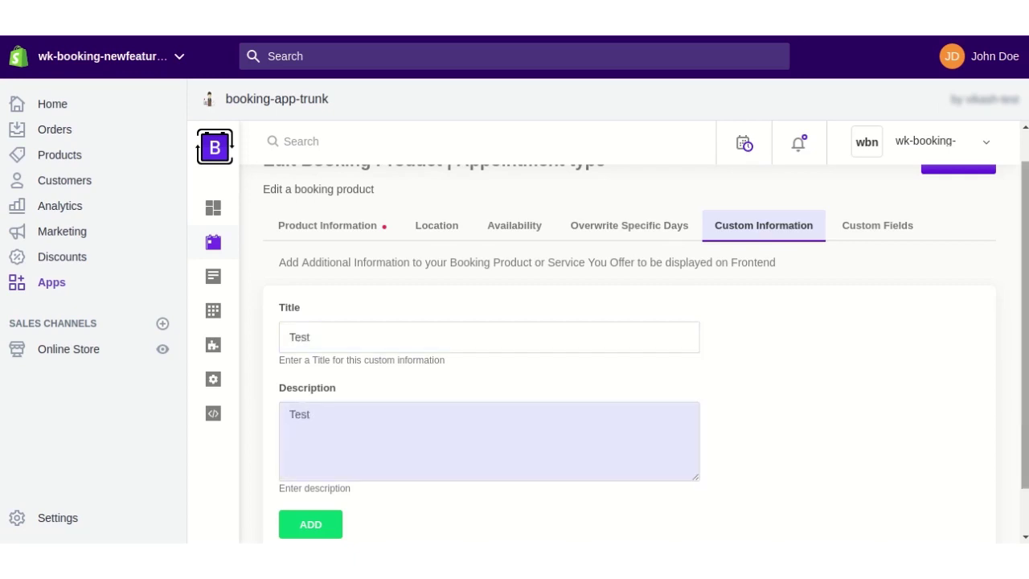
pyautogui.scroll(-2, 398, 466)
pyautogui.click(318, 473)
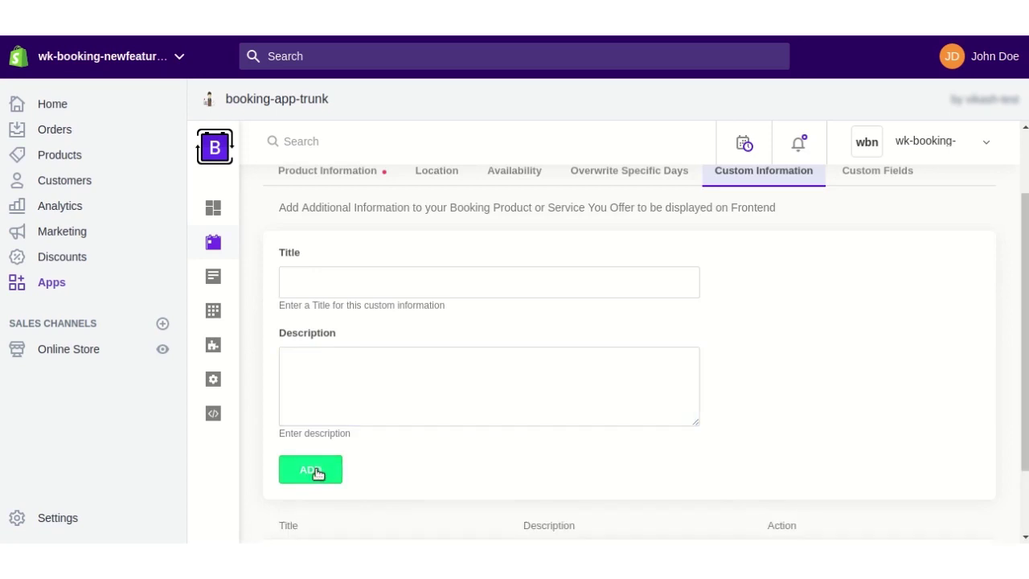
pyautogui.scroll(2, 627, 346)
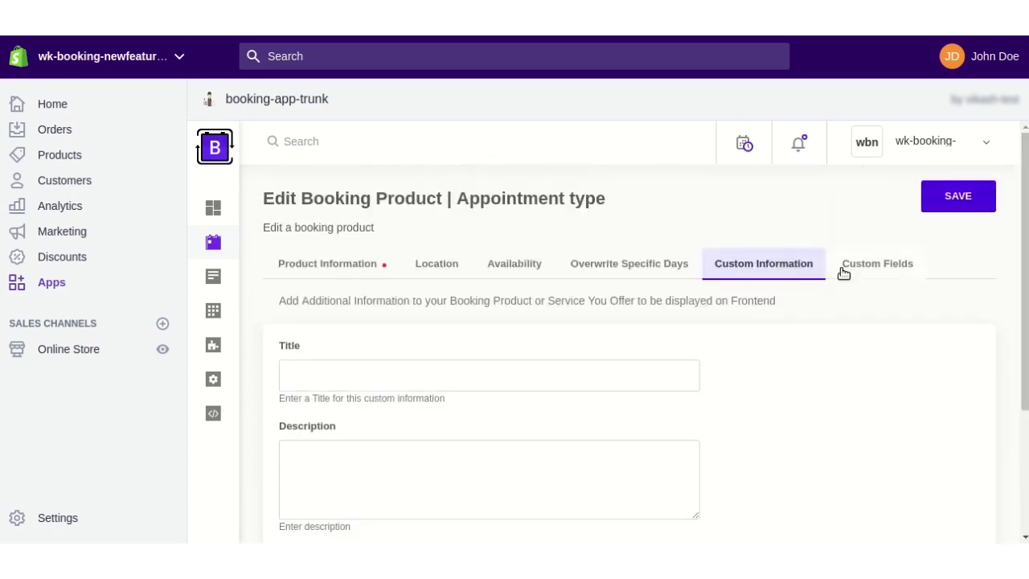
pyautogui.click(900, 263)
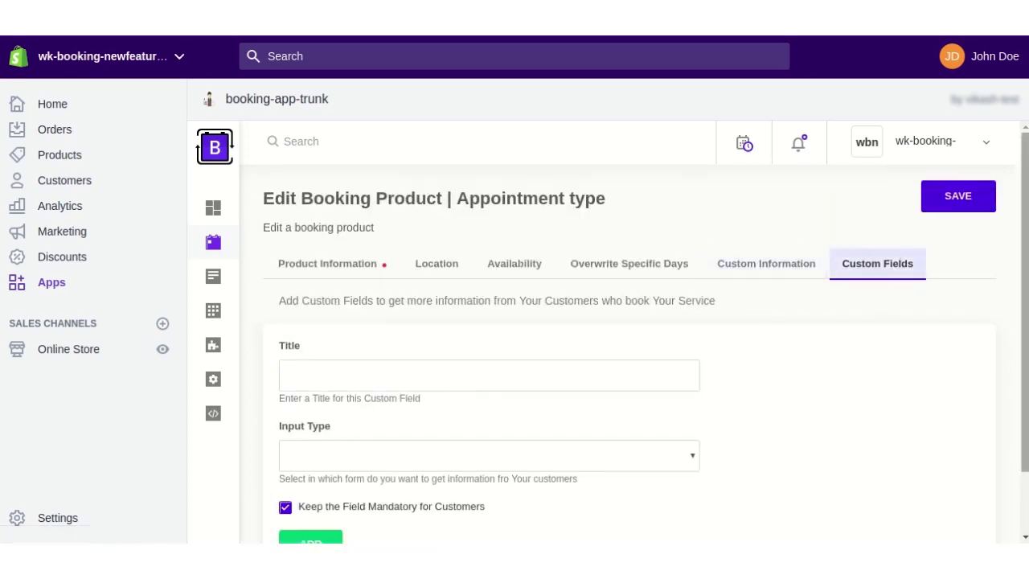
# Add a mandatory Text custom field titled 'Enter Your Age'
pyautogui.scroll(-1, 900, 261)
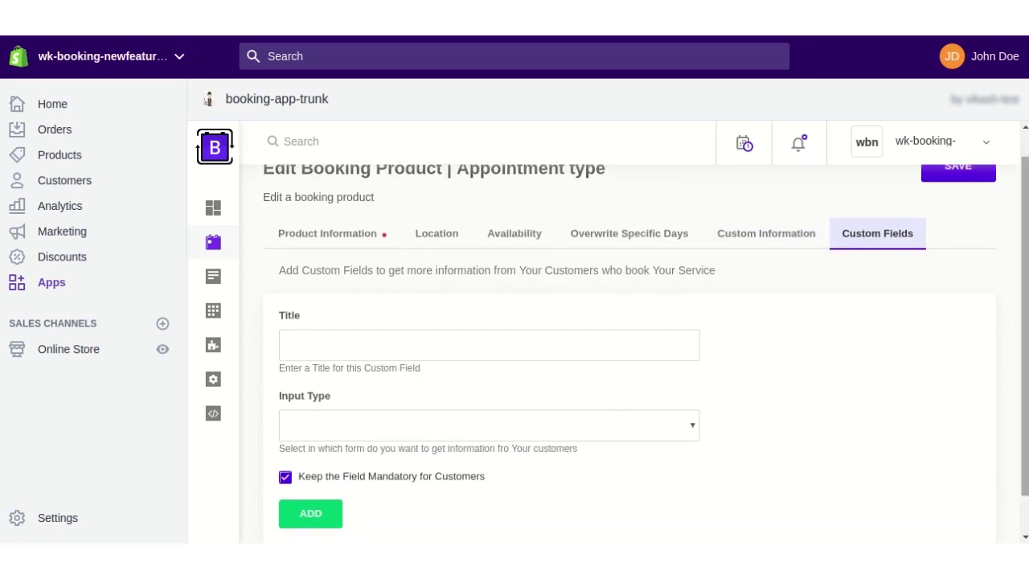
pyautogui.scroll(-1, 627, 346)
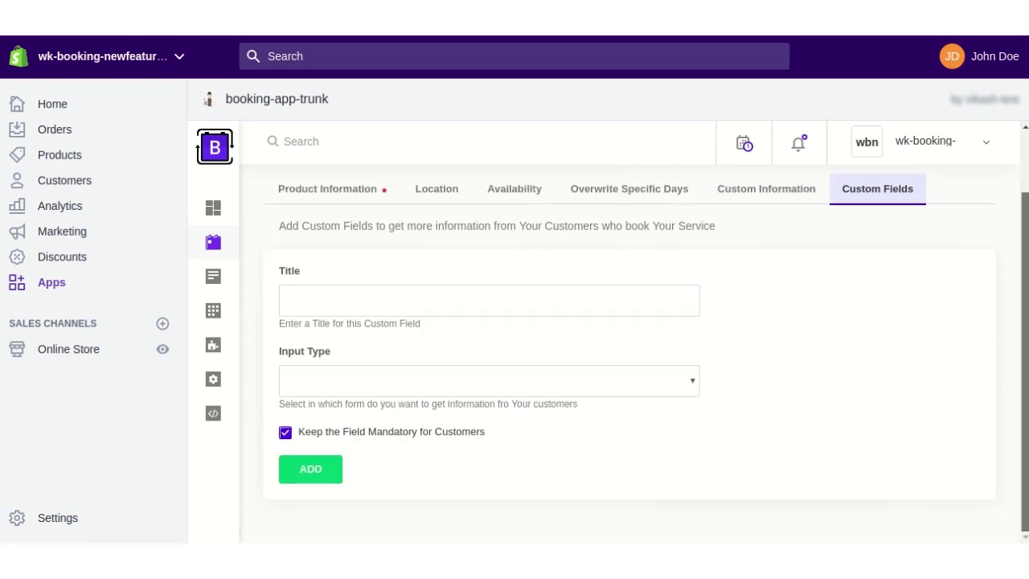
pyautogui.click(382, 302)
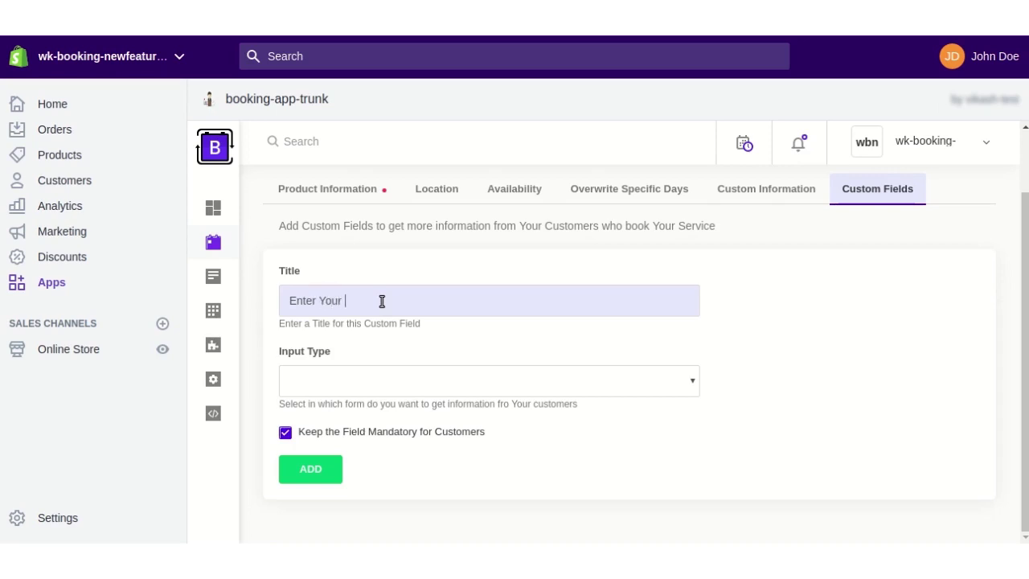
pyautogui.click(373, 382)
pyautogui.click(360, 404)
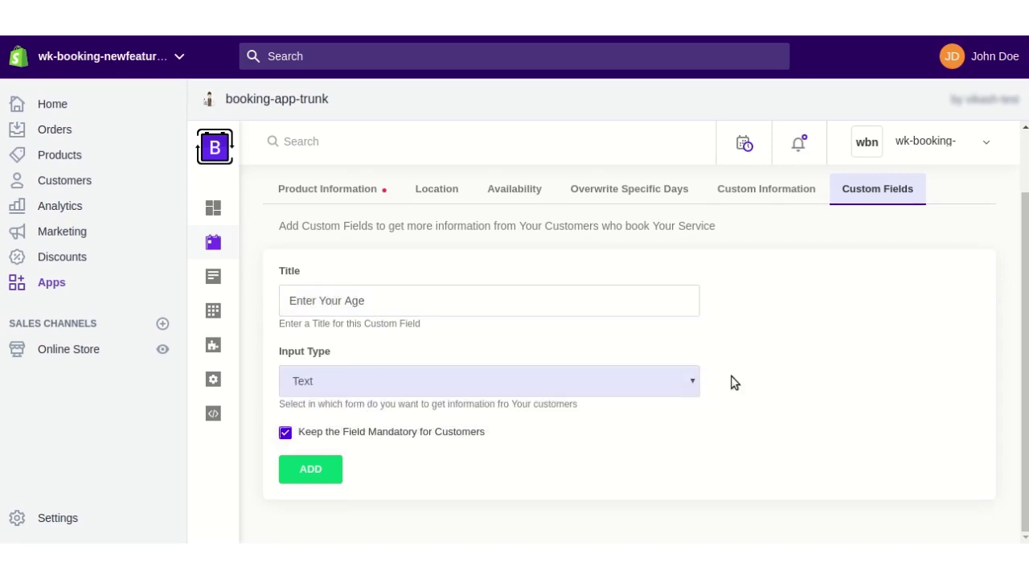
pyautogui.click(312, 470)
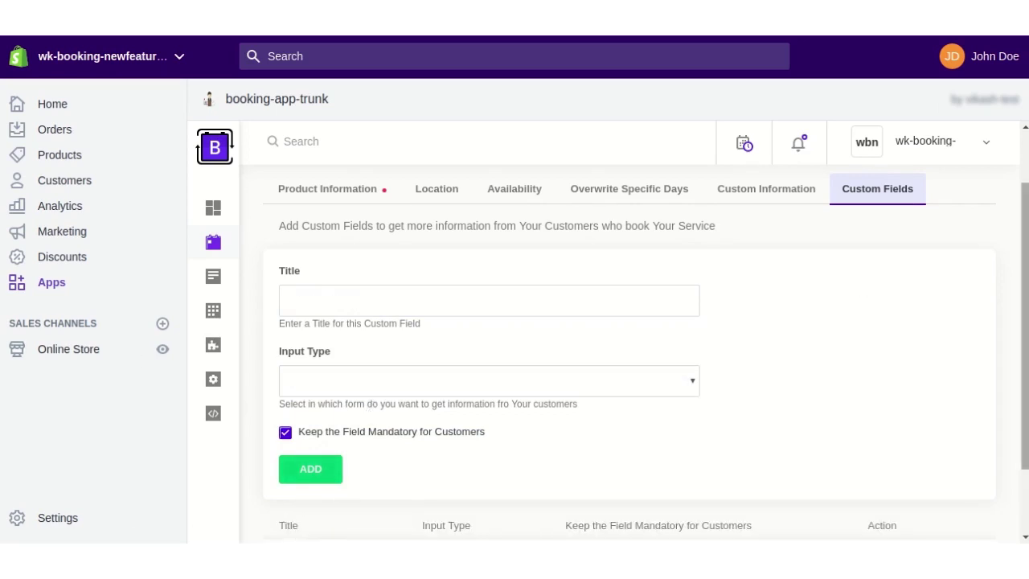
# Save the Hall appointment booking product
pyautogui.scroll(-2, 568, 498)
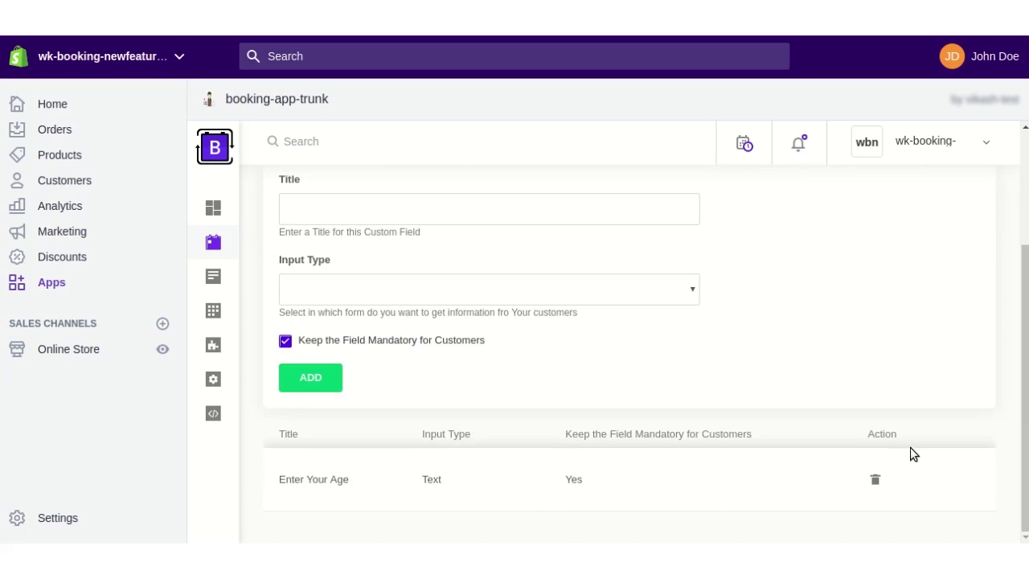
pyautogui.scroll(4, 911, 455)
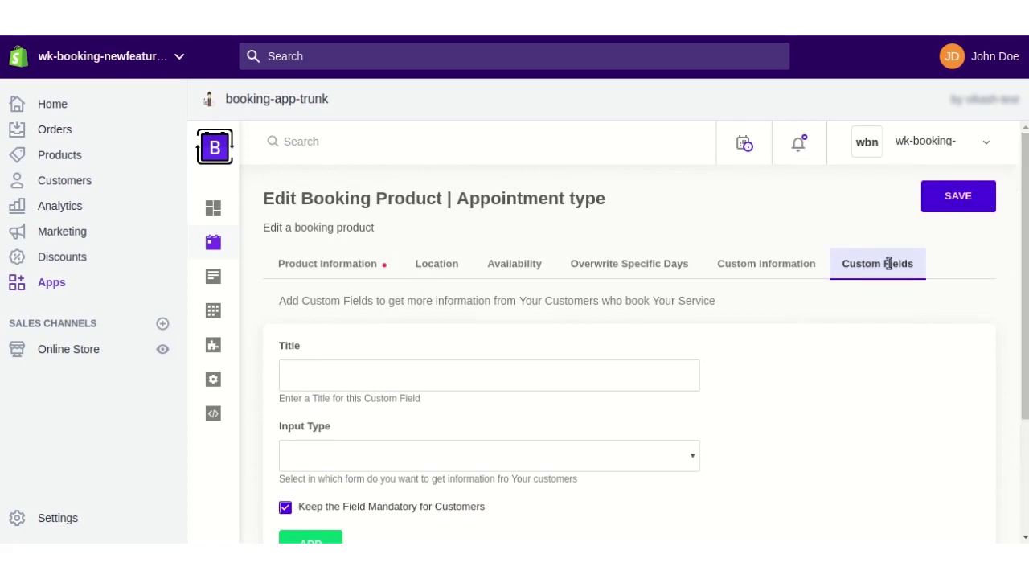
pyautogui.click(949, 211)
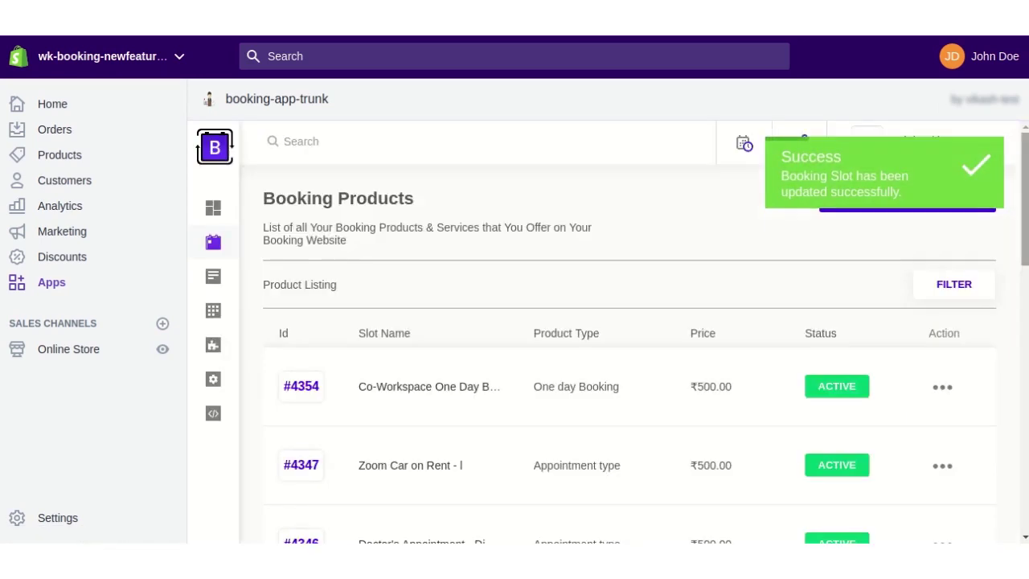
# Open the Configuration Front page from the booking app's sidebar
pyautogui.scroll(-2, 730, 207)
pyautogui.scroll(2, 731, 208)
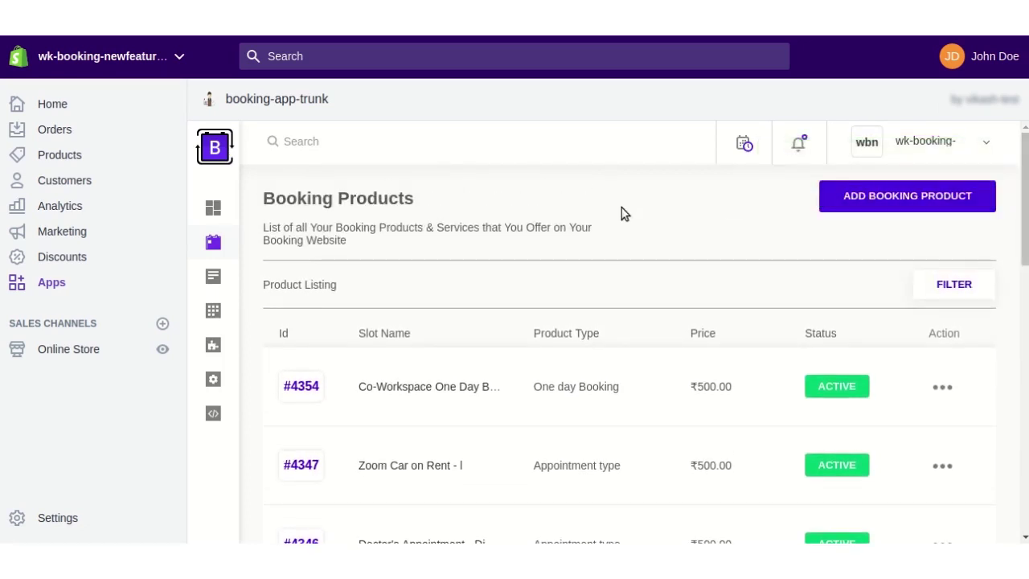
pyautogui.click(213, 415)
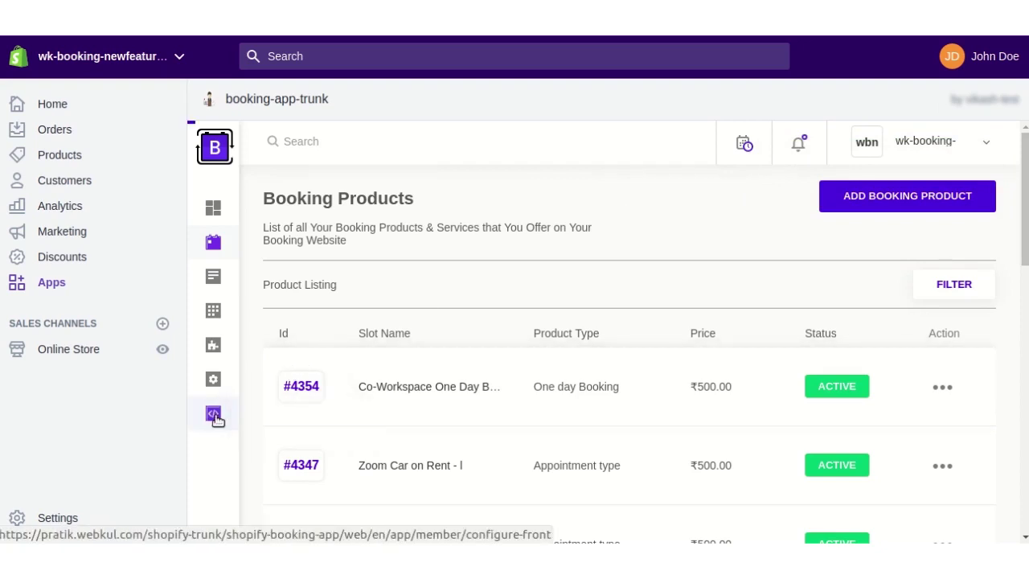
# Use AUTO CODE INJECT for the customer's booking details code
pyautogui.scroll(-1, 771, 277)
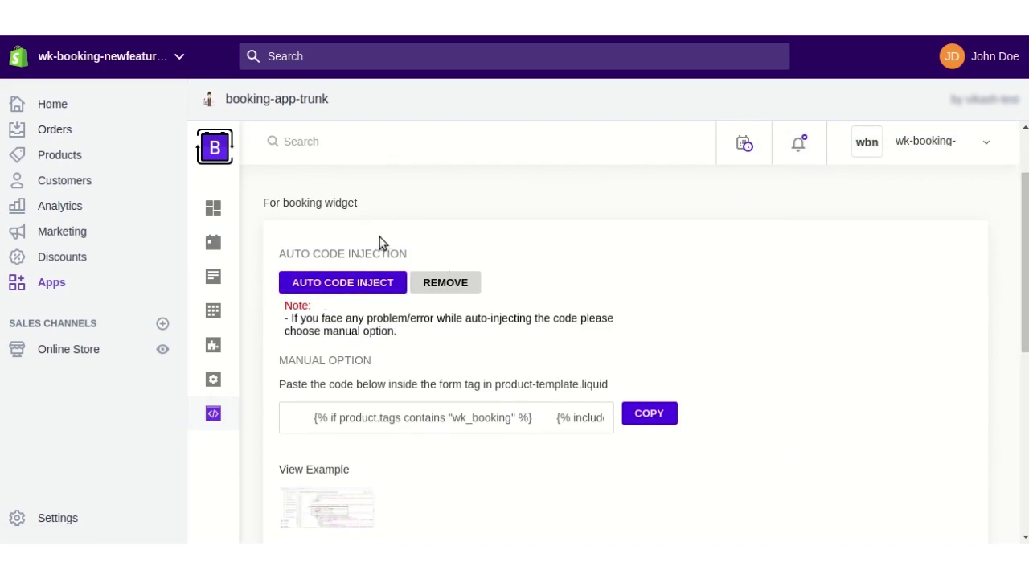
pyautogui.scroll(-3, 519, 241)
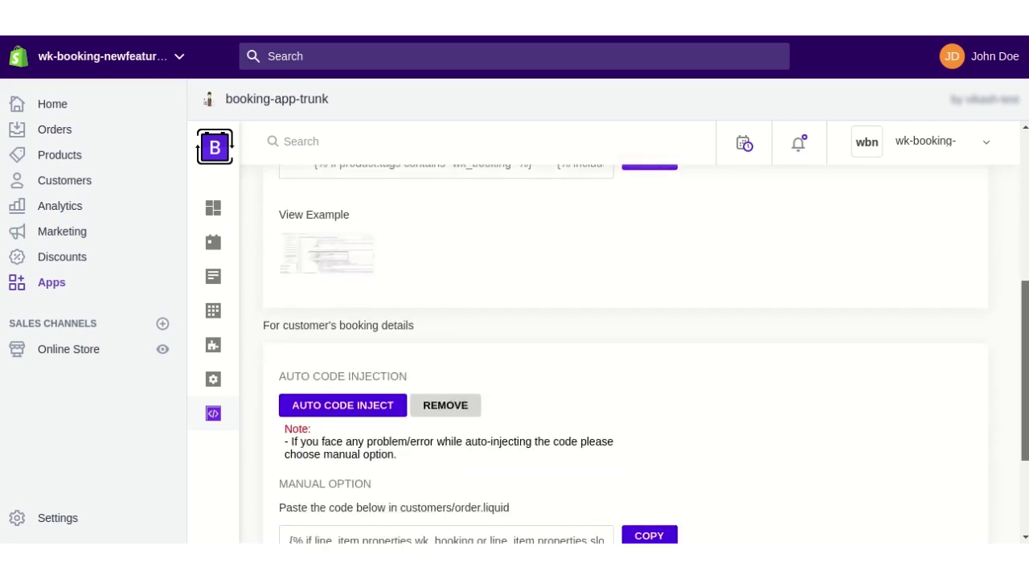
pyautogui.scroll(-2, 611, 354)
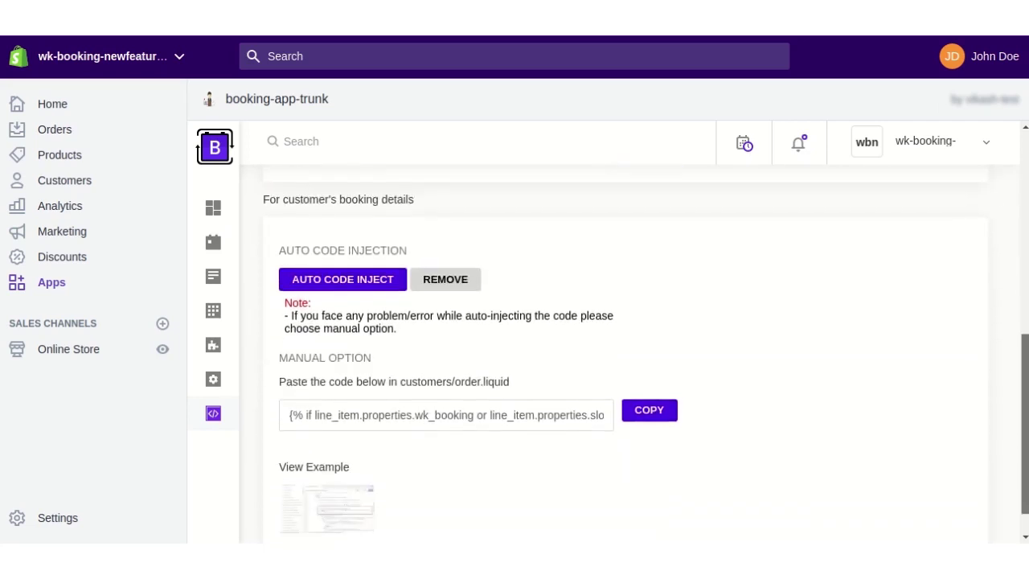
pyautogui.scroll(1, 611, 354)
pyautogui.scroll(1, 646, 354)
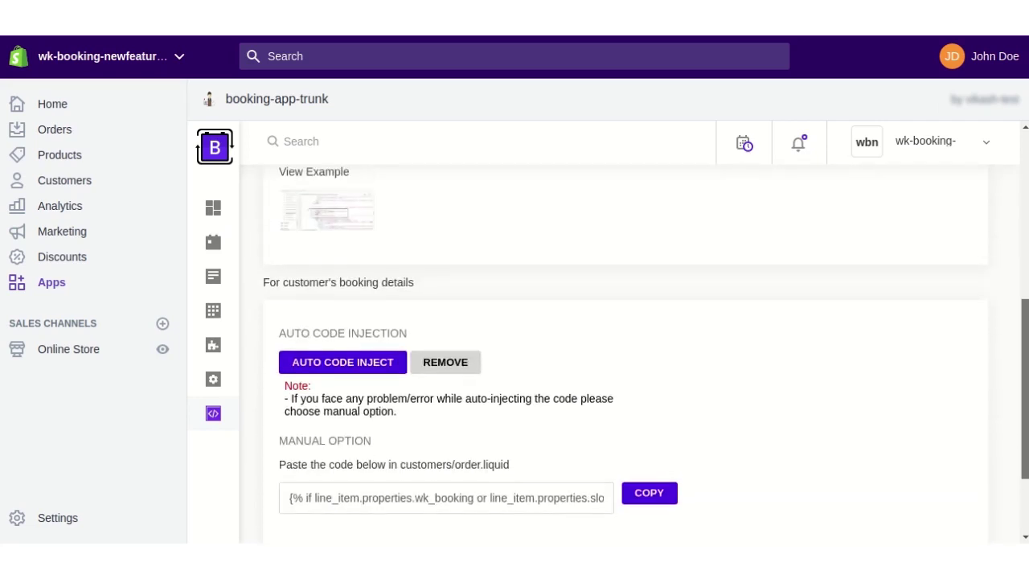
pyautogui.click(339, 367)
pyautogui.scroll(2, 1025, 386)
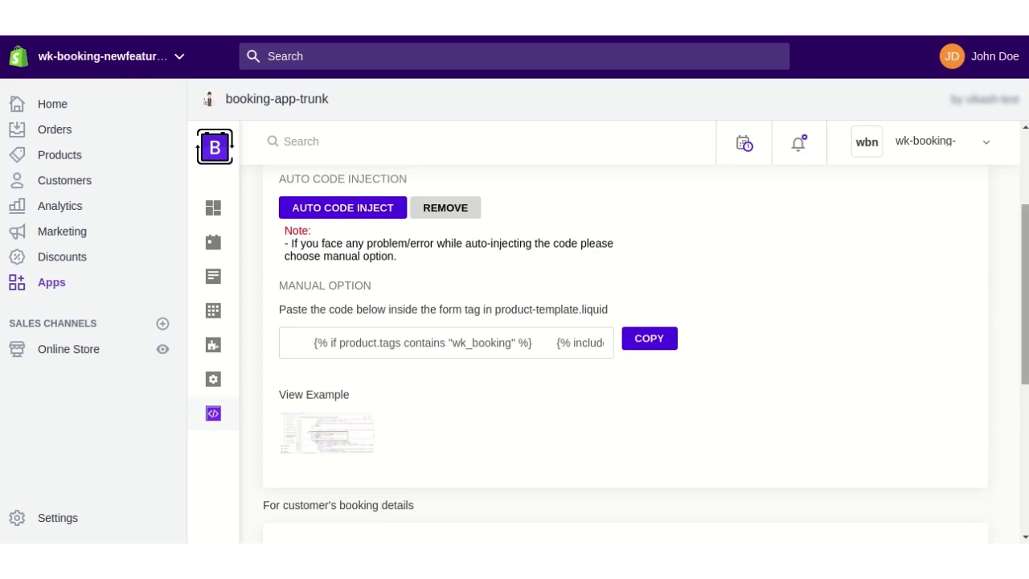
pyautogui.scroll(-4, 1024, 305)
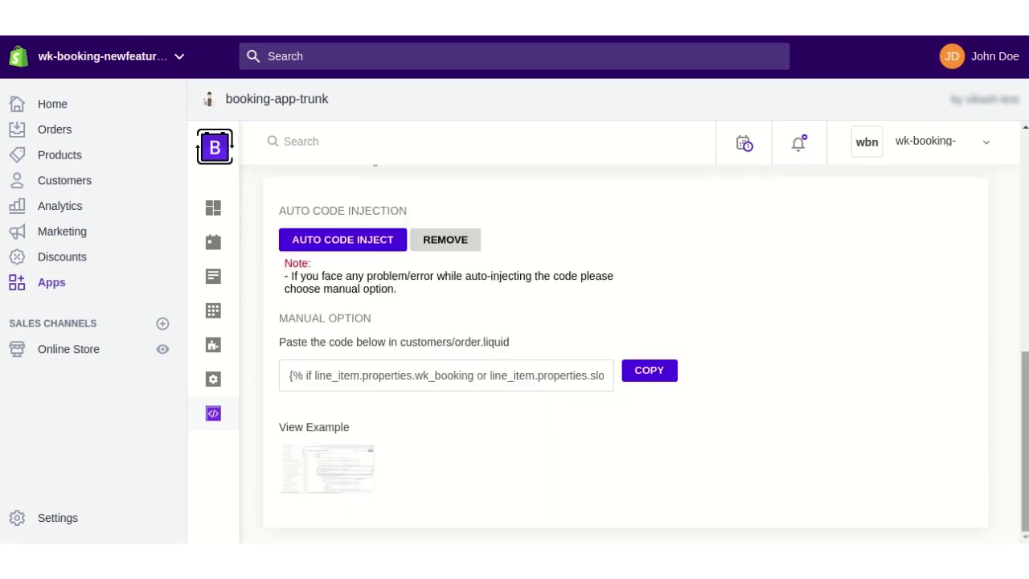
pyautogui.scroll(5, 436, 237)
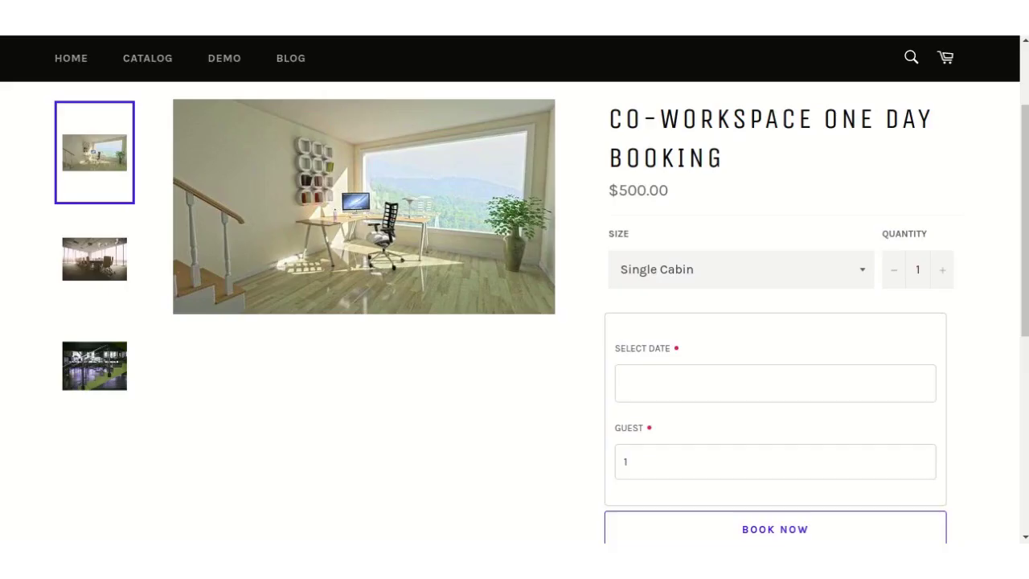
# Add a co-workspace booking for 2019-05-20 with 2 guests to the storefront cart
pyautogui.scroll(2, 673, 282)
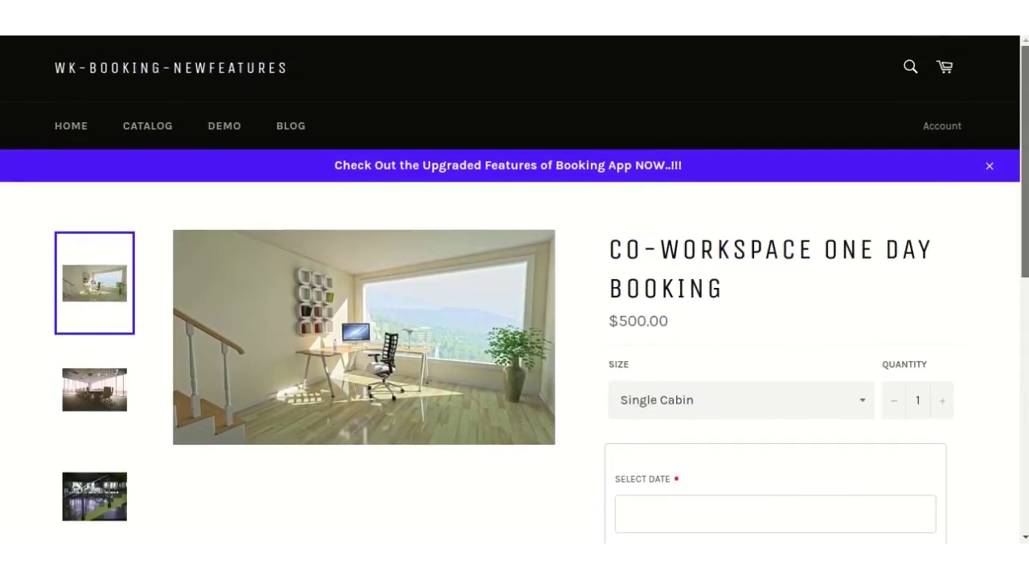
pyautogui.scroll(-3, 678, 262)
pyautogui.scroll(2, 678, 262)
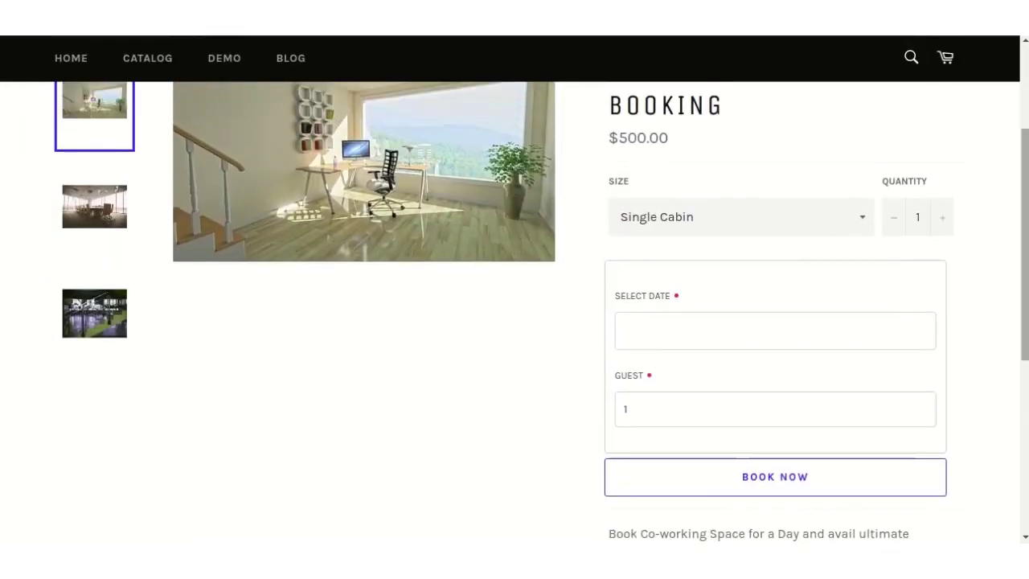
pyautogui.click(666, 329)
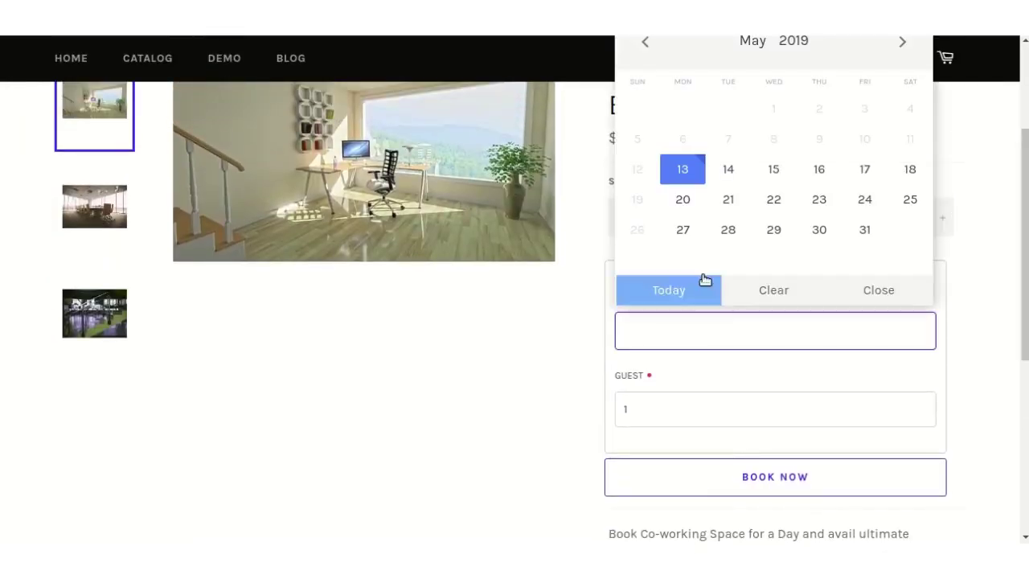
pyautogui.click(690, 209)
pyautogui.click(672, 409)
pyautogui.press('BackSpace')
pyautogui.write('2')
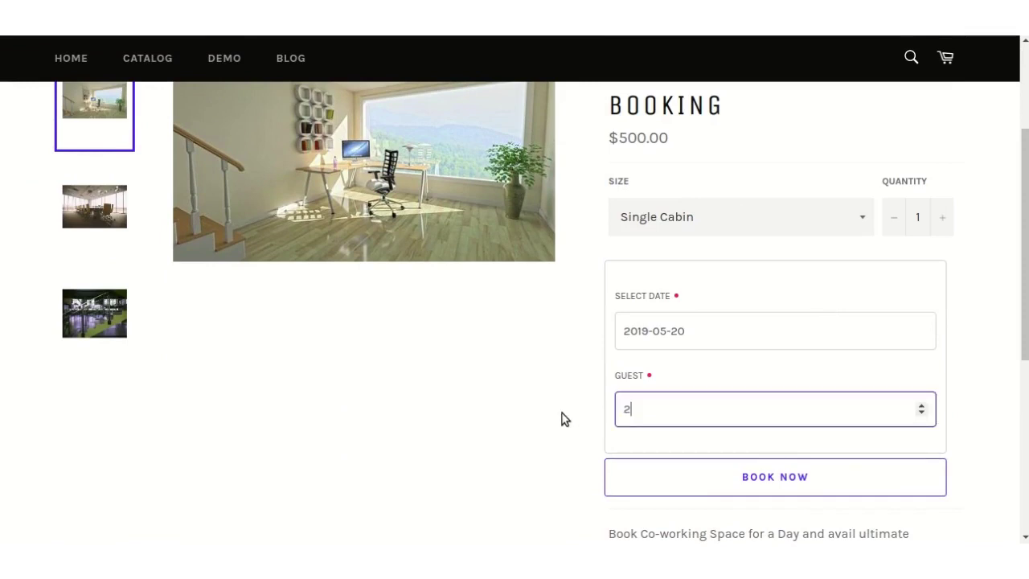
pyautogui.click(787, 479)
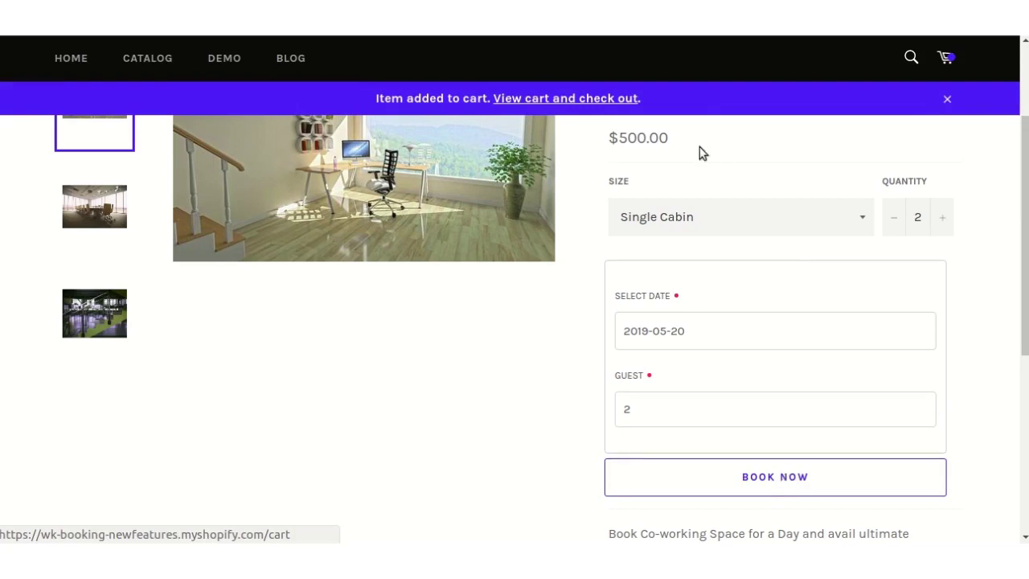
pyautogui.scroll(2, 523, 59)
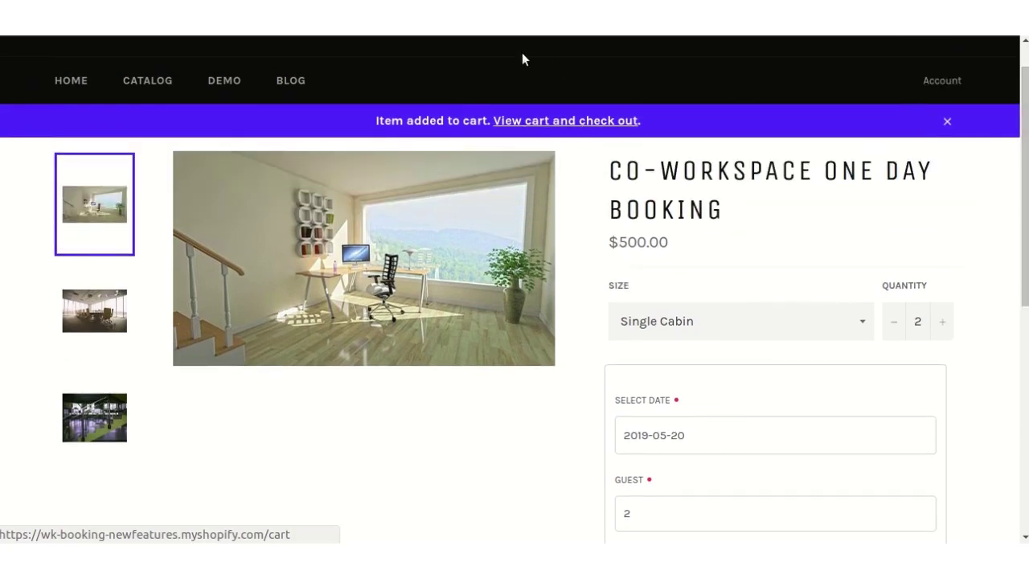
pyautogui.hotkey('ctrl', 'Tab')
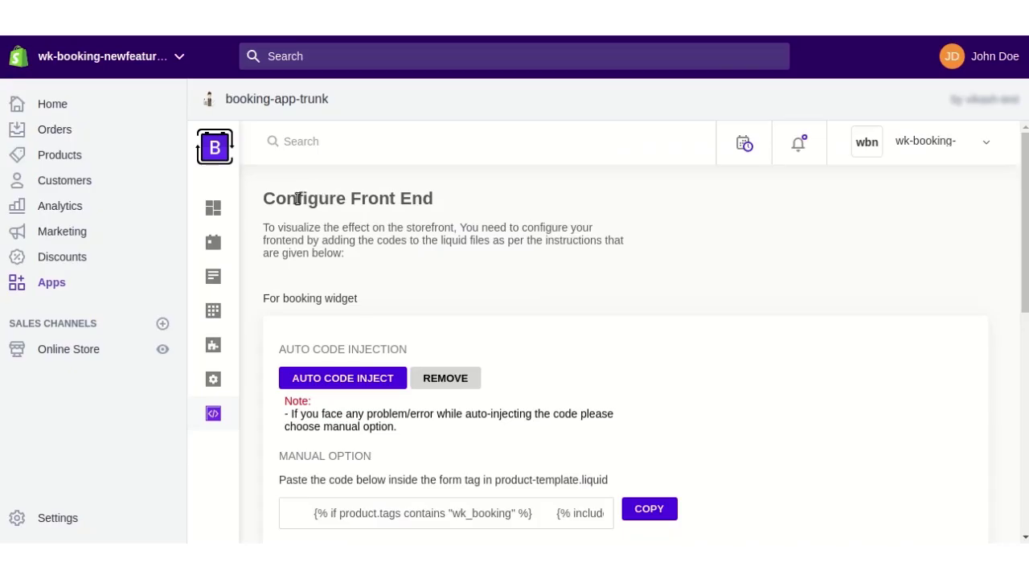
# From the Booking Products list, add Doctor's Appointment as a new booking product
pyautogui.click(213, 242)
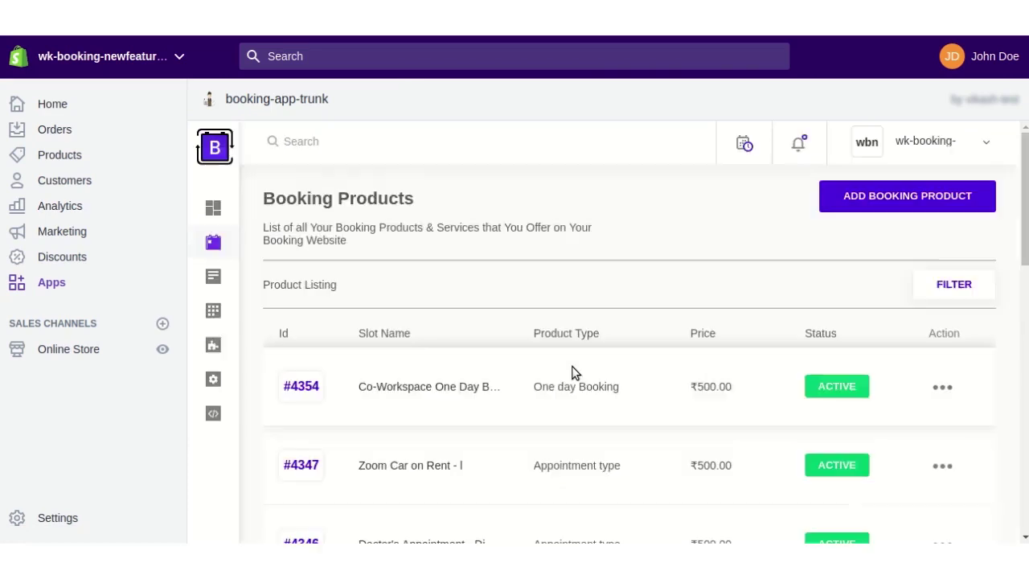
pyautogui.click(920, 197)
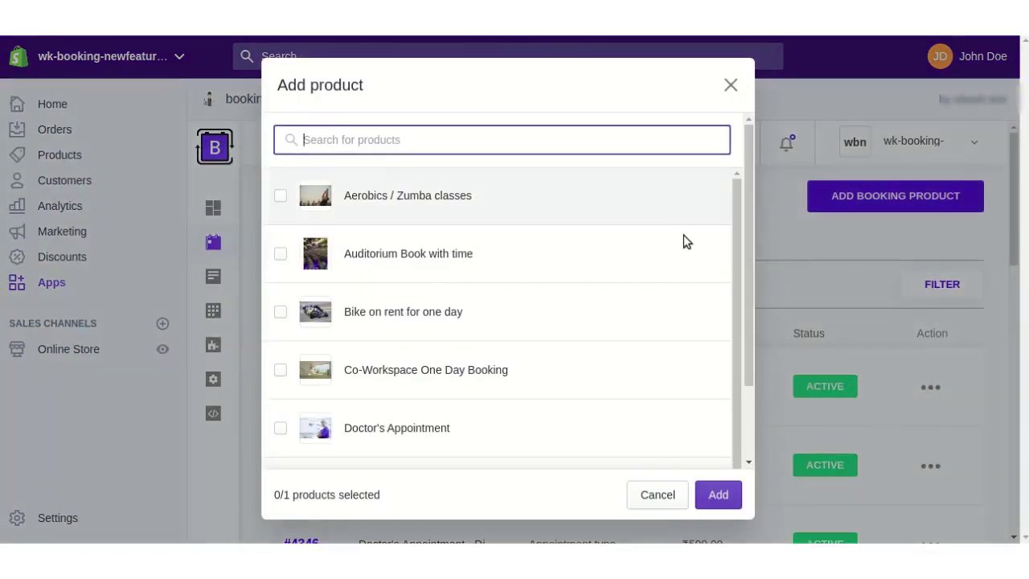
pyautogui.scroll(-2, 734, 226)
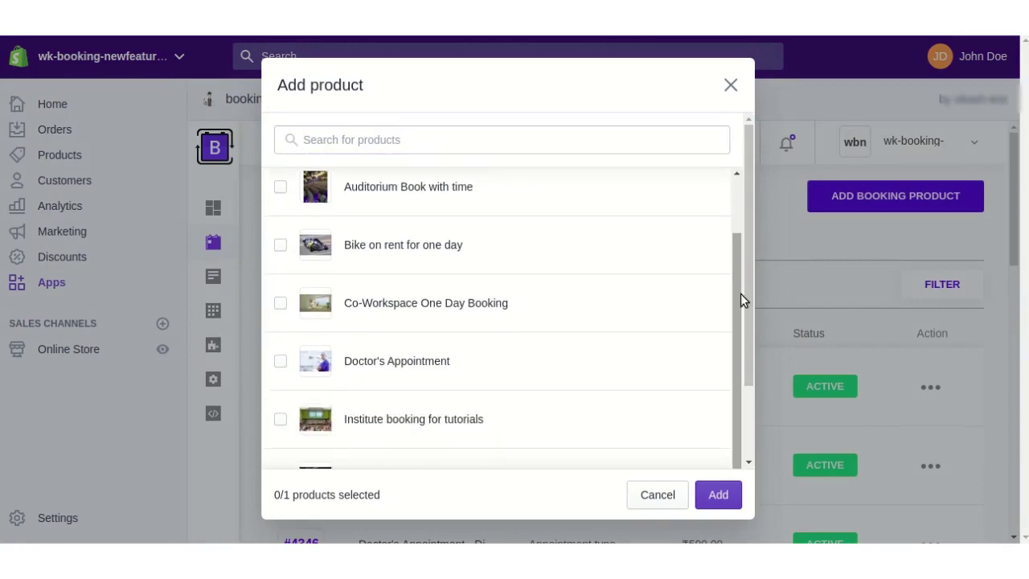
pyautogui.click(281, 361)
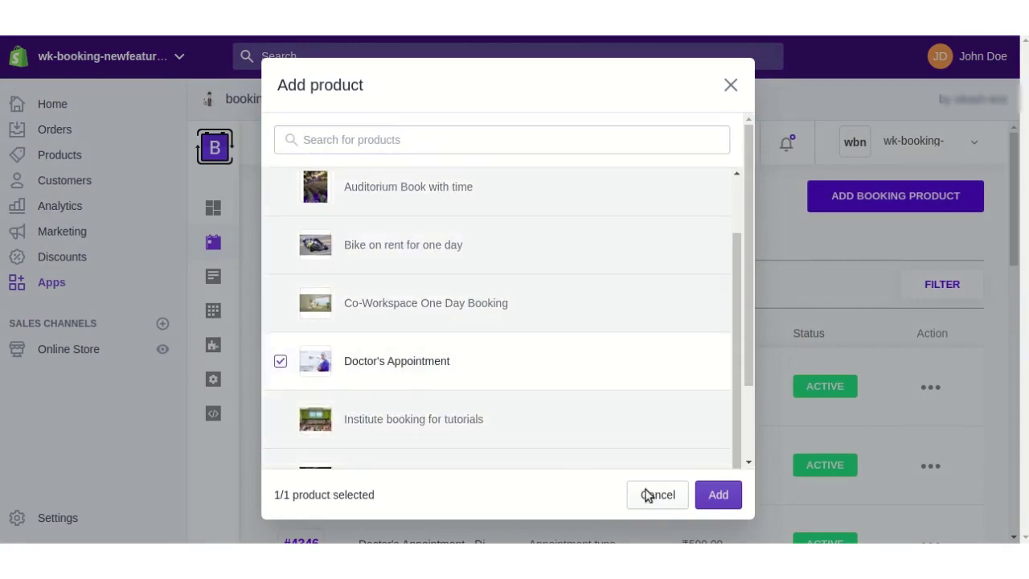
pyautogui.click(716, 494)
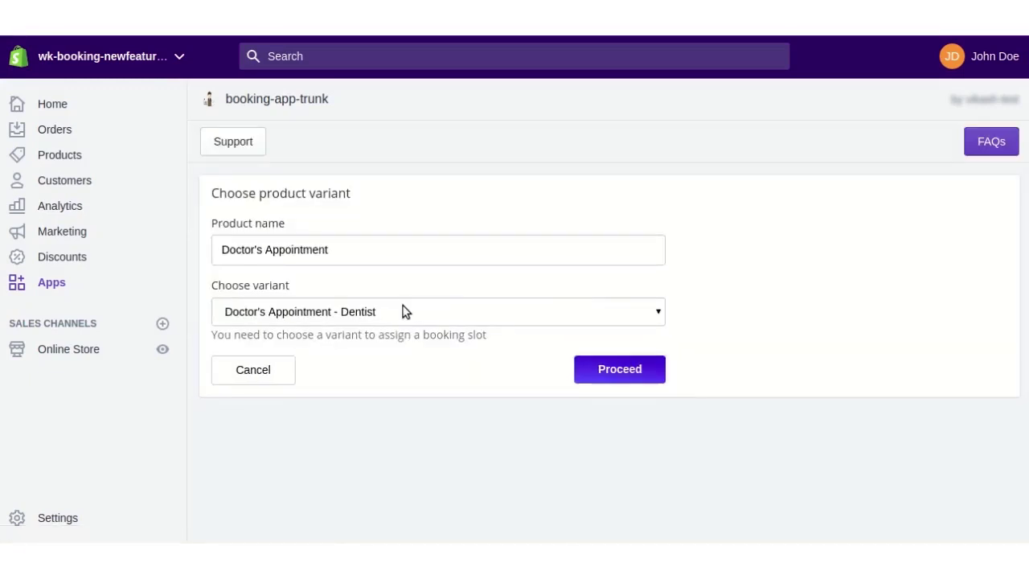
pyautogui.click(405, 311)
# Create the booking product for the 'Doctor's Appointment - Child Specialist' variant
pyautogui.click(372, 361)
pyautogui.click(616, 369)
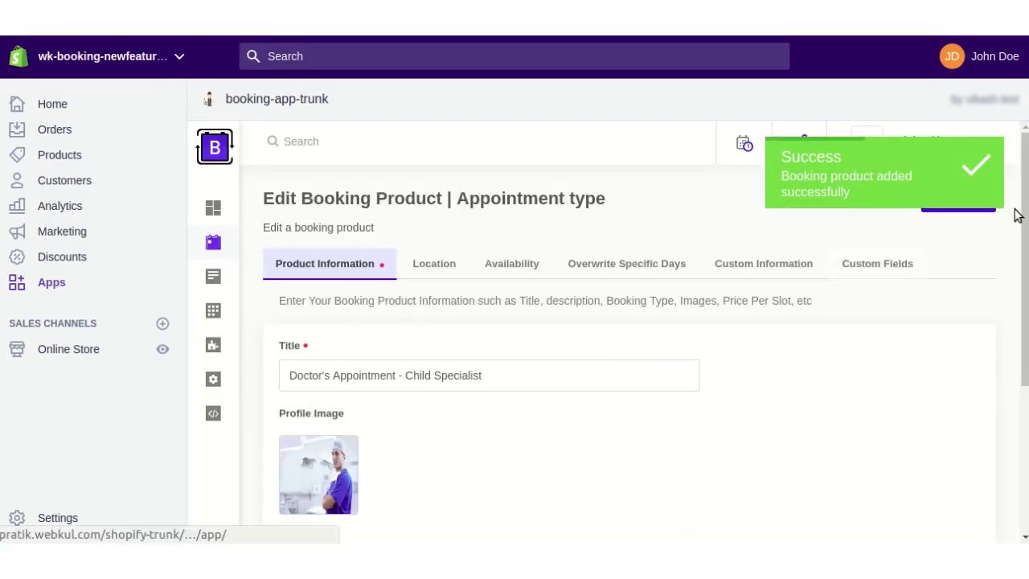
pyautogui.scroll(-3, 1018, 214)
pyautogui.scroll(3, 1018, 214)
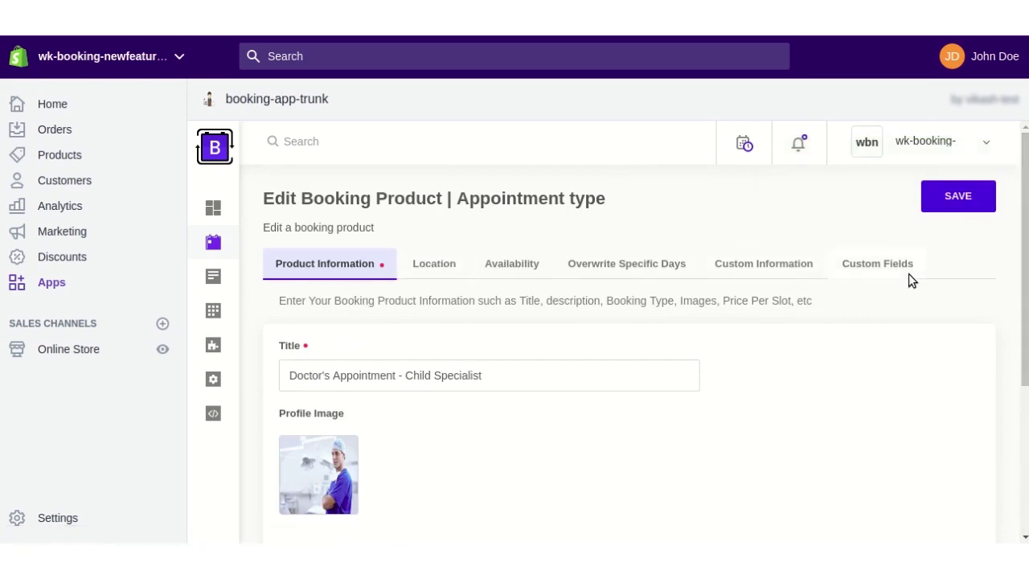
pyautogui.click(531, 273)
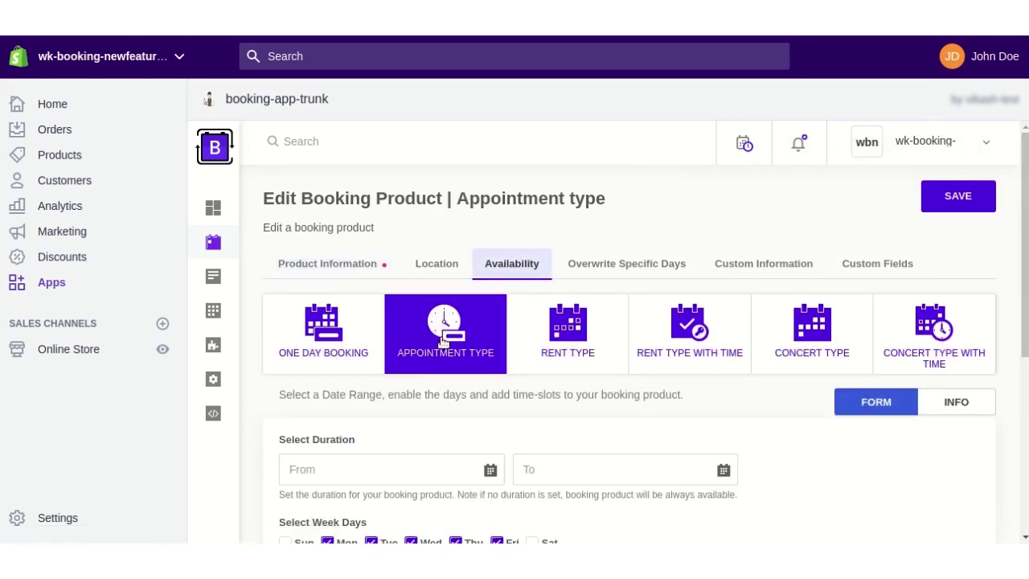
# Try out the duration start and end date fields on the Availability tab
pyautogui.scroll(-2, 418, 346)
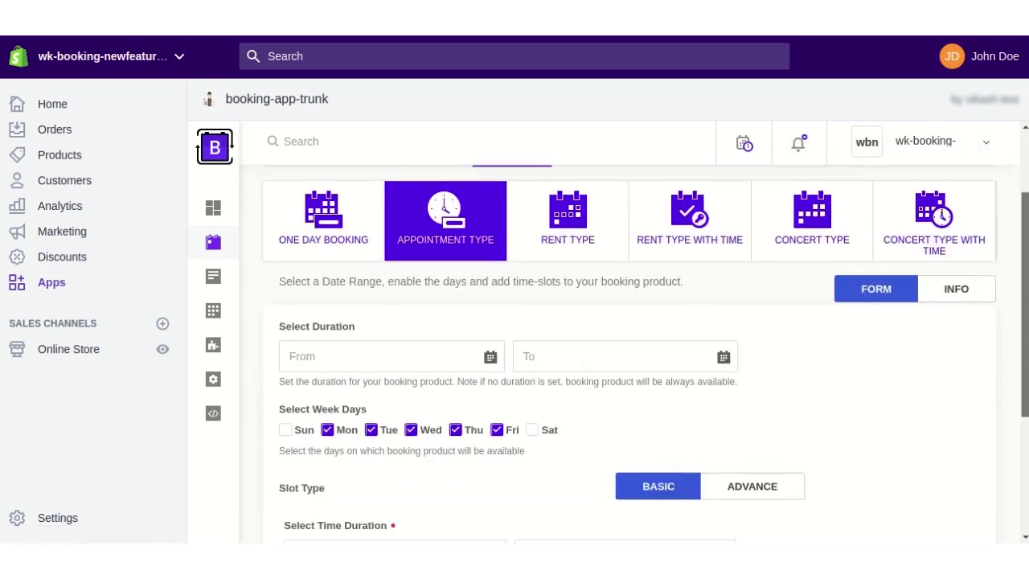
pyautogui.click(334, 348)
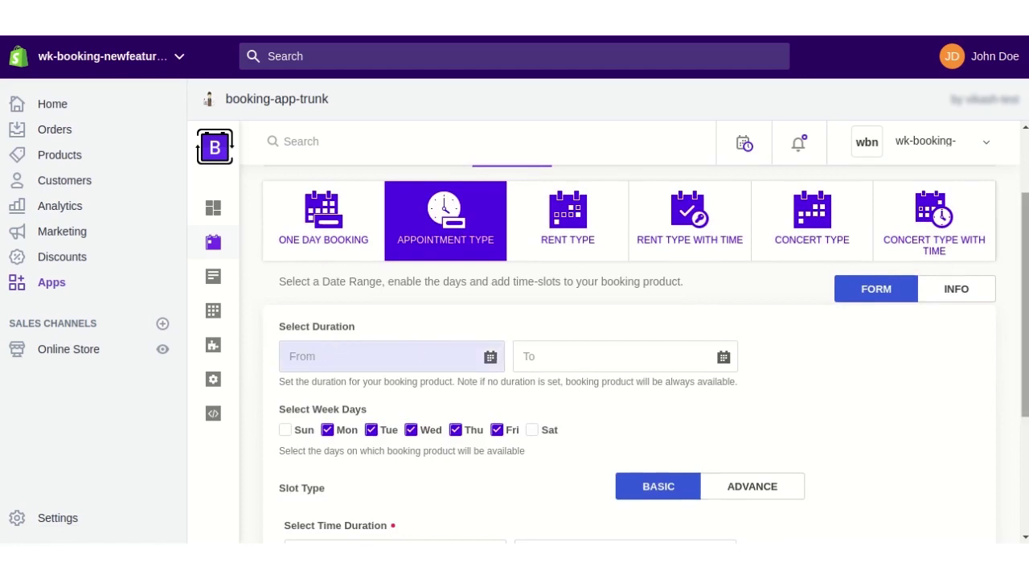
pyautogui.scroll(-3, 687, 293)
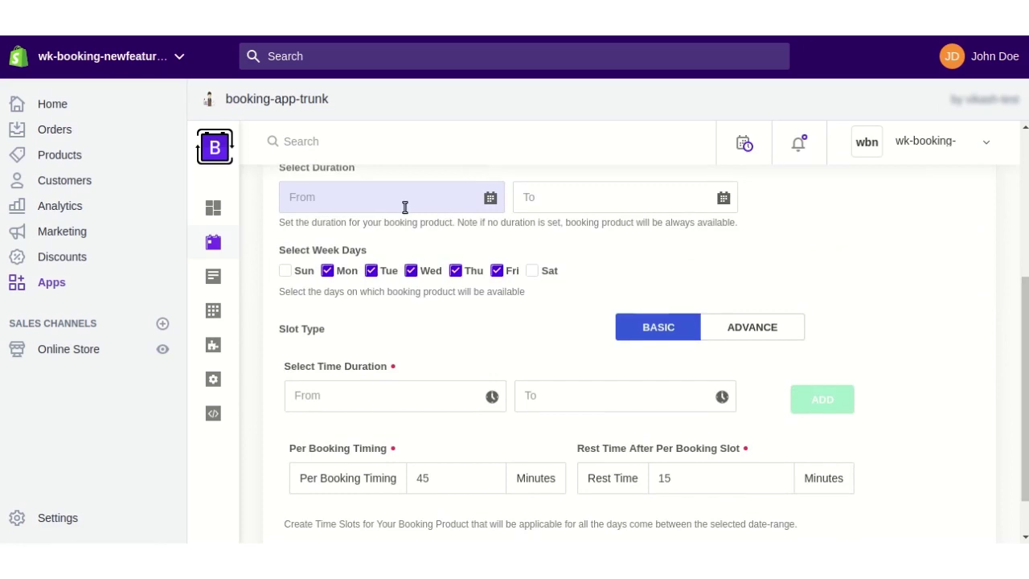
pyautogui.scroll(3, 437, 345)
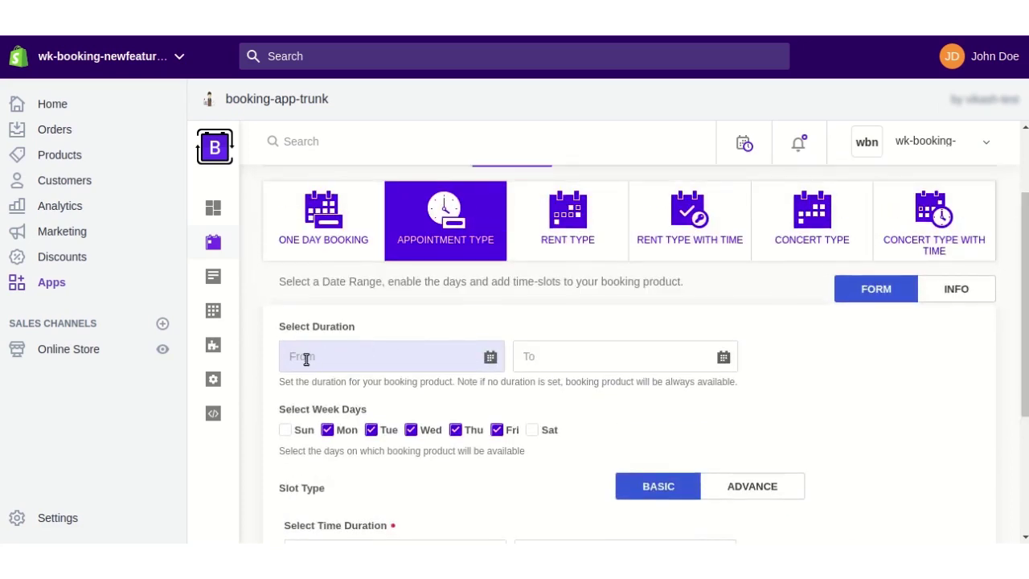
pyautogui.click(581, 356)
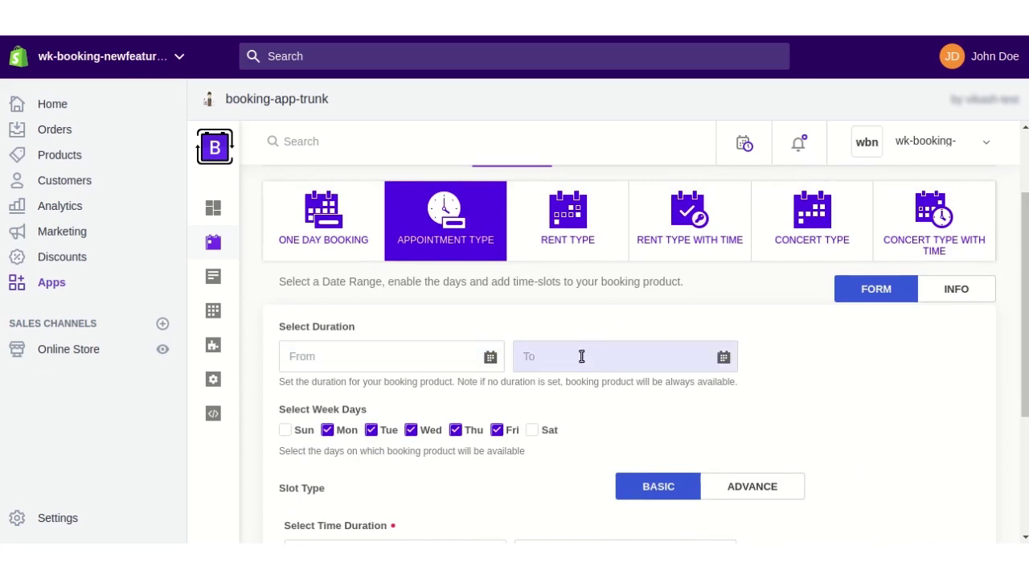
pyautogui.click(336, 358)
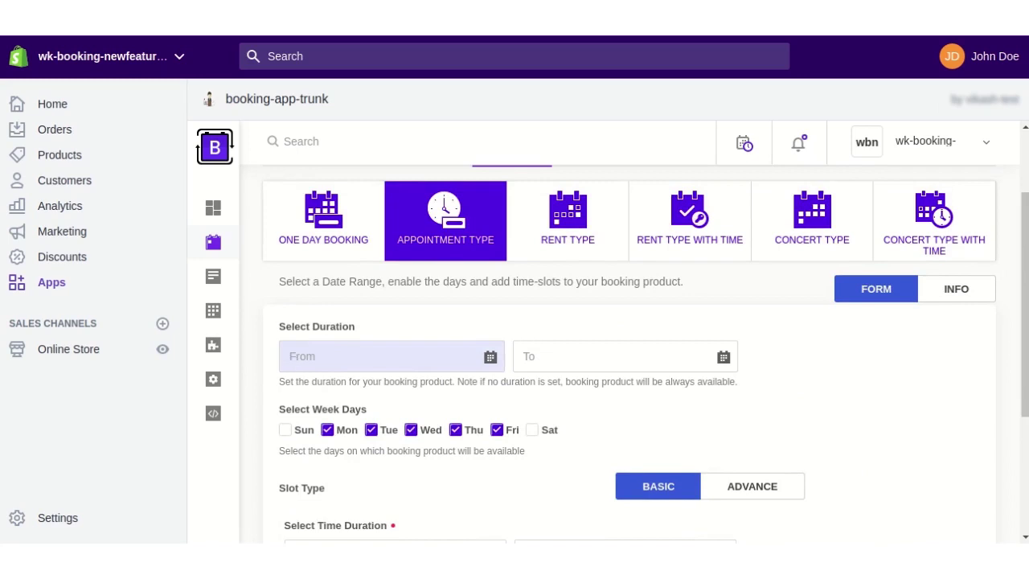
pyautogui.scroll(-2, 328, 498)
pyautogui.scroll(4, 328, 498)
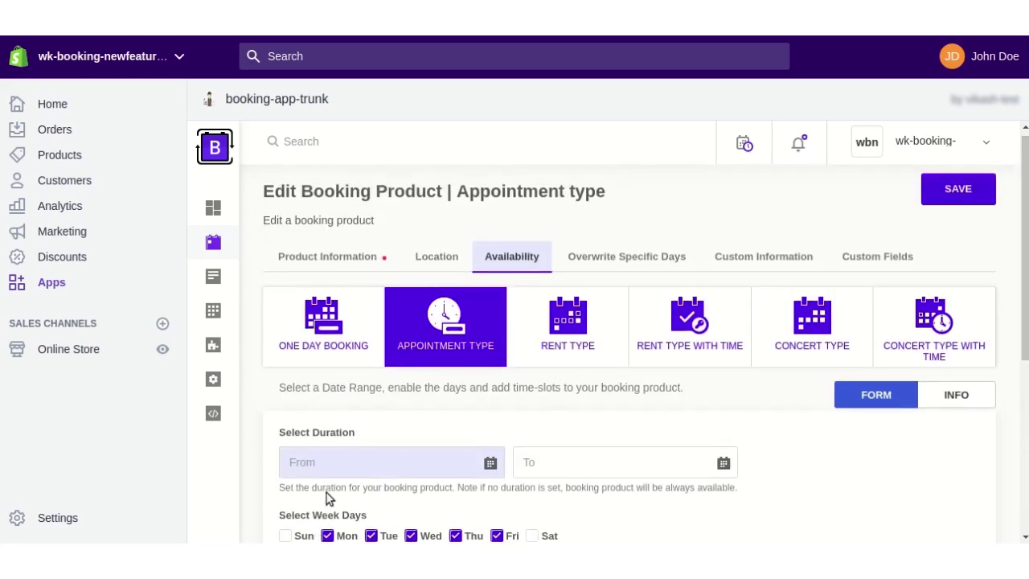
pyautogui.click(632, 465)
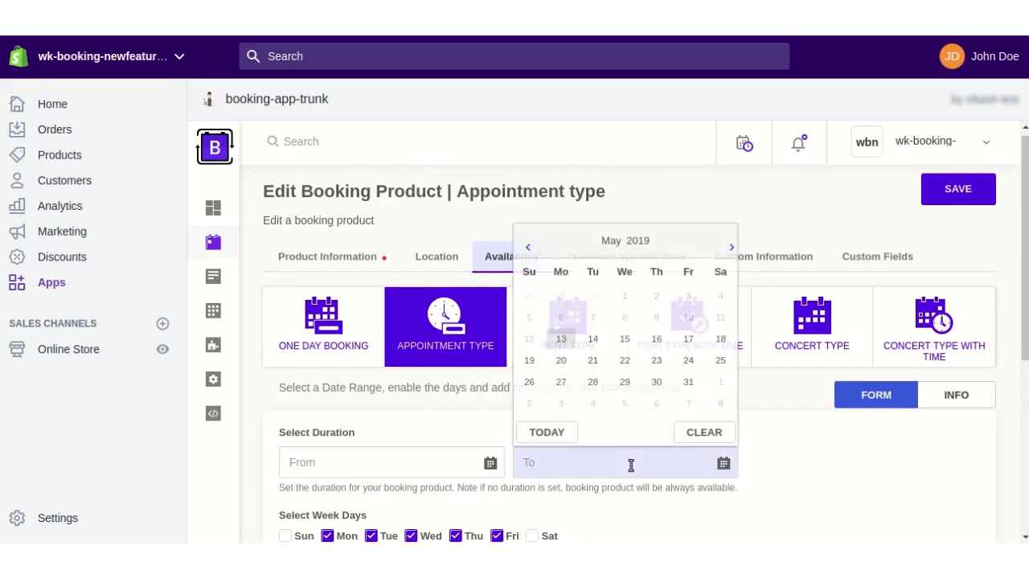
pyautogui.click(839, 457)
# Set the availability duration from 2019-05-15 to 2019-05-29
pyautogui.scroll(-2, 489, 363)
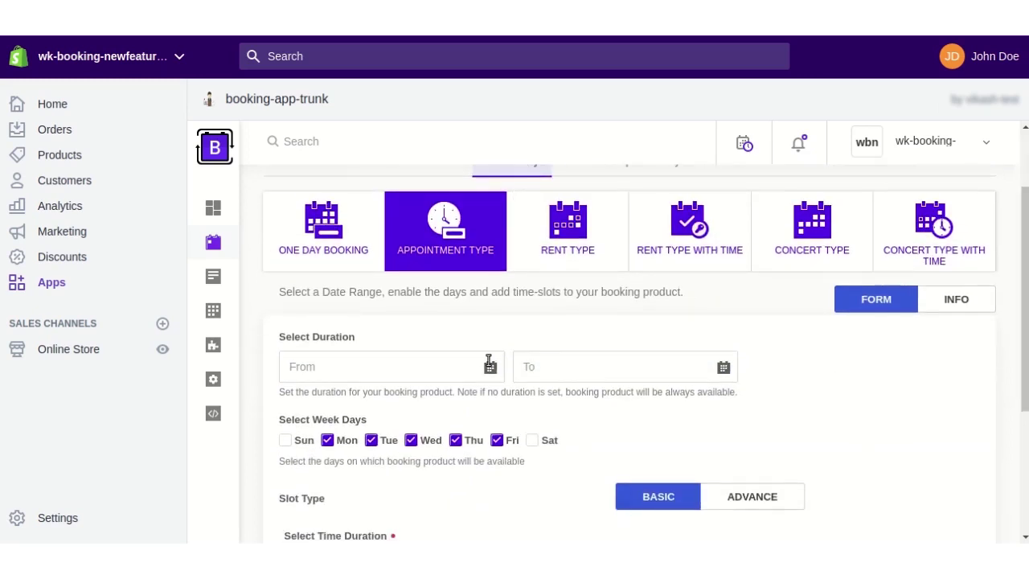
pyautogui.click(456, 373)
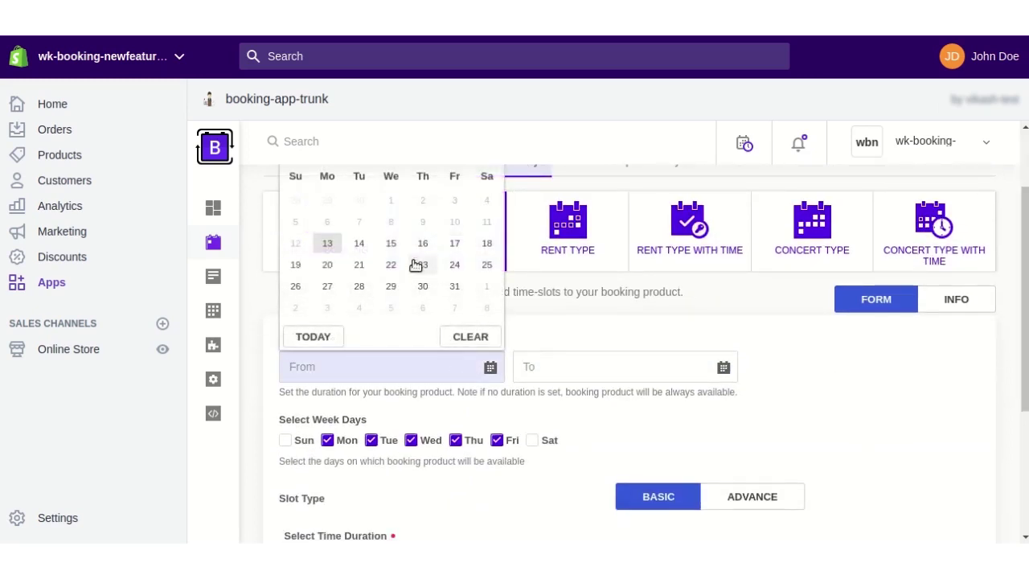
pyautogui.click(390, 245)
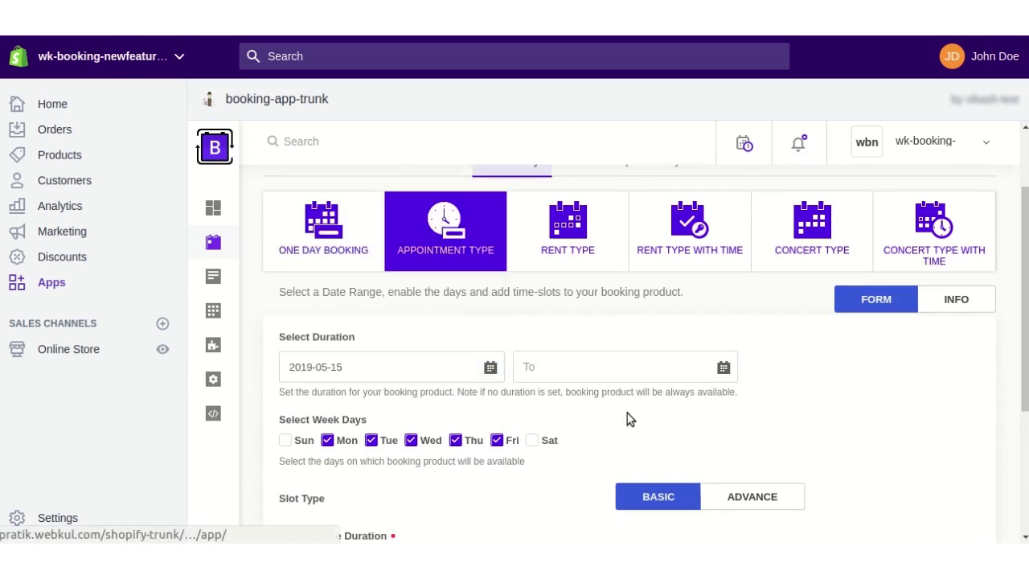
pyautogui.click(604, 374)
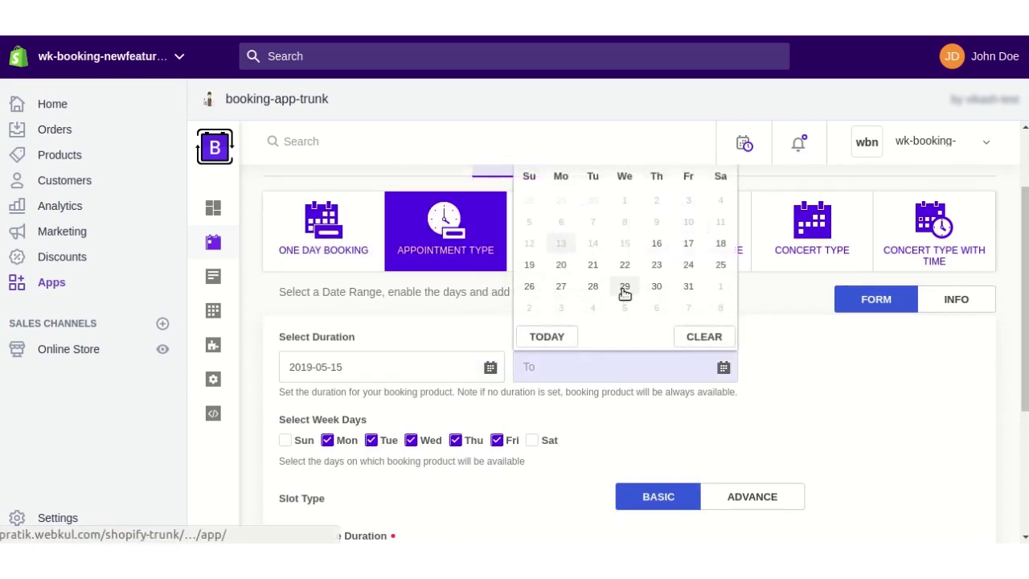
pyautogui.click(624, 287)
pyautogui.scroll(-2, 1018, 326)
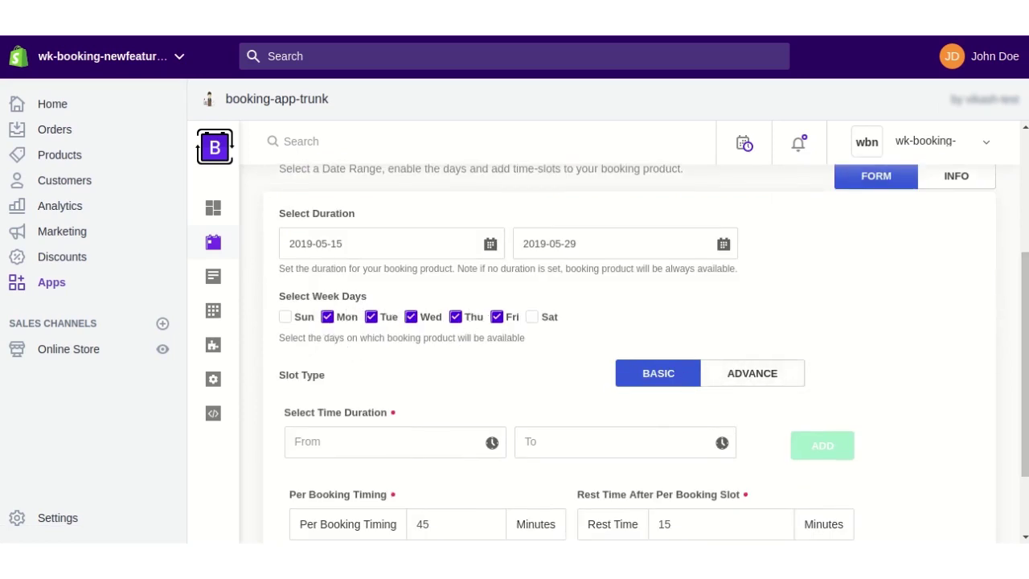
pyautogui.scroll(-2, 1023, 338)
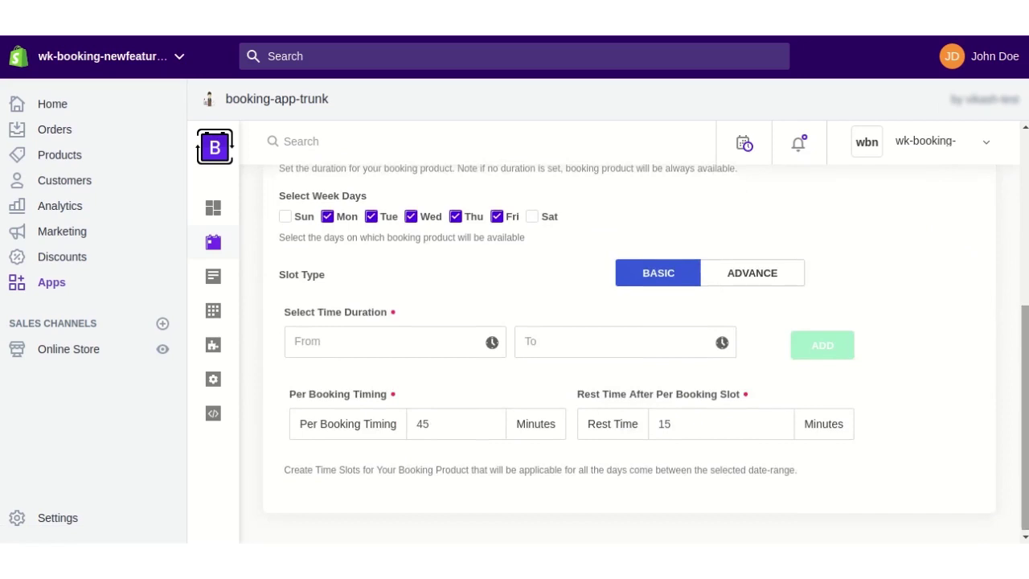
# Add the 10:00 AM–11:00 AM and 12:00 PM–1:00 PM time slots
pyautogui.click(306, 349)
pyautogui.click(542, 337)
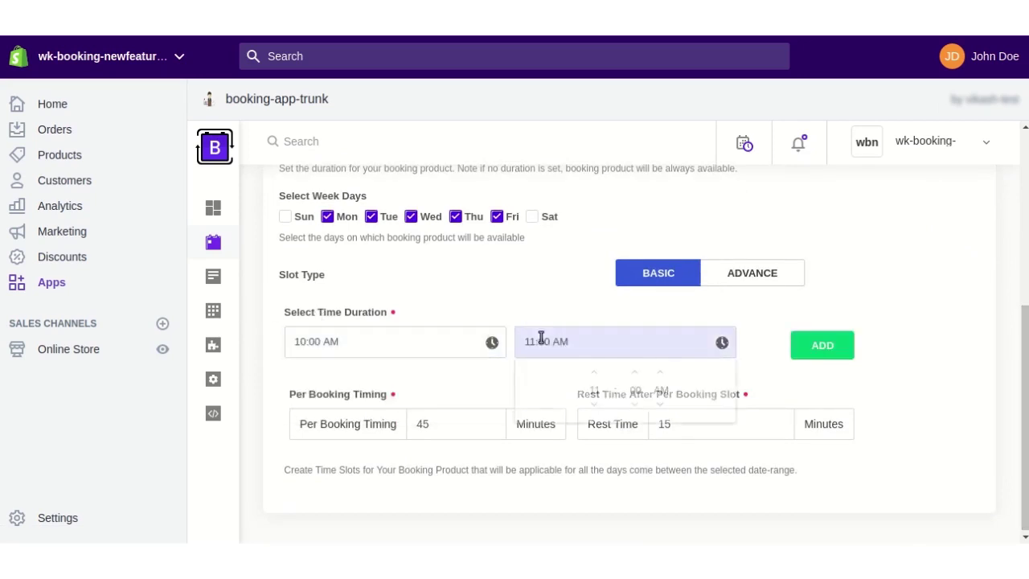
pyautogui.click(841, 351)
pyautogui.click(384, 353)
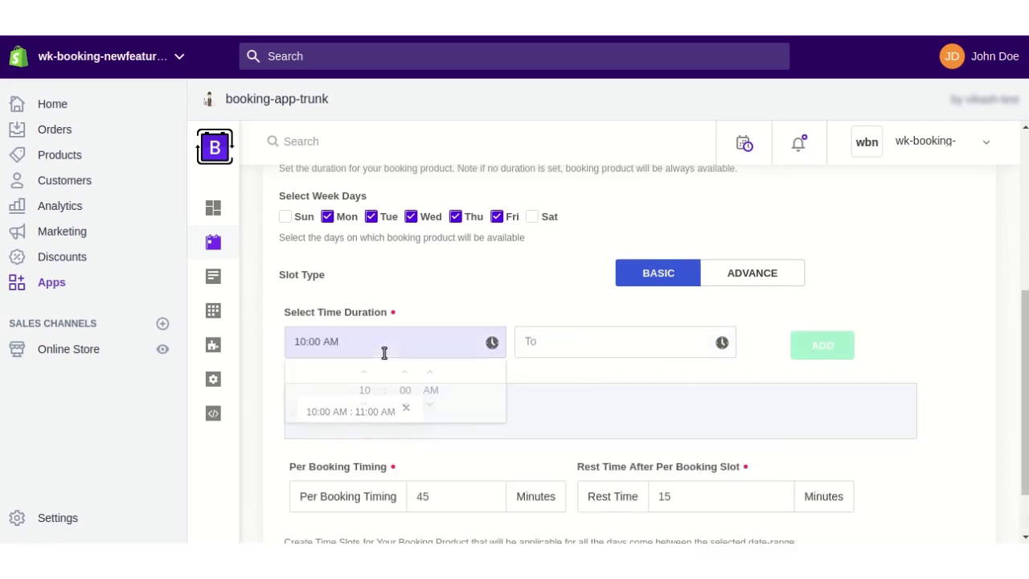
pyautogui.doubleClick(364, 375)
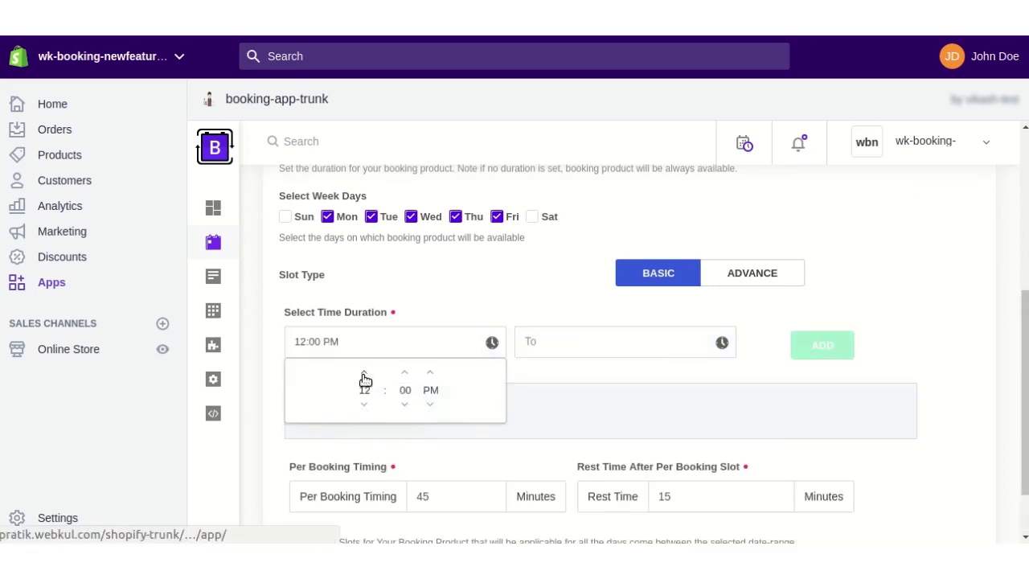
pyautogui.click(574, 341)
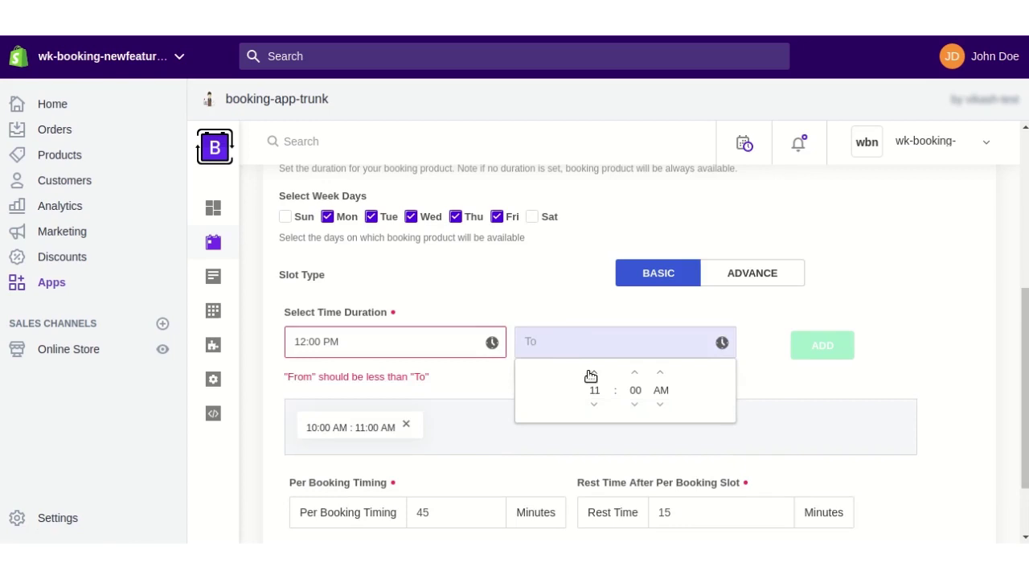
pyautogui.click(592, 374)
pyautogui.click(592, 374)
pyautogui.click(592, 374)
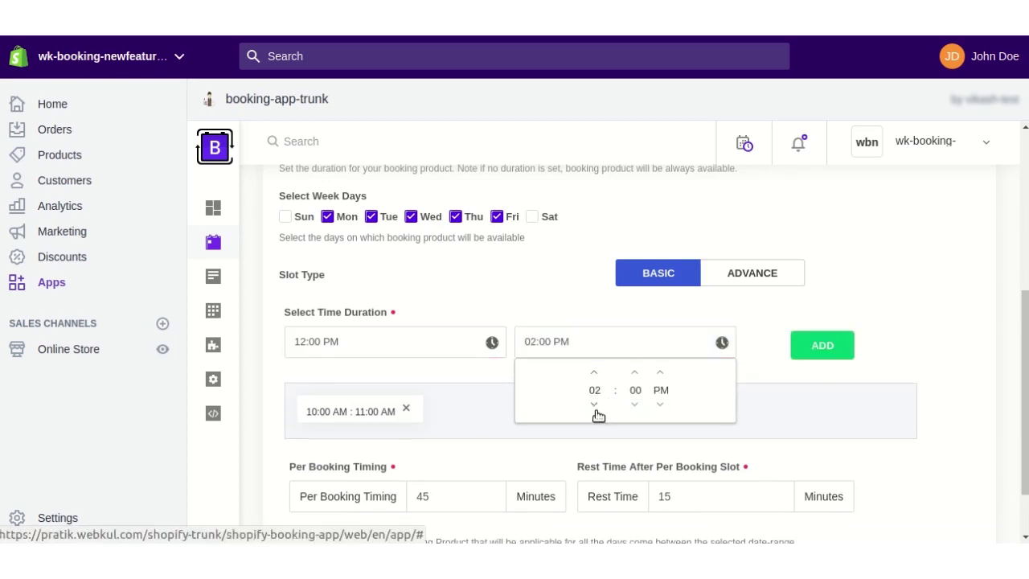
pyautogui.click(594, 406)
pyautogui.click(802, 351)
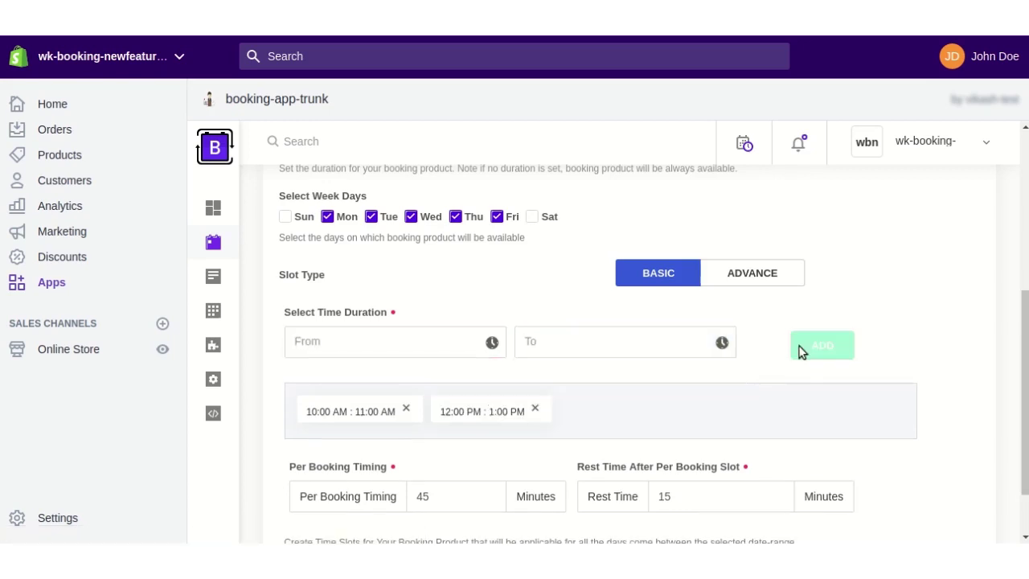
# Keep the 45-minute booking timing and 15-minute rest time, then save the availability
pyautogui.scroll(-1, 631, 348)
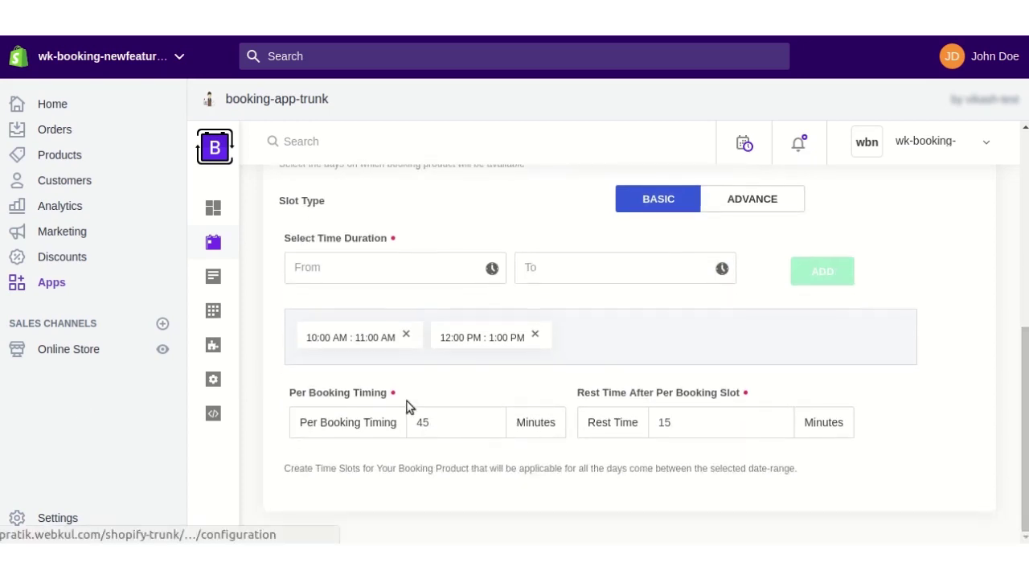
pyautogui.moveTo(441, 427); pyautogui.dragTo(415, 421)
pyautogui.click(472, 444)
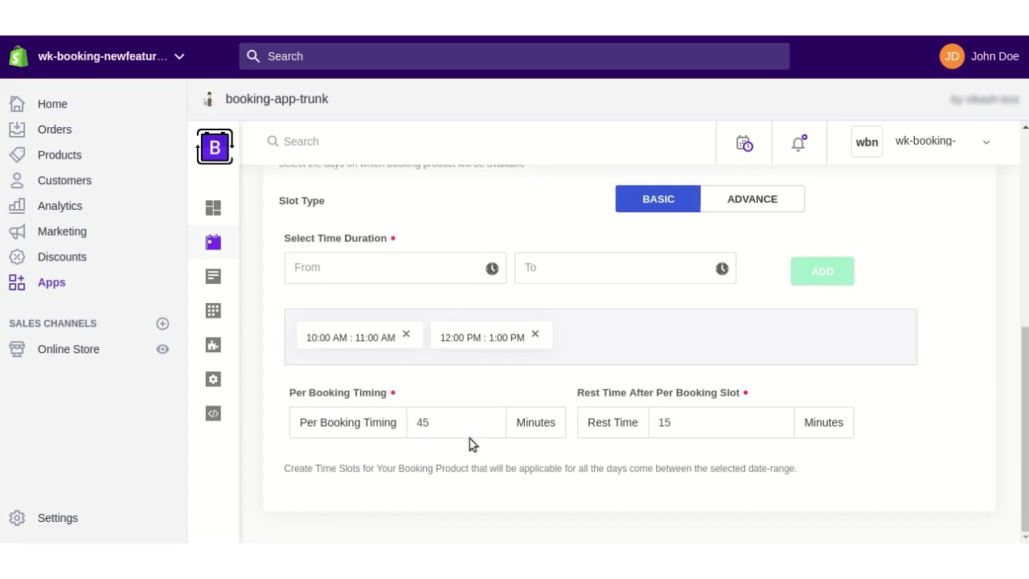
pyautogui.click(678, 422)
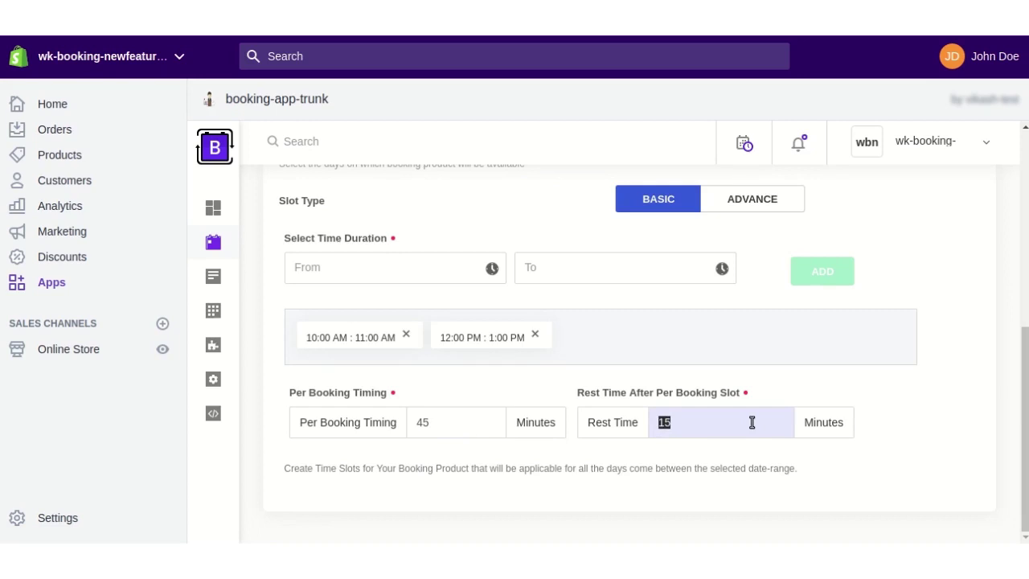
pyautogui.scroll(5, 980, 419)
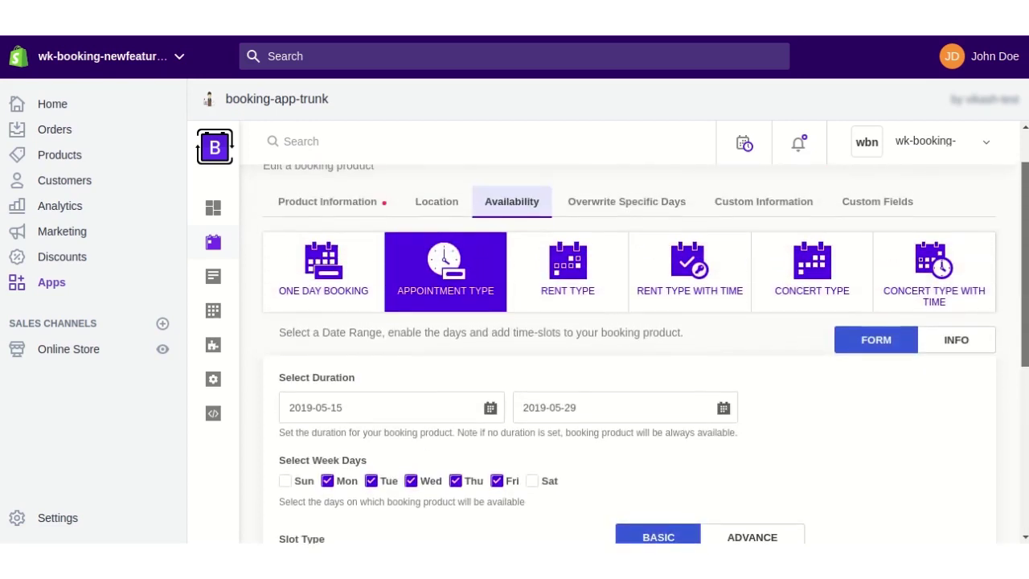
pyautogui.scroll(1, 646, 348)
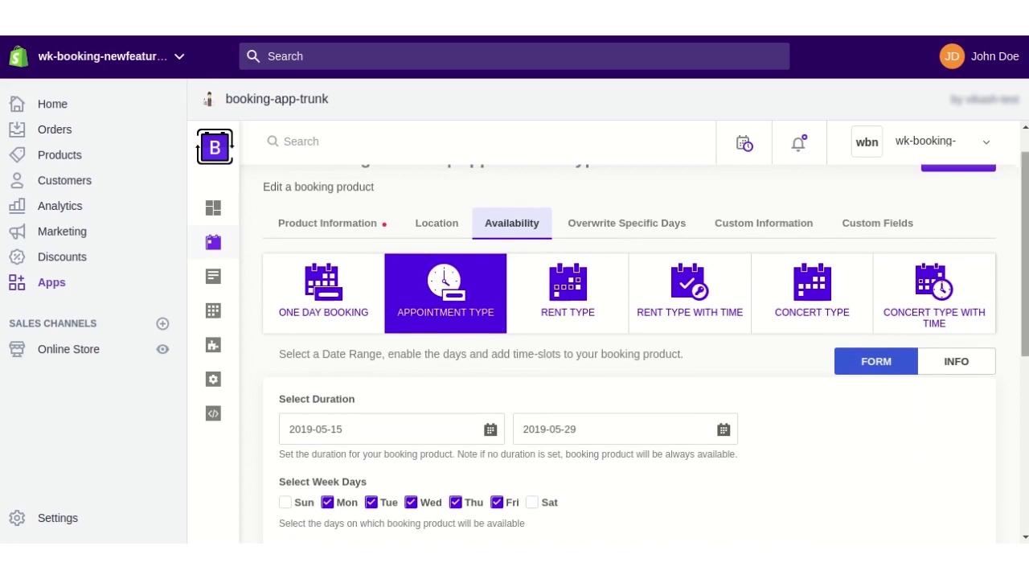
pyautogui.scroll(2, 630, 290)
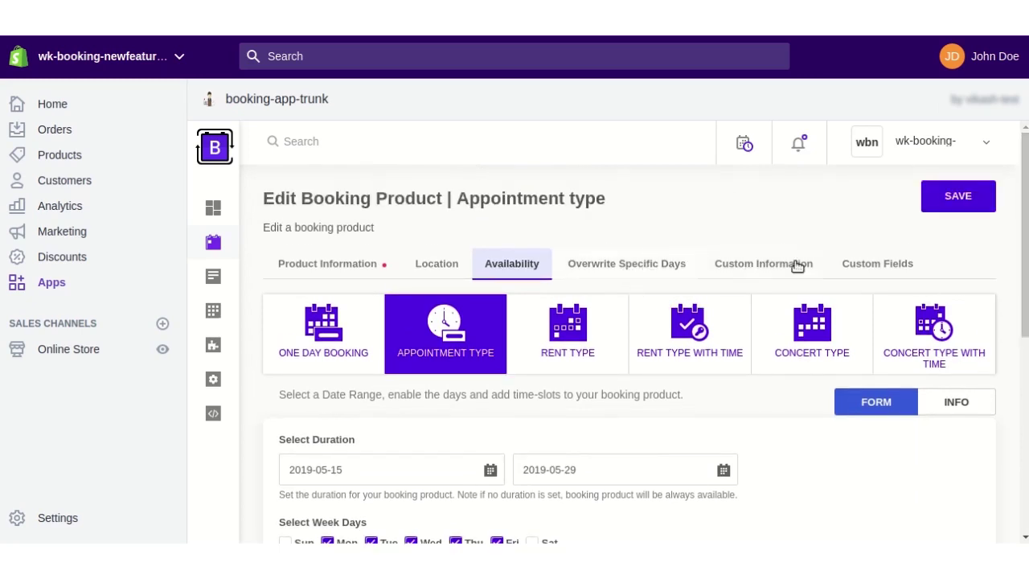
pyautogui.click(944, 197)
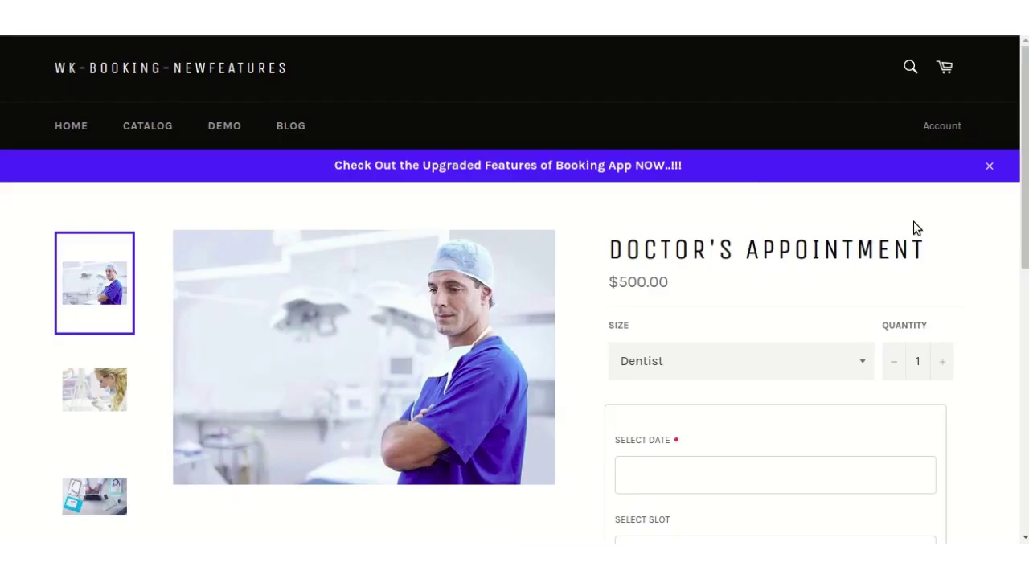
# Choose 2019-05-15, the 07:30 PM - 08:15 PM slot, and keep the guest count at 1
pyautogui.scroll(-5, 913, 222)
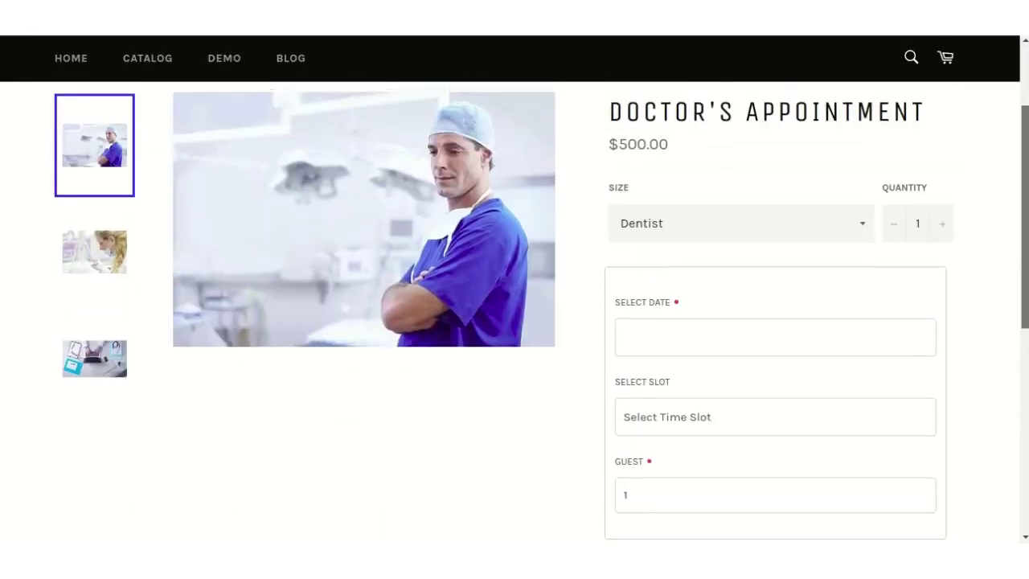
pyautogui.scroll(-1, 990, 246)
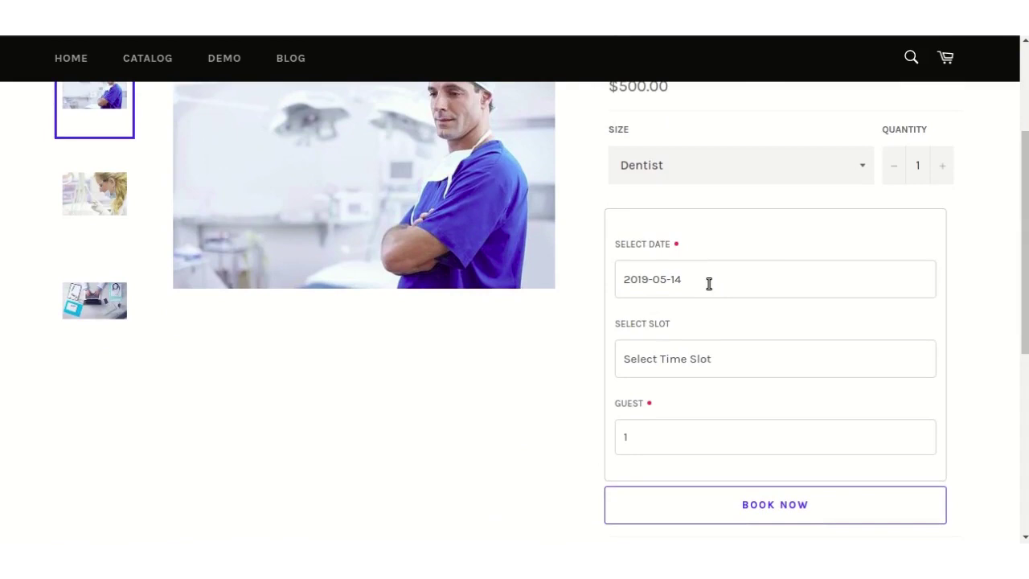
pyautogui.click(709, 283)
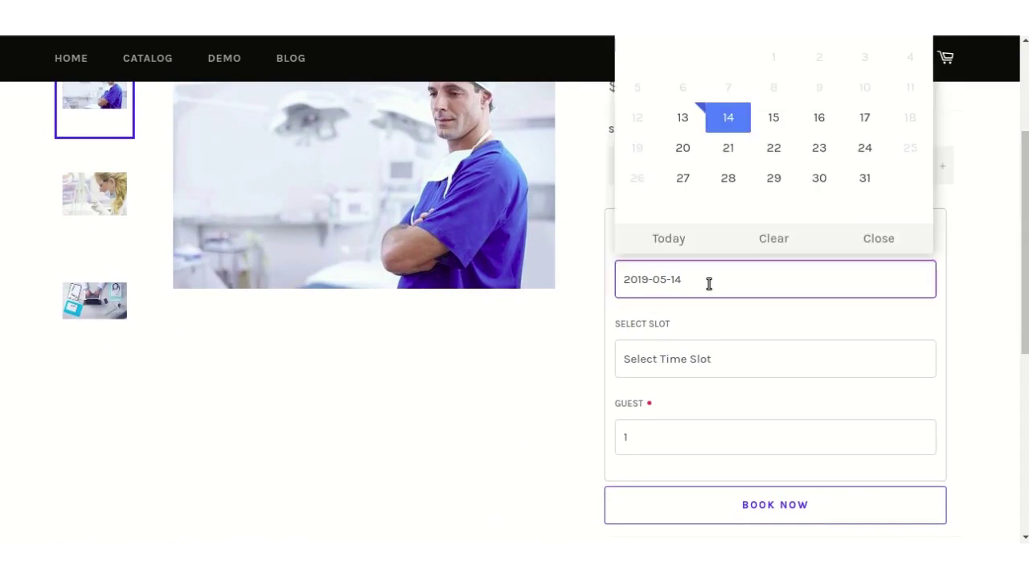
pyautogui.click(773, 121)
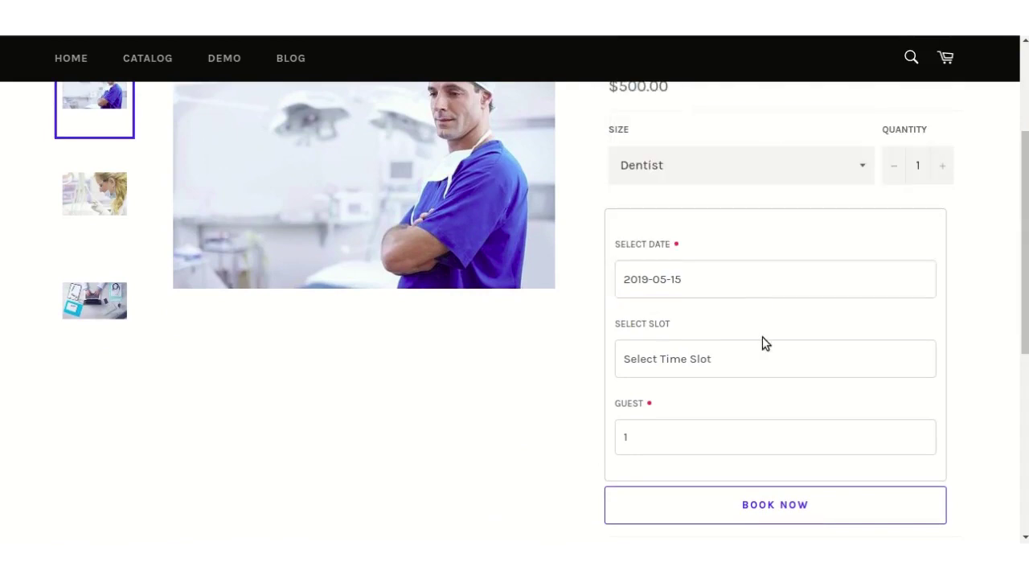
pyautogui.scroll(-1, 763, 339)
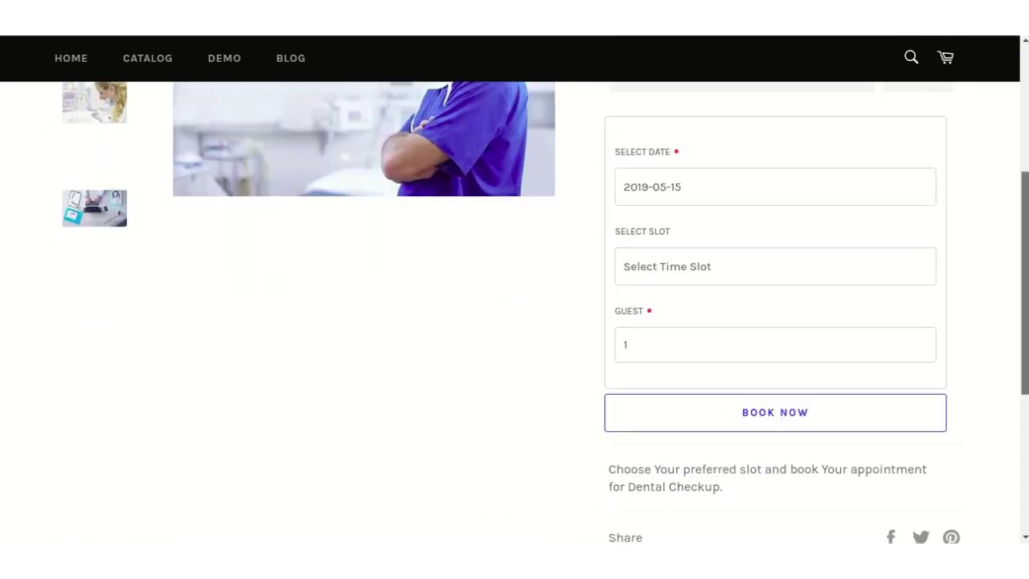
pyautogui.click(711, 272)
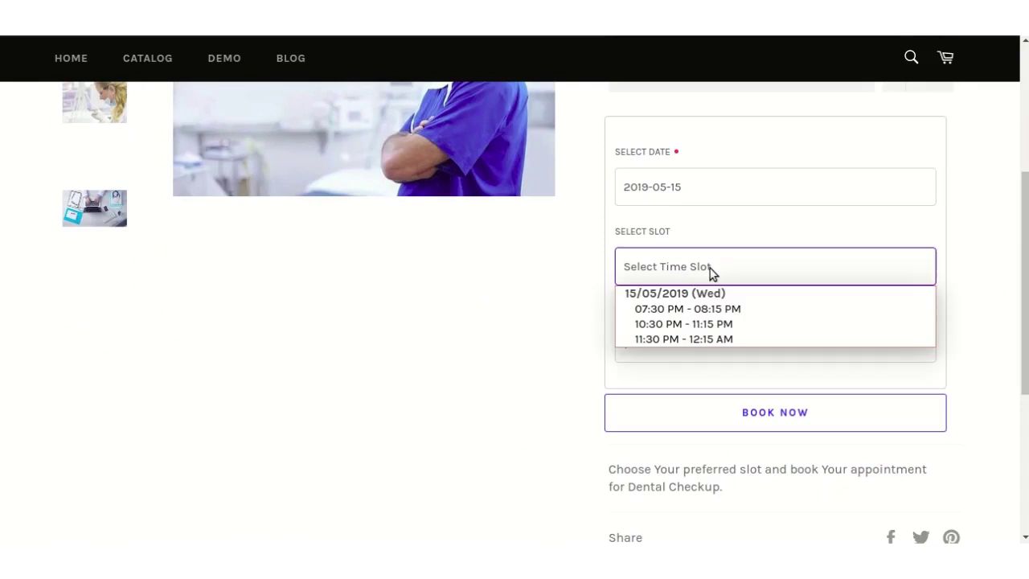
pyautogui.click(711, 310)
pyautogui.doubleClick(648, 354)
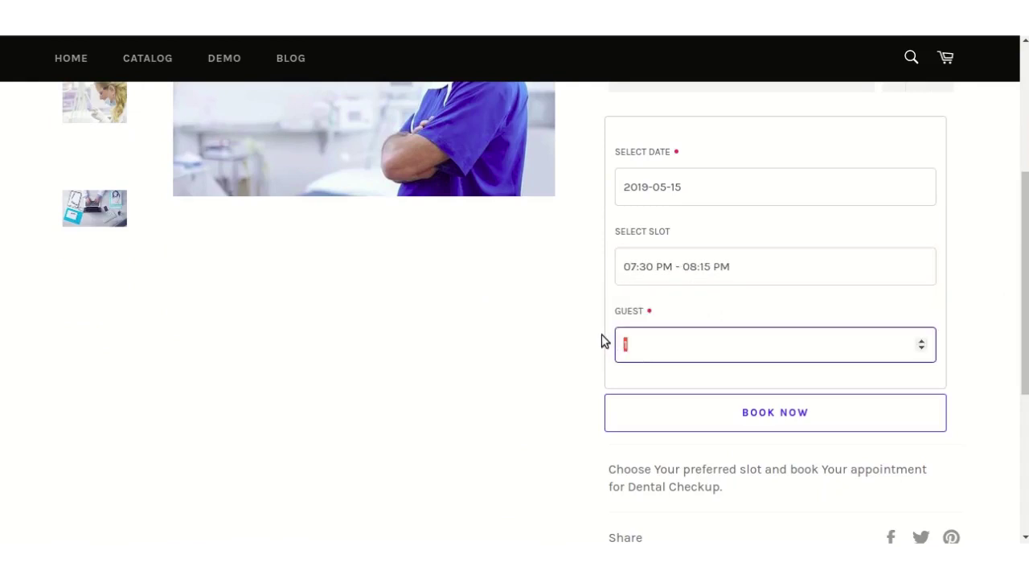
pyautogui.click(695, 419)
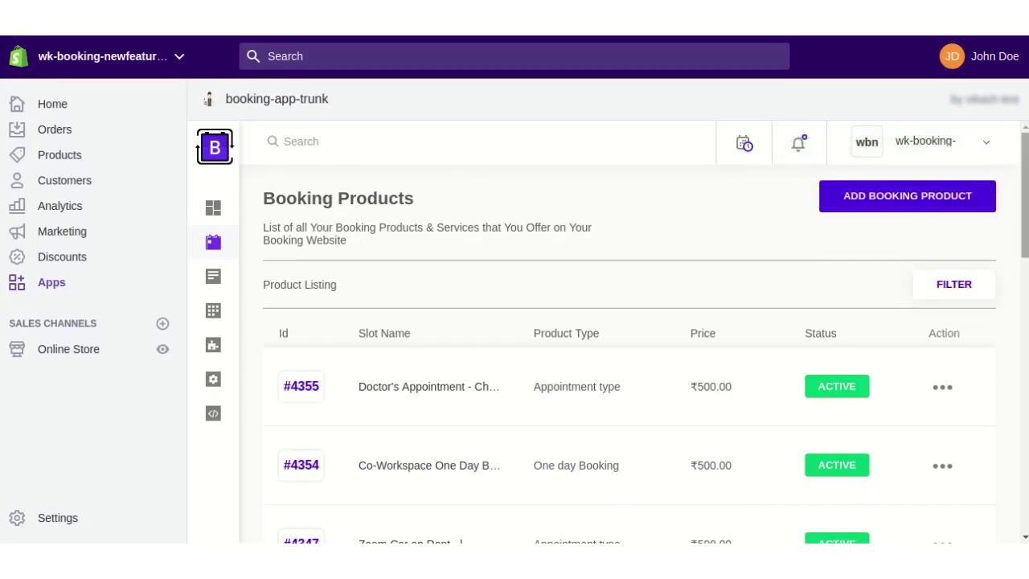
# Add Bike on rent for one day as a booking product using its Bullet variant
pyautogui.click(957, 205)
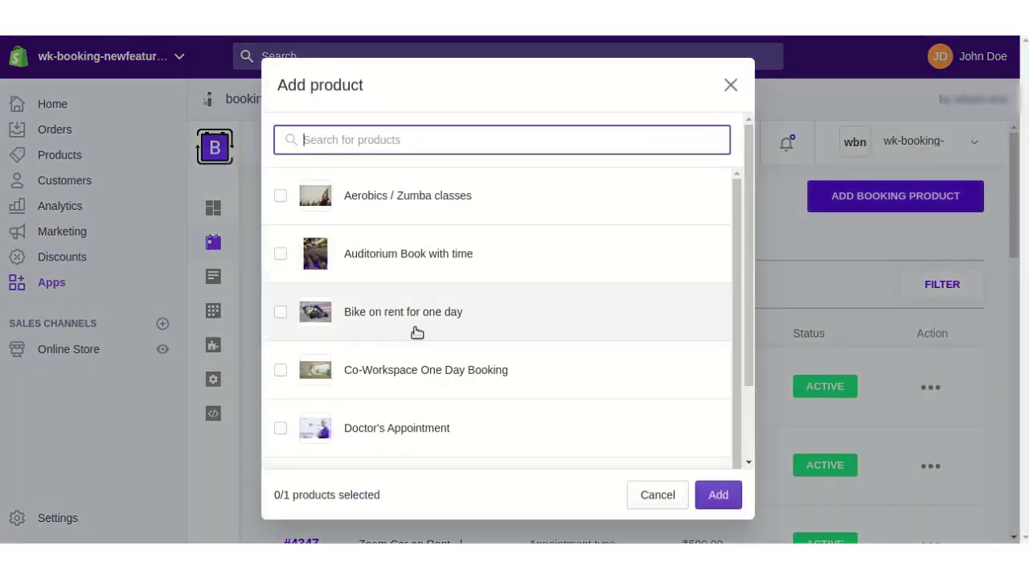
pyautogui.click(279, 313)
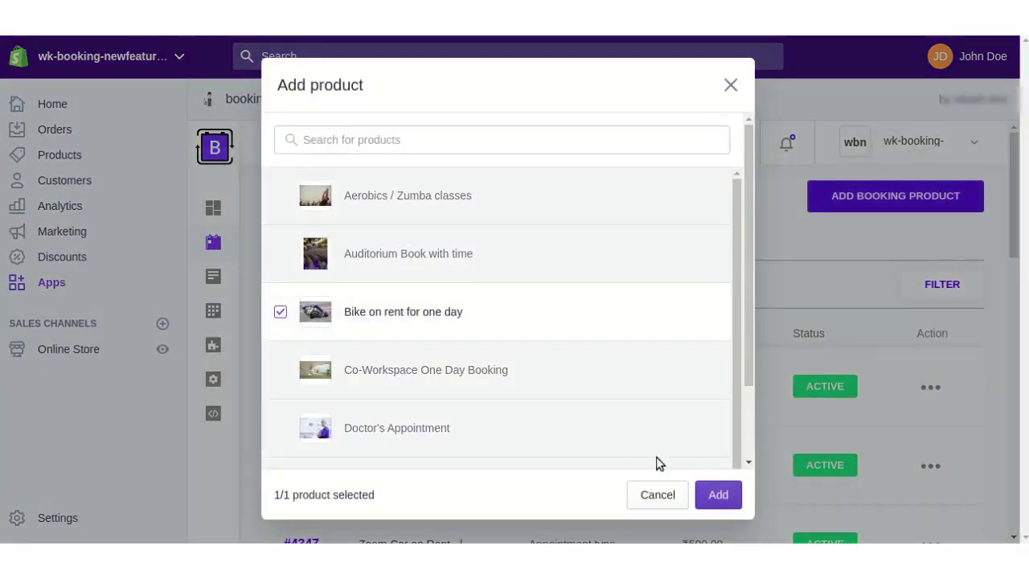
pyautogui.click(710, 500)
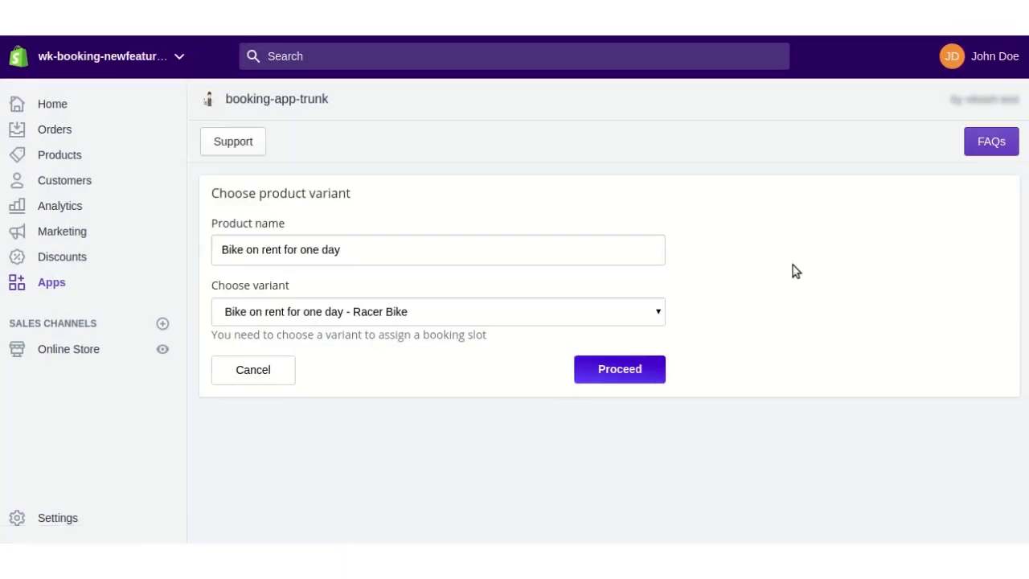
pyautogui.click(522, 315)
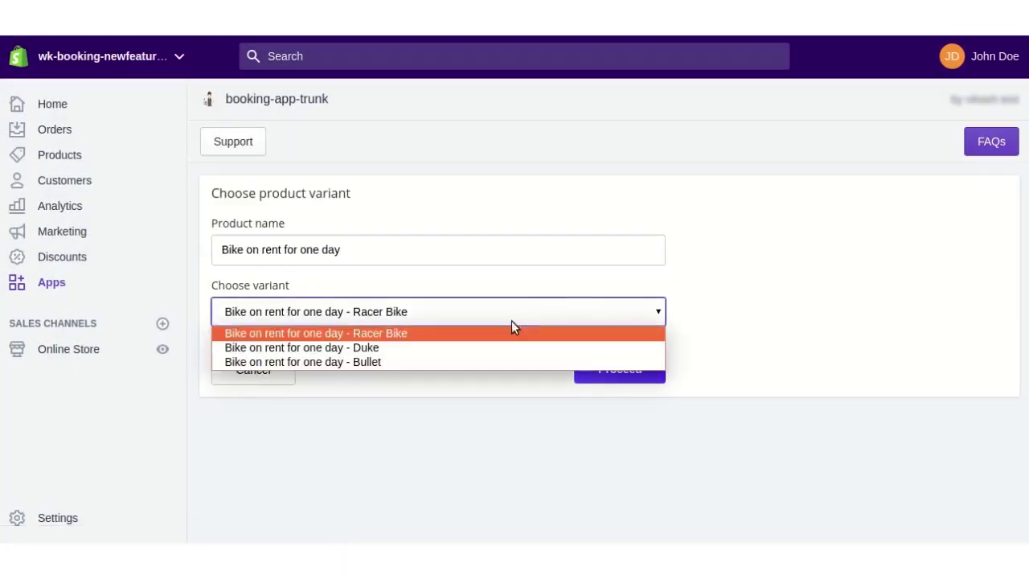
pyautogui.click(398, 362)
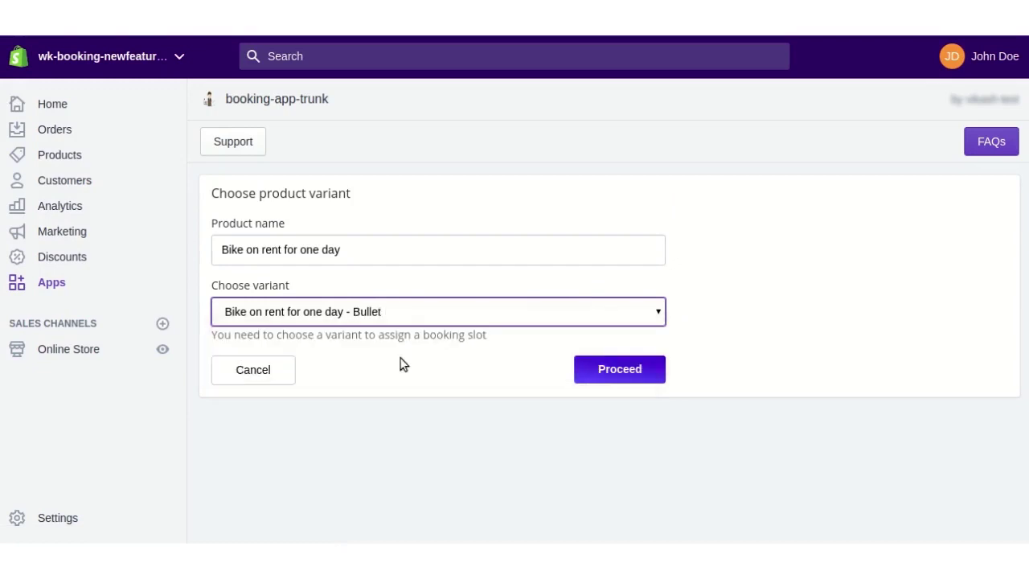
pyautogui.click(652, 373)
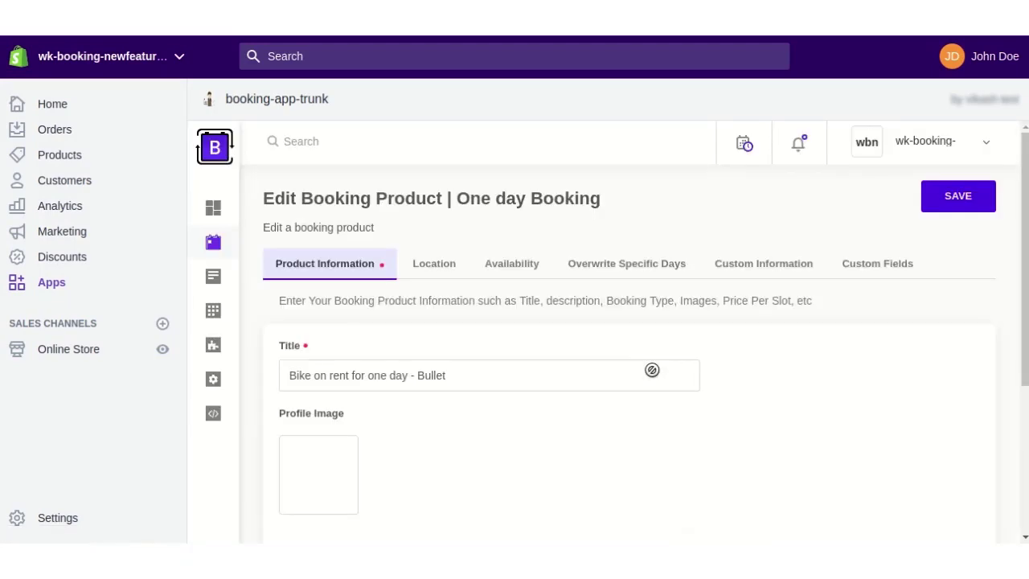
# Set the rent duration from 14 May to 31 May, then choose Rent Type With Time
pyautogui.scroll(-1, 439, 267)
pyautogui.scroll(1, 438, 266)
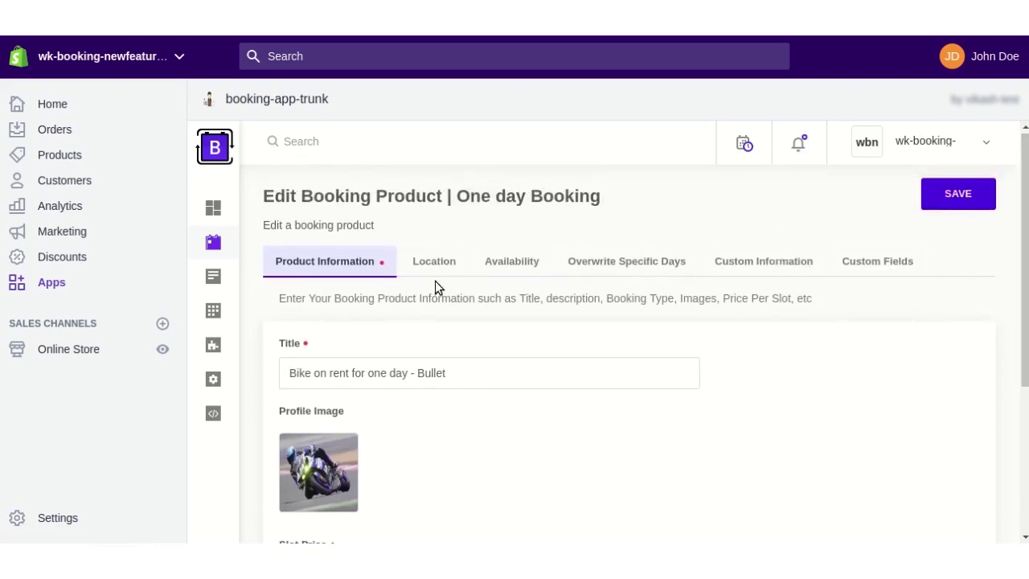
pyautogui.click(524, 266)
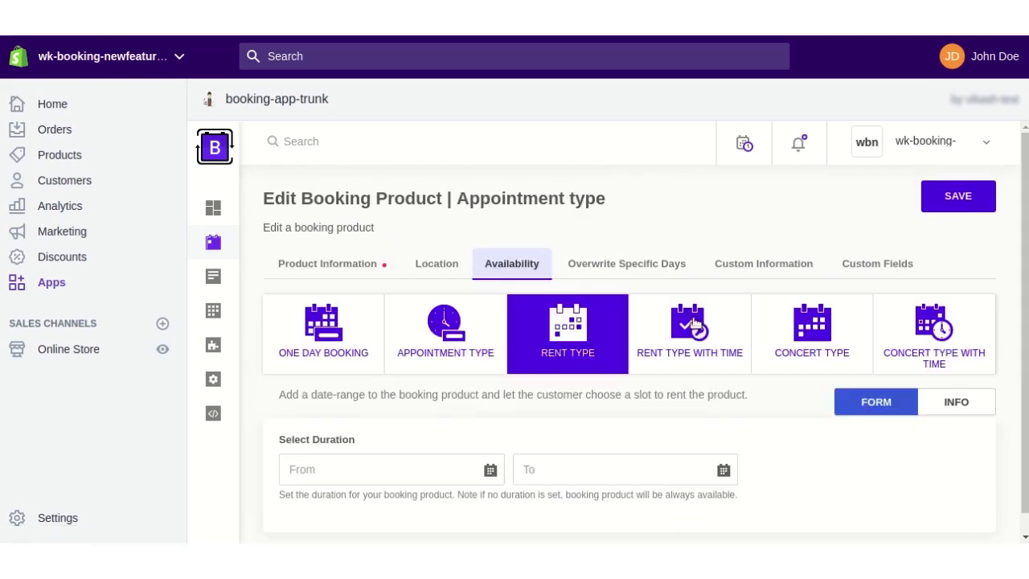
pyautogui.scroll(-1, 562, 410)
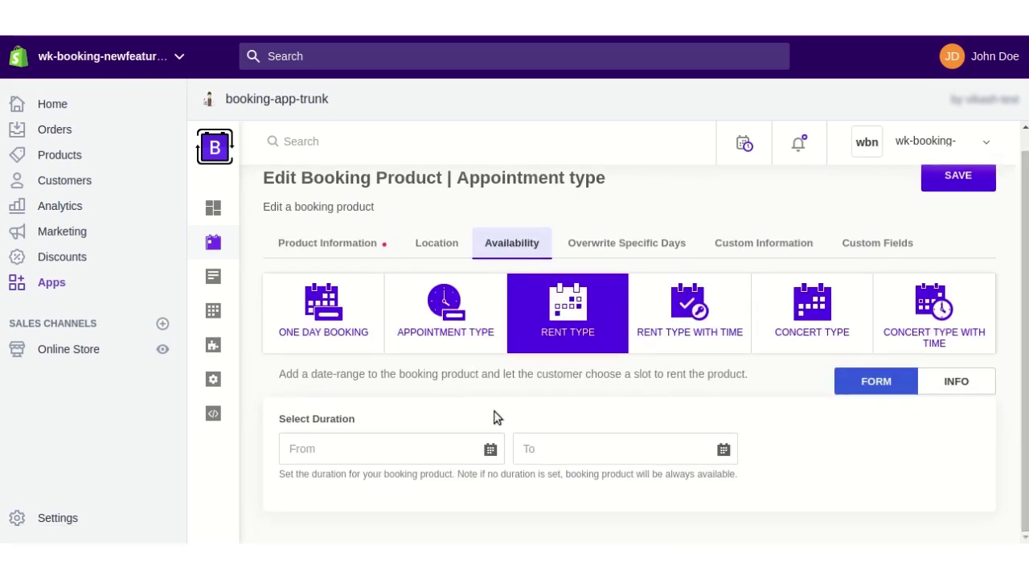
pyautogui.click(352, 462)
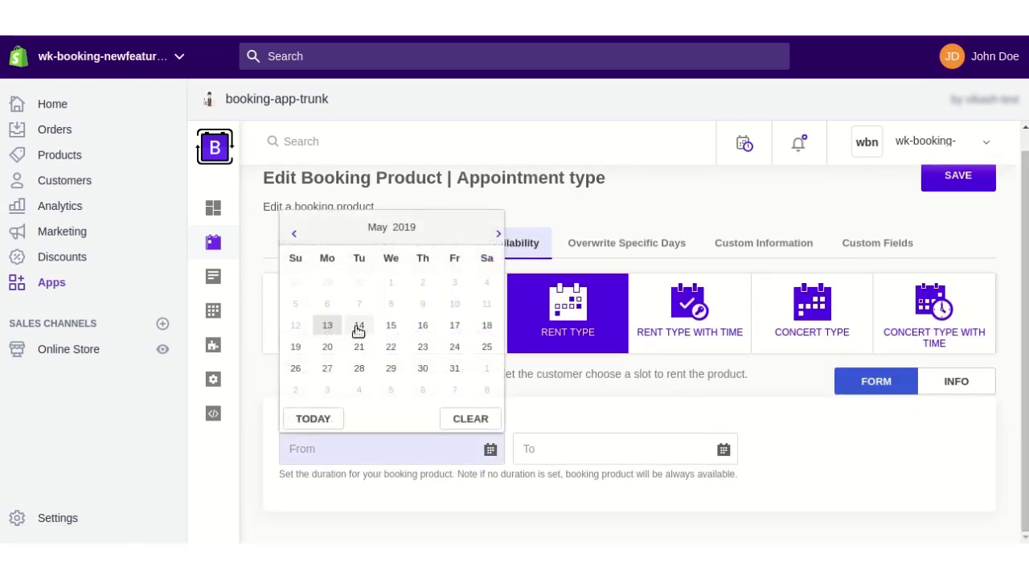
pyautogui.click(358, 329)
pyautogui.click(542, 453)
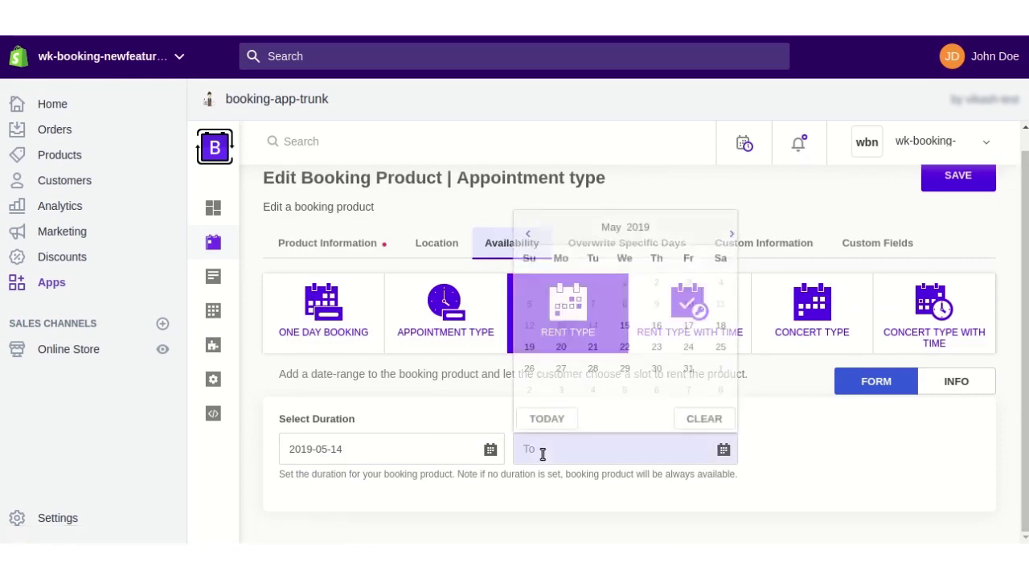
pyautogui.click(688, 368)
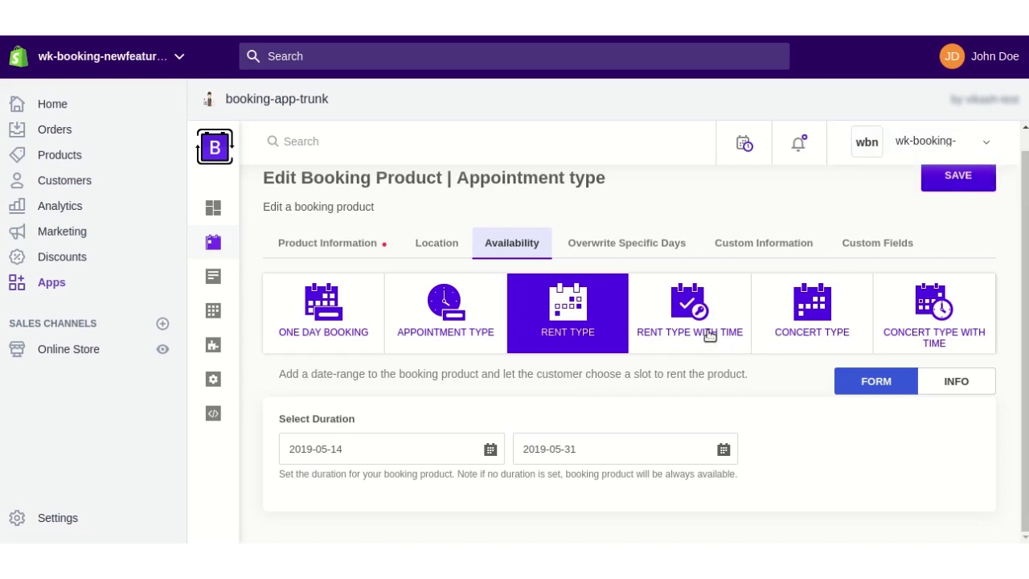
pyautogui.click(710, 336)
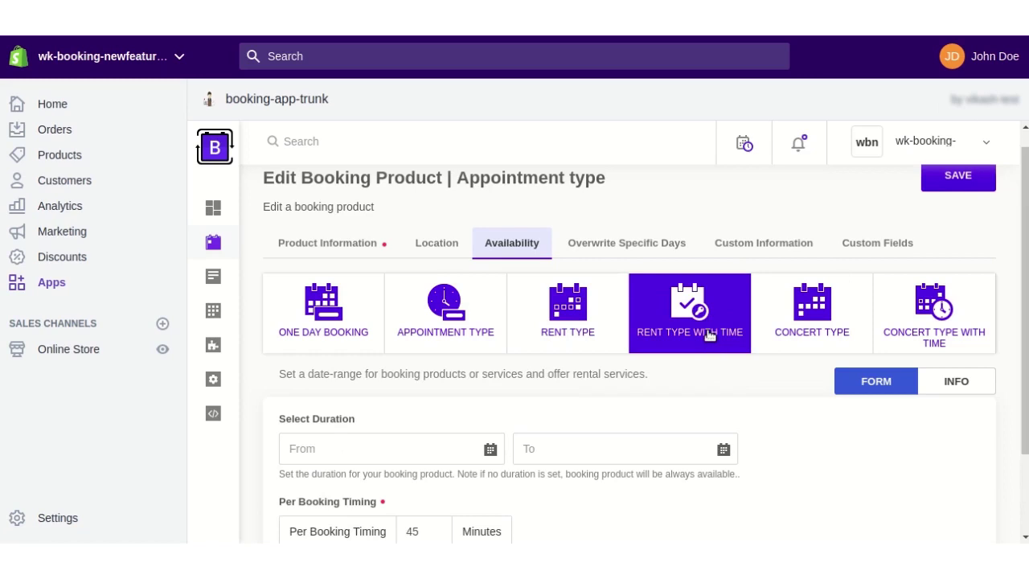
# Set the Rent Type With Time duration to 14–30 May 2019, keeping 45-minute booking timing
pyautogui.scroll(-1, 710, 336)
pyautogui.scroll(-1, 455, 363)
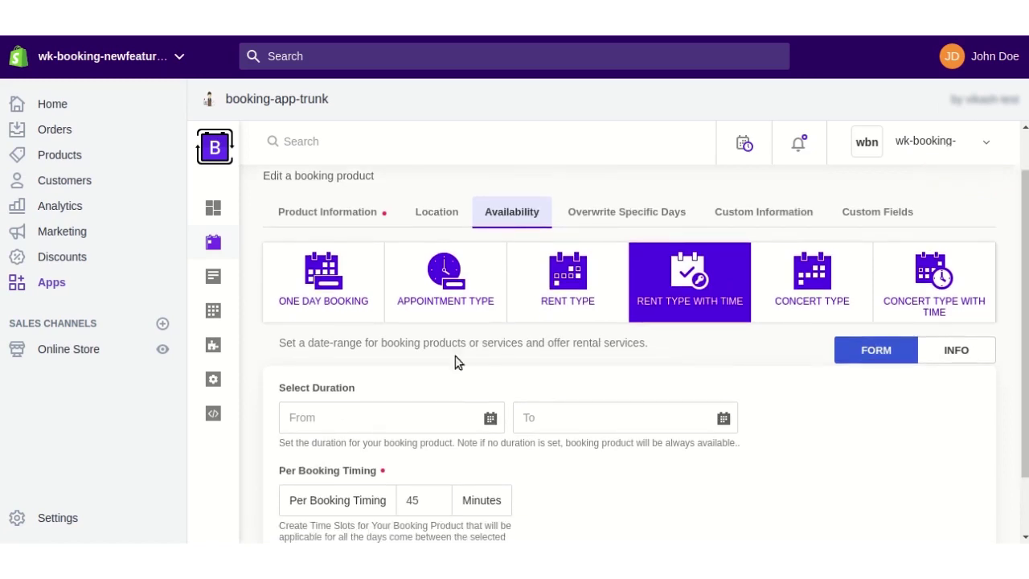
pyautogui.click(361, 415)
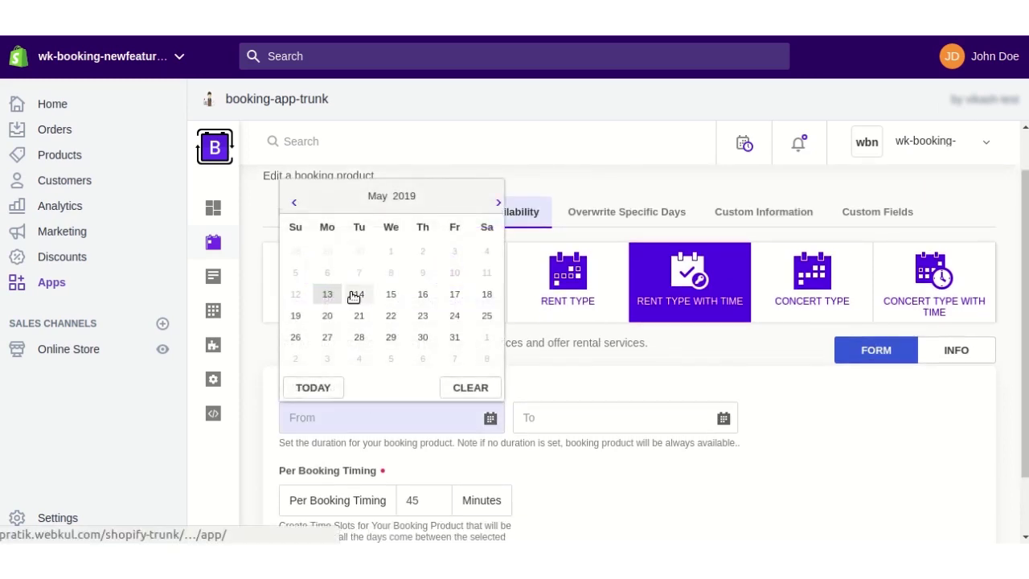
pyautogui.click(356, 297)
pyautogui.click(531, 417)
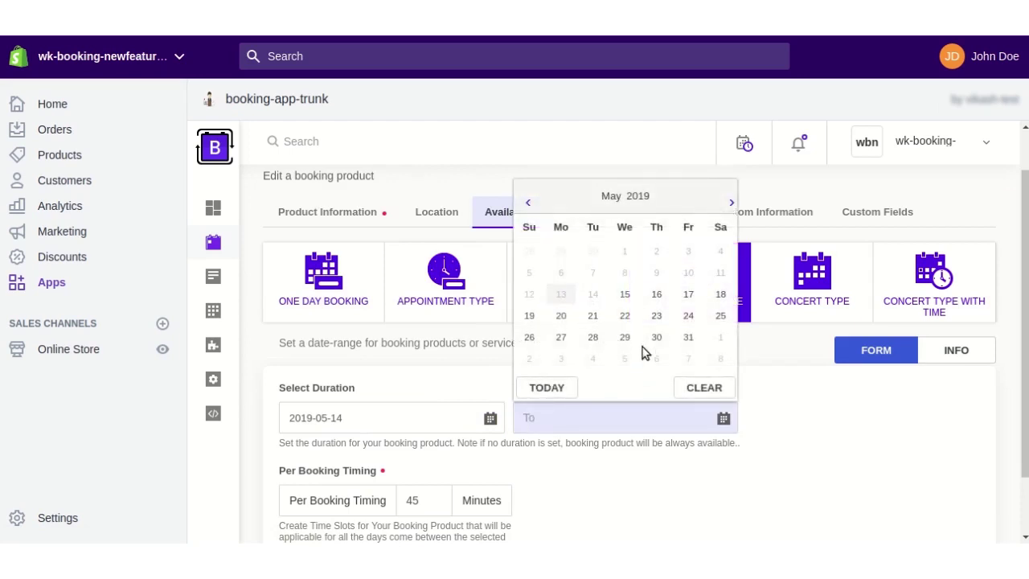
pyautogui.click(657, 338)
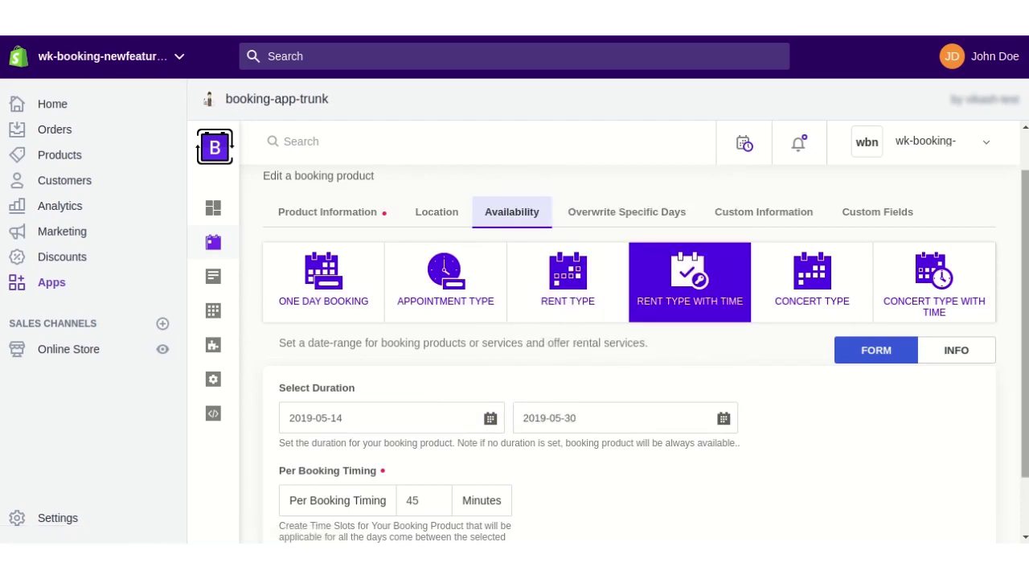
pyautogui.scroll(-2, 886, 469)
pyautogui.moveTo(423, 427); pyautogui.dragTo(402, 428)
pyautogui.click(573, 437)
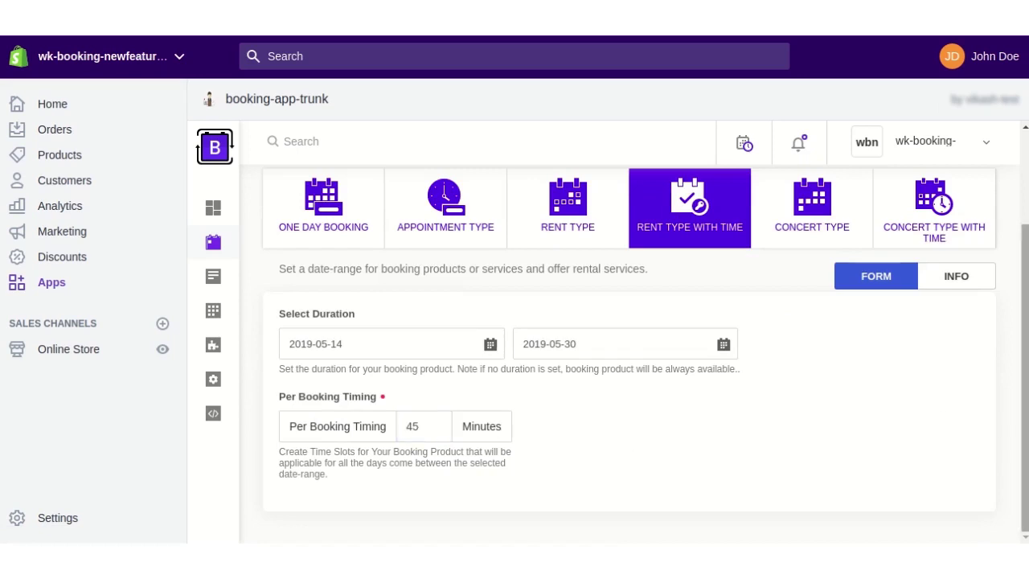
pyautogui.scroll(2, 948, 421)
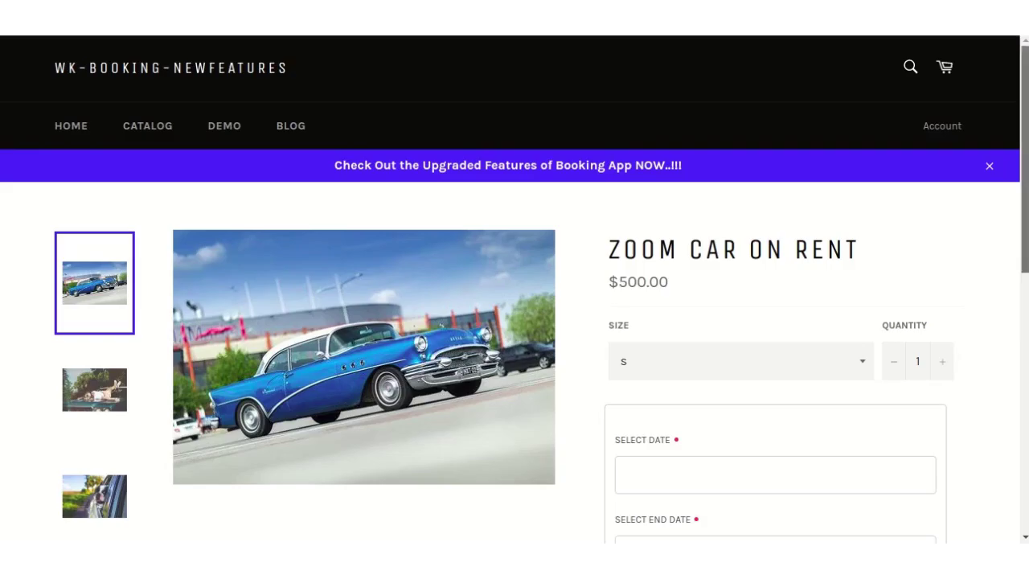
# Book the Zoom Car on Rent from 14 May to 29 May and add it to the cart
pyautogui.scroll(-5, 515, 289)
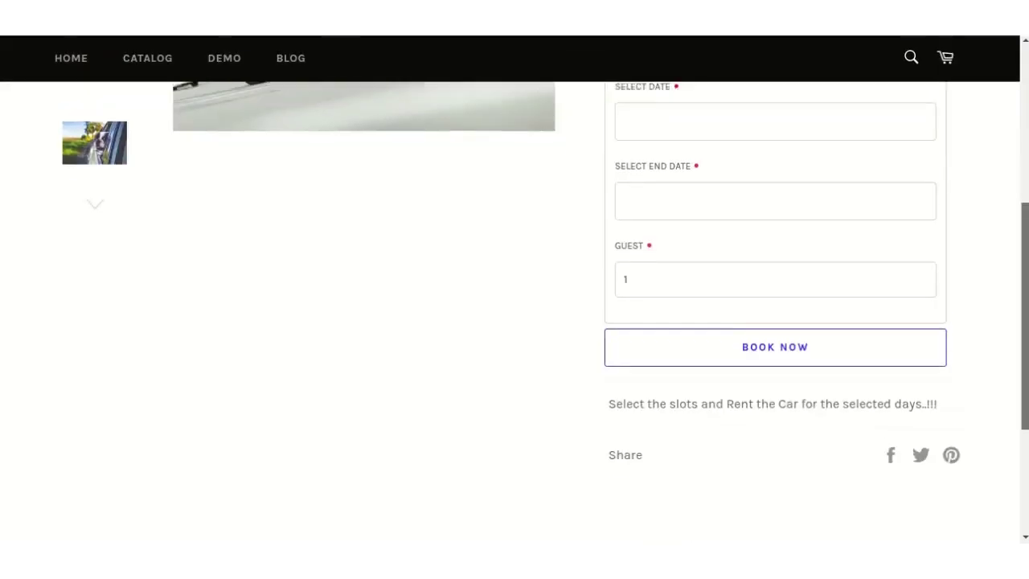
pyautogui.scroll(1, 668, 200)
pyautogui.click(651, 187)
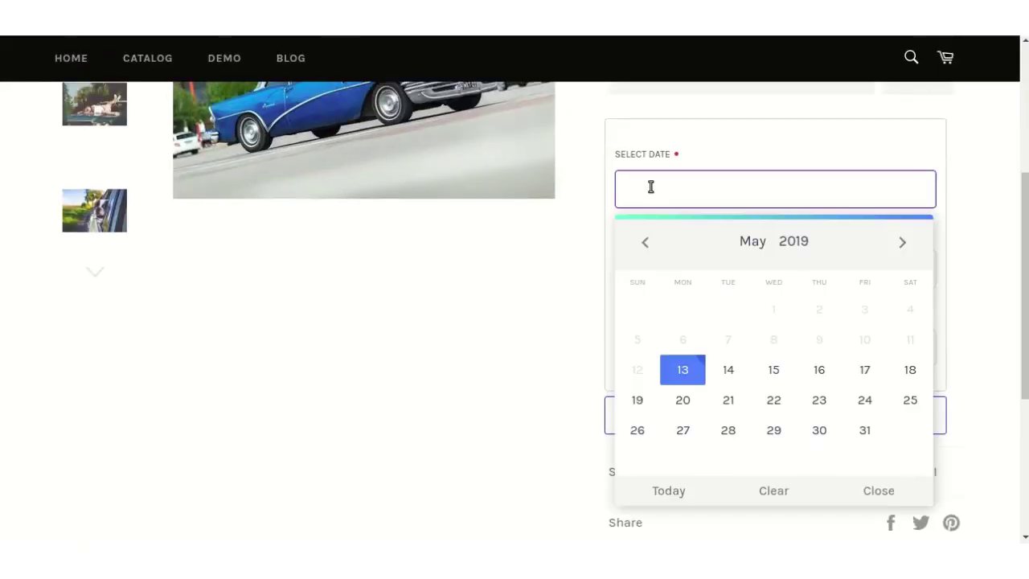
pyautogui.click(729, 370)
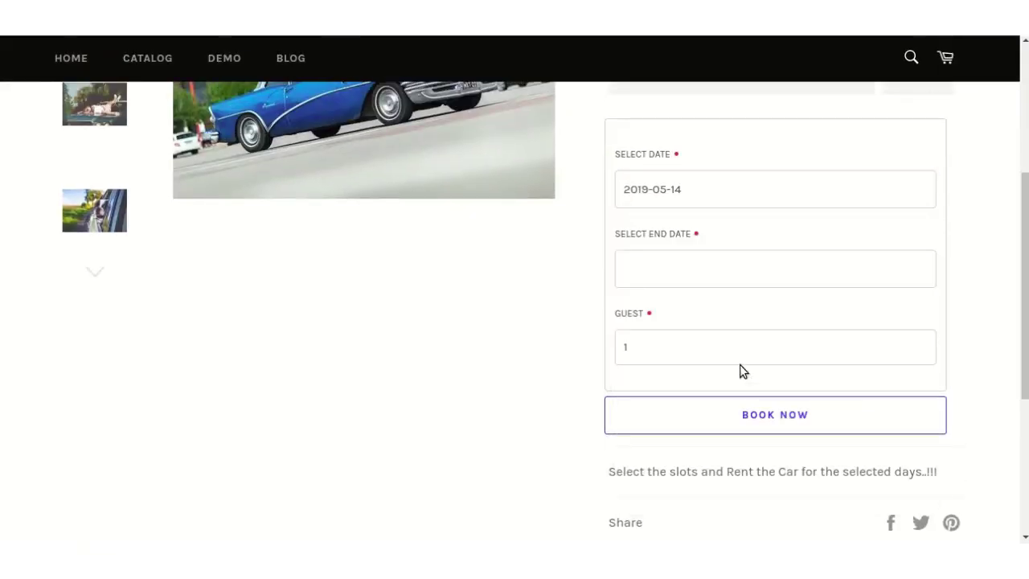
pyautogui.click(725, 283)
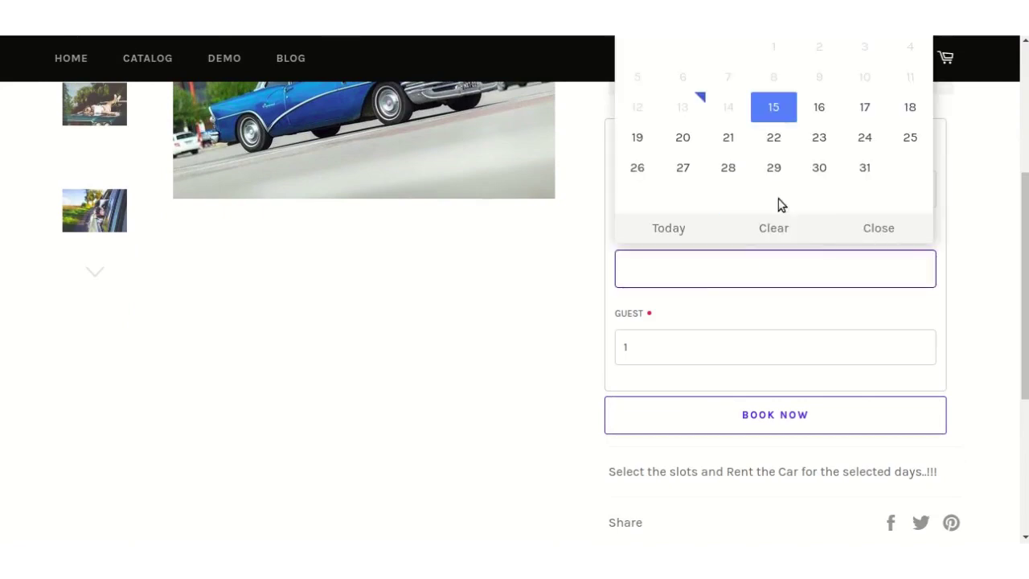
pyautogui.click(779, 171)
pyautogui.scroll(4, 779, 171)
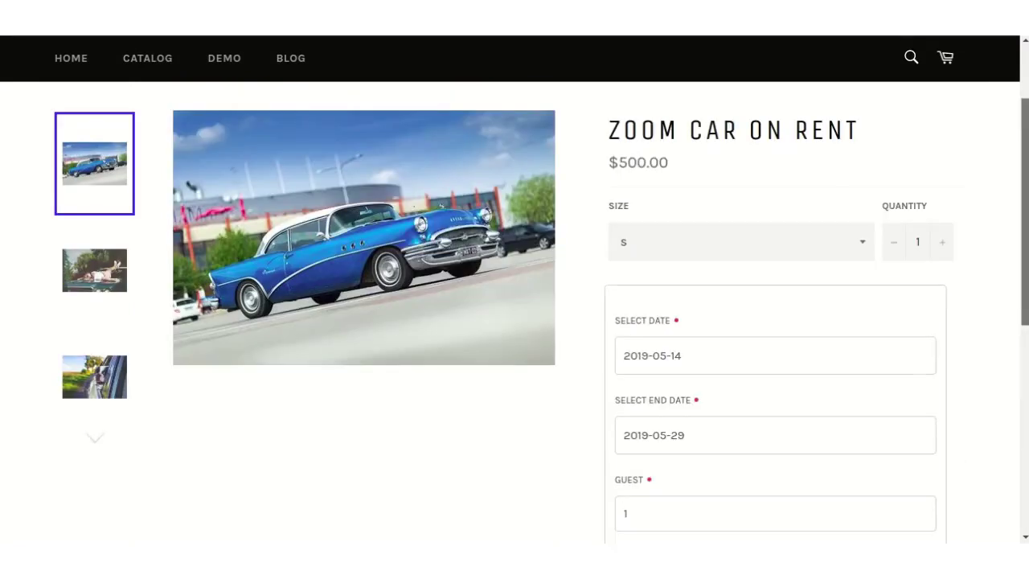
pyautogui.scroll(-3, 778, 171)
pyautogui.scroll(-2, 764, 325)
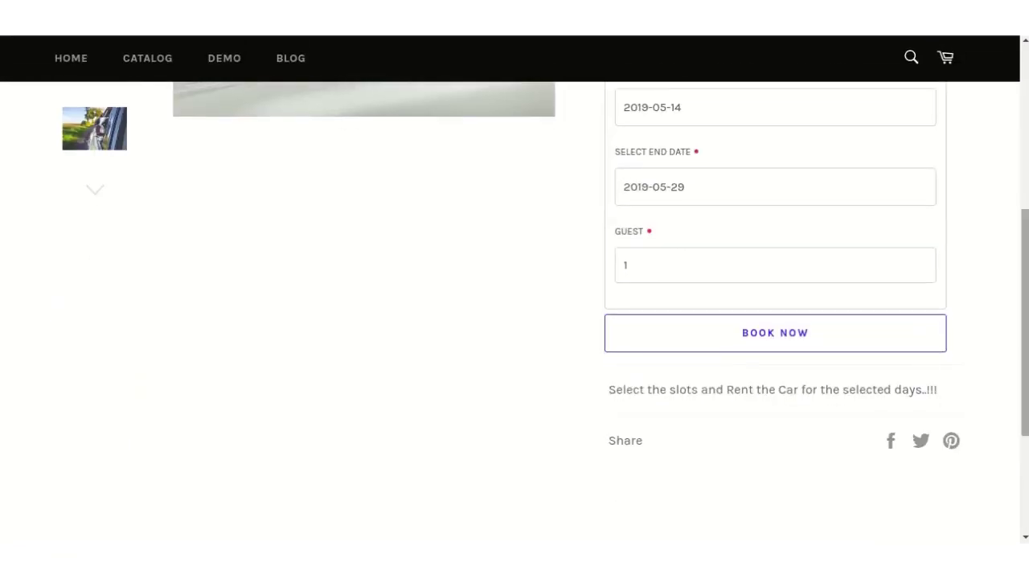
pyautogui.click(762, 325)
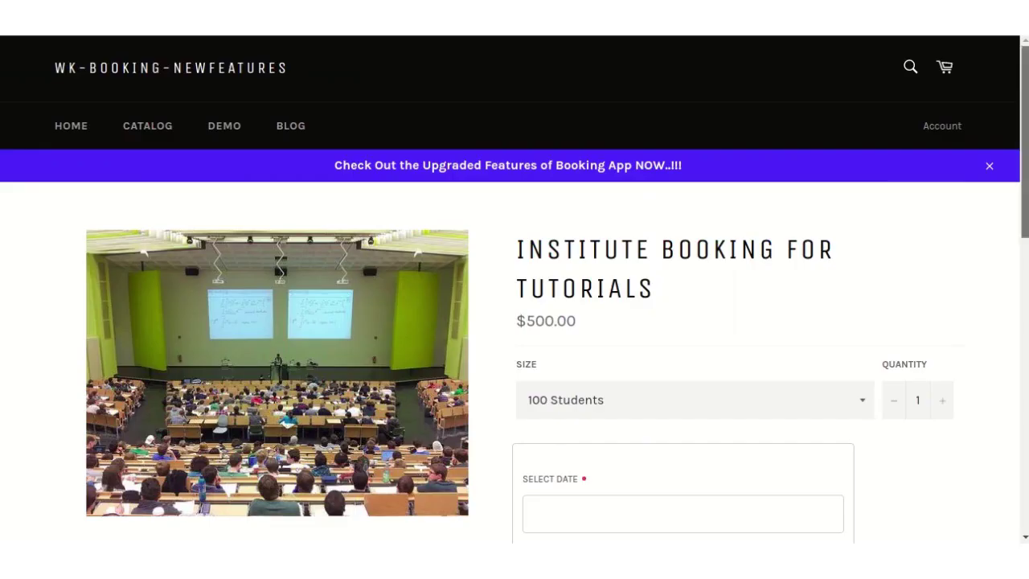
# Set the tutorial booking start to 14 May at the 10:30 AM slot
pyautogui.scroll(-5, 515, 322)
pyautogui.scroll(1, 656, 188)
pyautogui.click(593, 193)
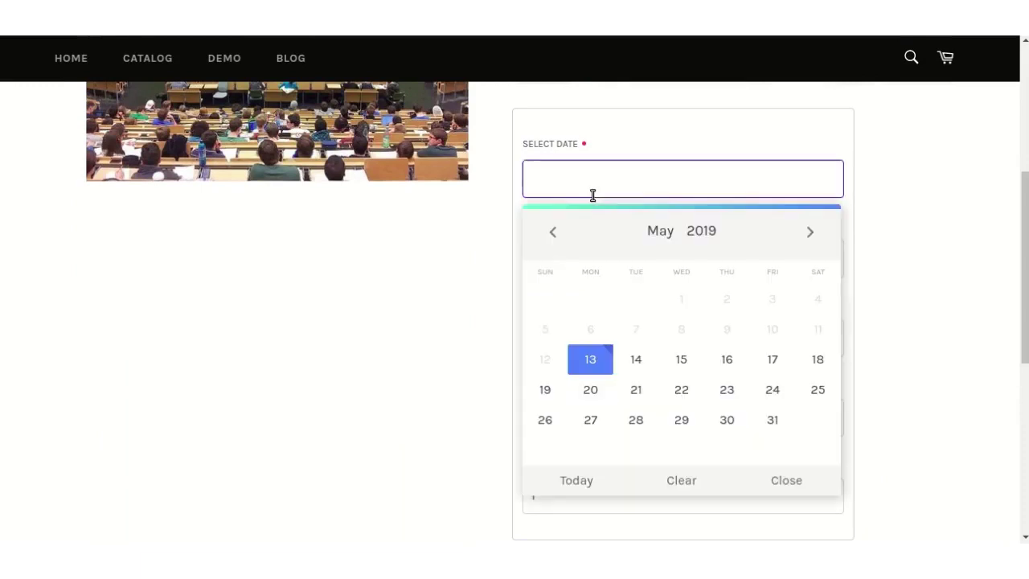
pyautogui.click(636, 359)
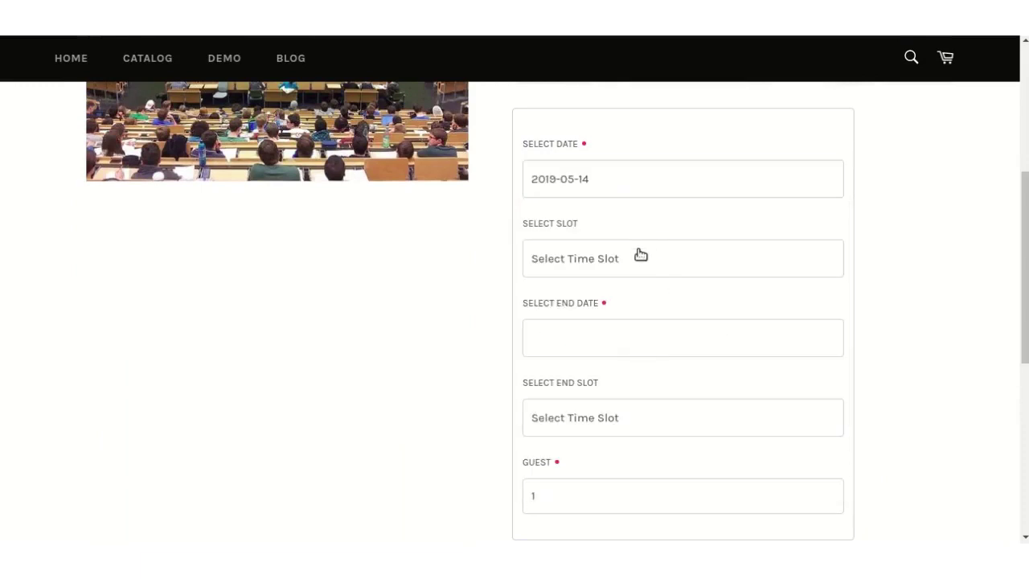
pyautogui.click(636, 257)
pyautogui.click(642, 267)
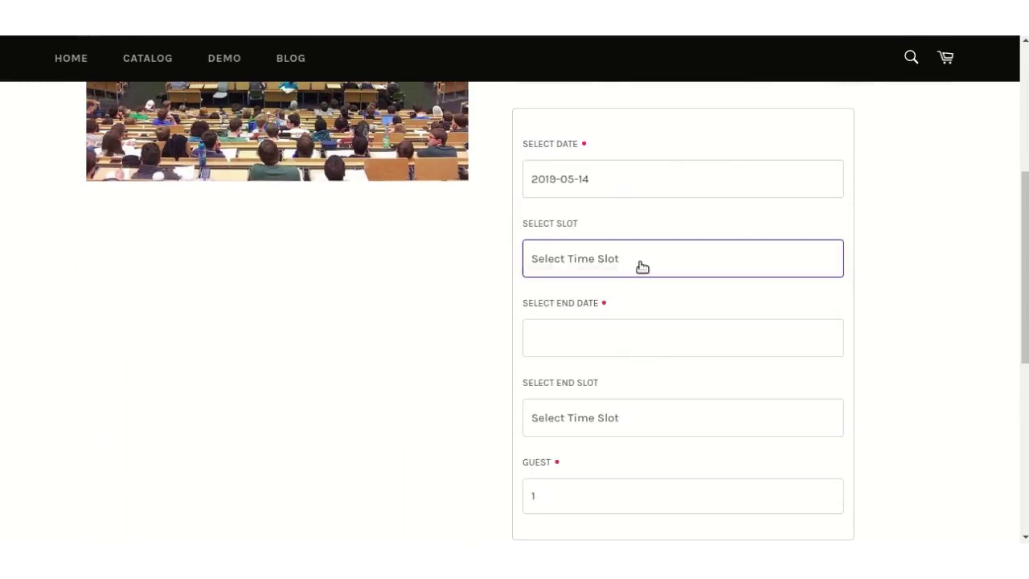
pyautogui.click(619, 273)
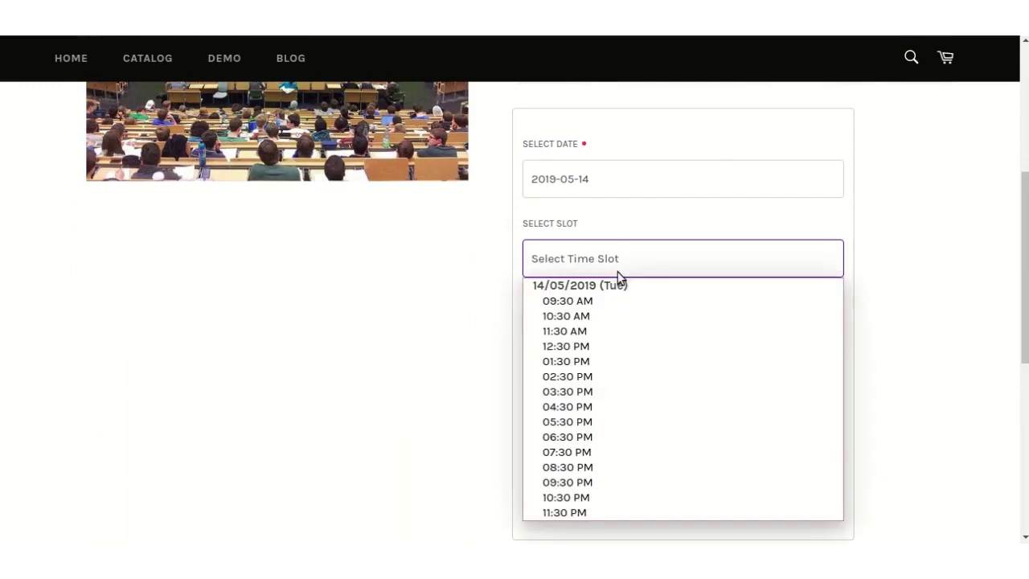
pyautogui.click(587, 316)
# Set the end to 29 May at the 07:30 PM slot and the guest count to 3
pyautogui.click(617, 330)
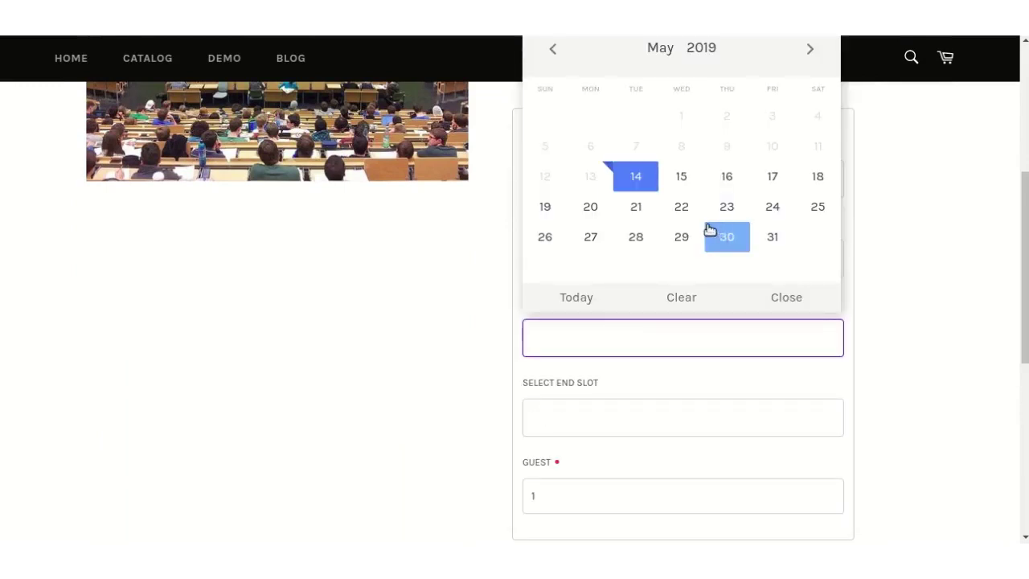
pyautogui.click(680, 235)
pyautogui.click(647, 419)
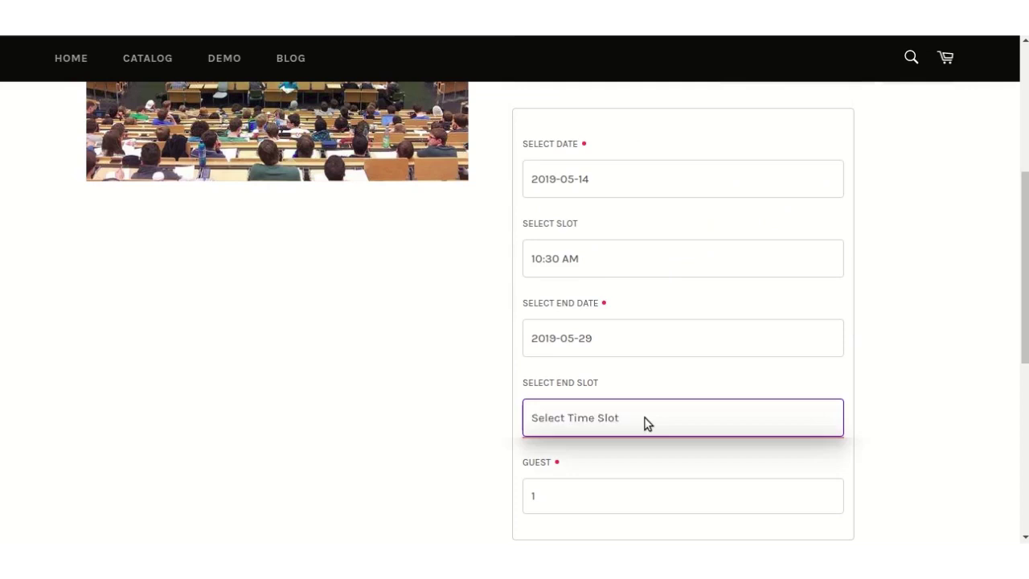
pyautogui.click(648, 421)
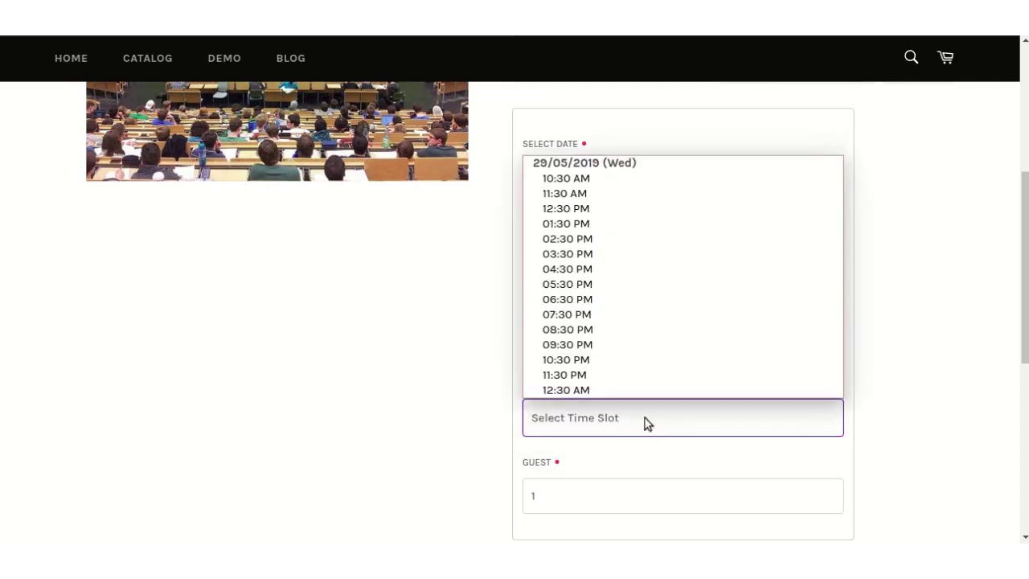
pyautogui.click(668, 313)
pyautogui.scroll(-3, 673, 307)
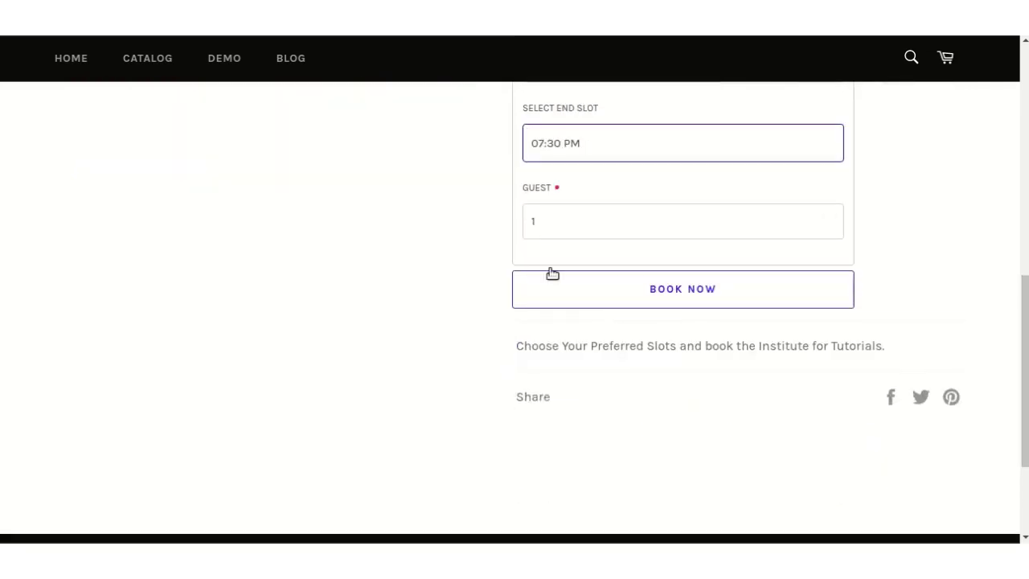
pyautogui.moveTo(544, 218); pyautogui.dragTo(516, 218)
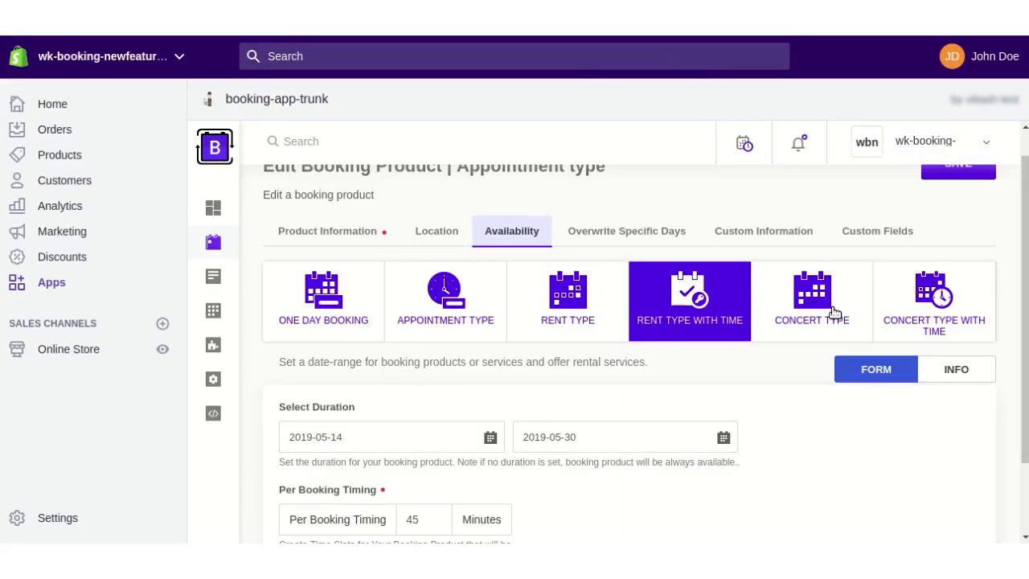
# Switch the product to Concert Type and add the 2019/5/14 – 2019/5/22 day range
pyautogui.click(834, 312)
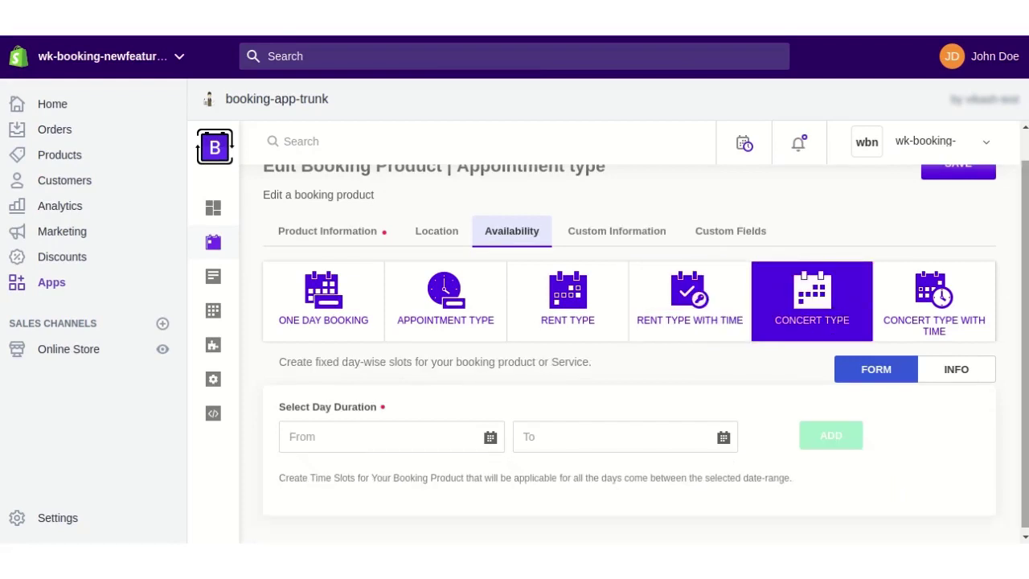
pyautogui.click(386, 442)
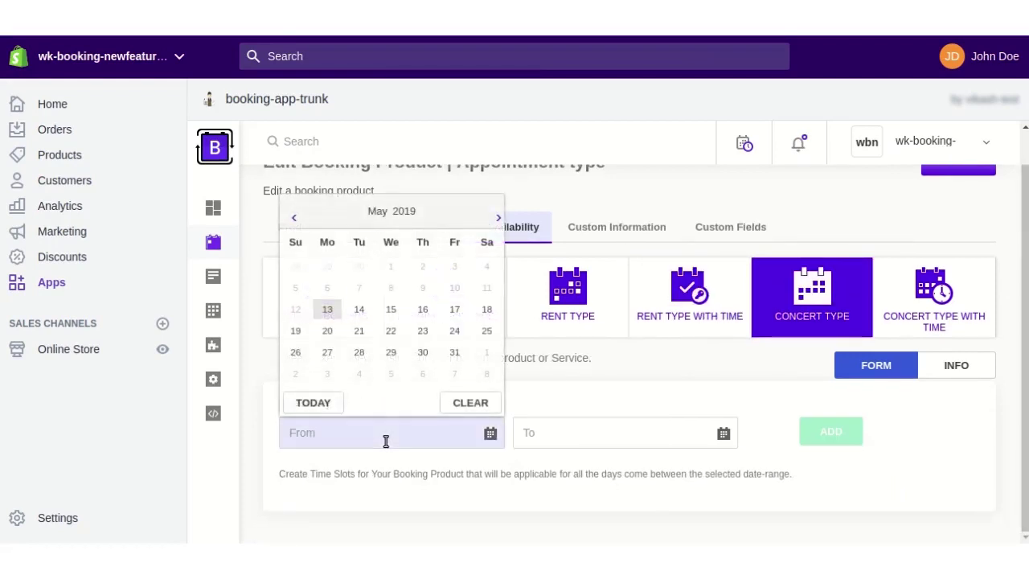
pyautogui.click(360, 310)
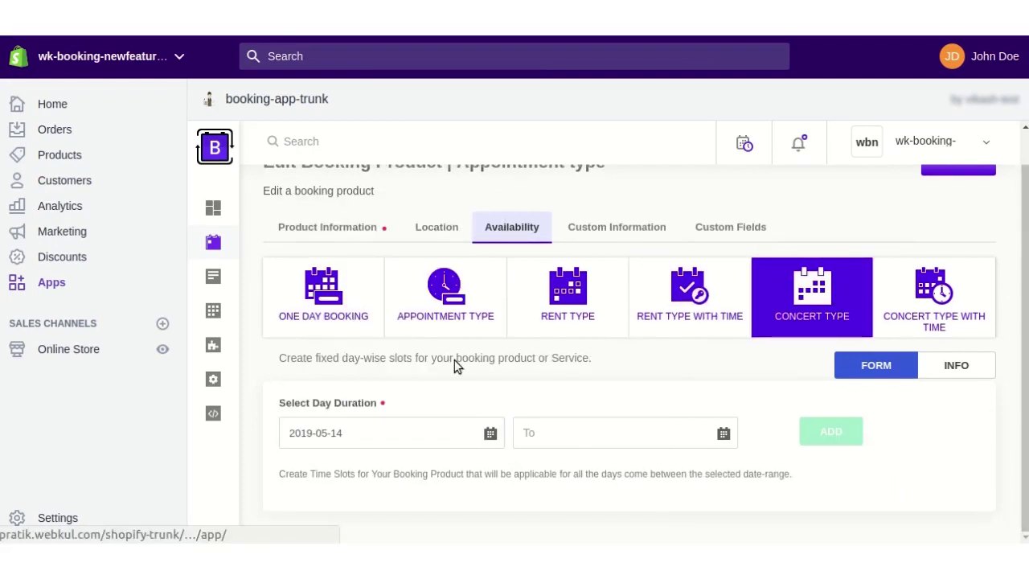
pyautogui.click(574, 443)
pyautogui.click(624, 331)
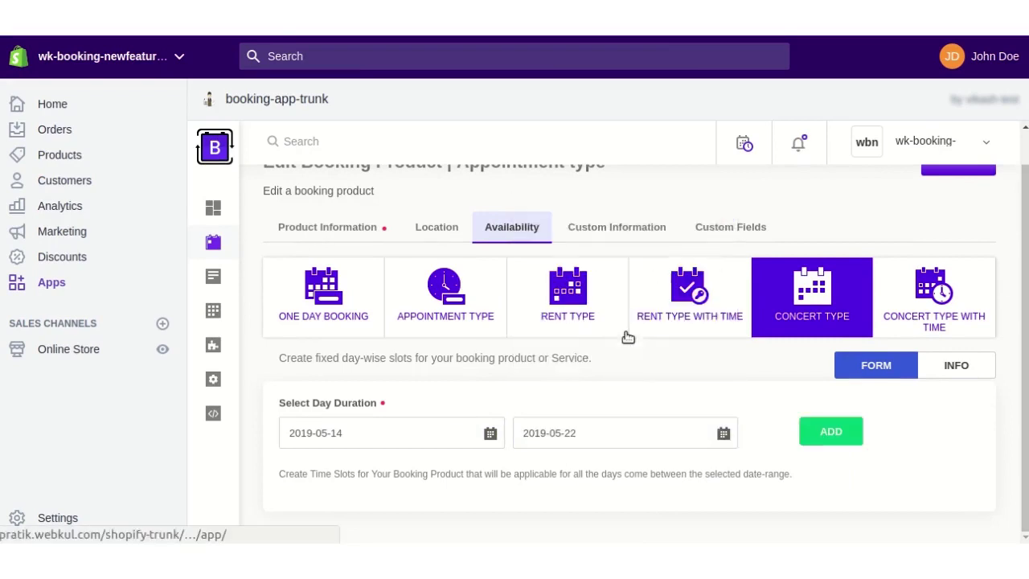
pyautogui.click(838, 431)
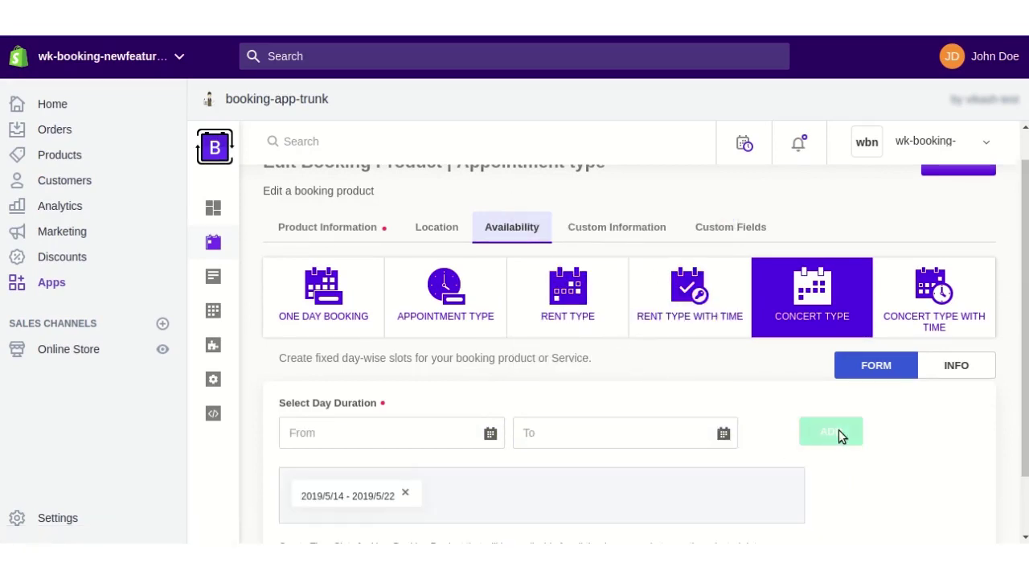
# Add a second day range from 27 May to 31 May 2019
pyautogui.scroll(-1, 463, 410)
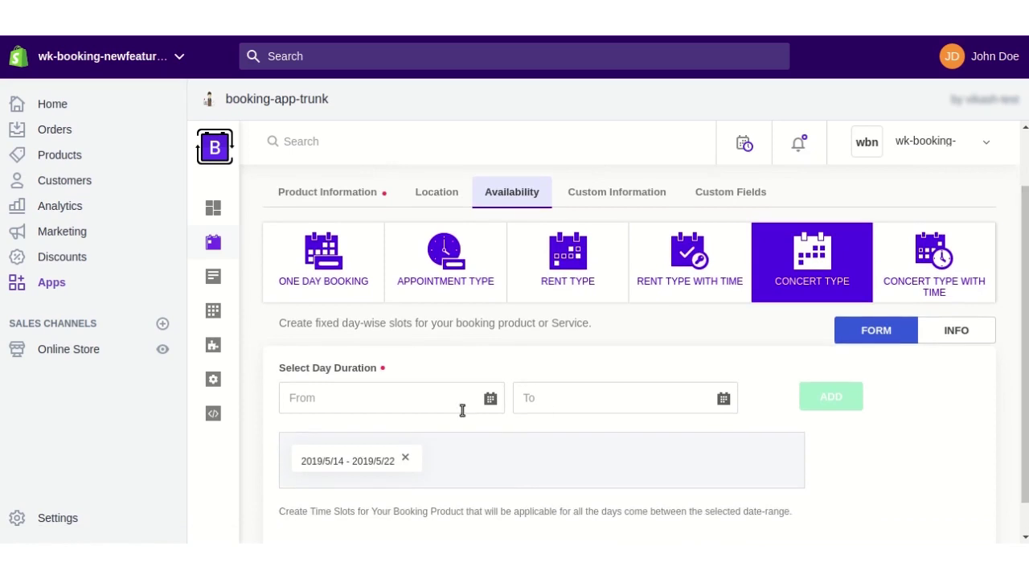
pyautogui.click(421, 409)
pyautogui.click(326, 319)
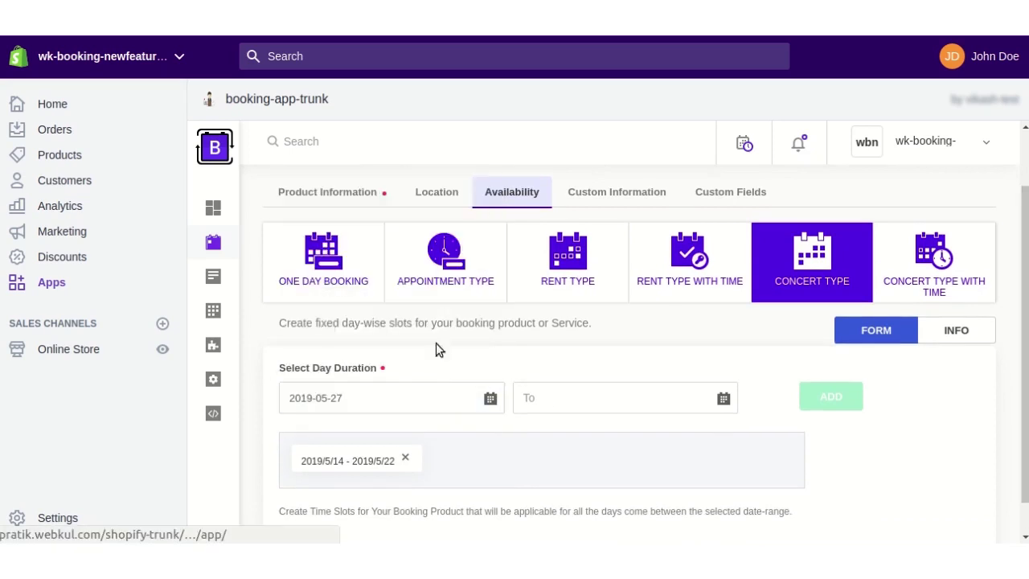
pyautogui.click(543, 393)
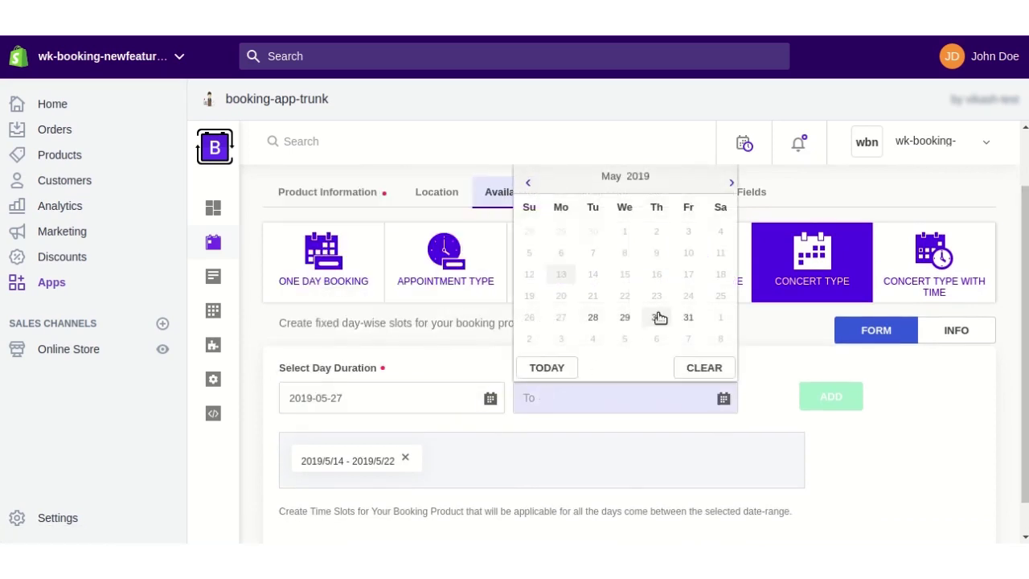
pyautogui.click(689, 319)
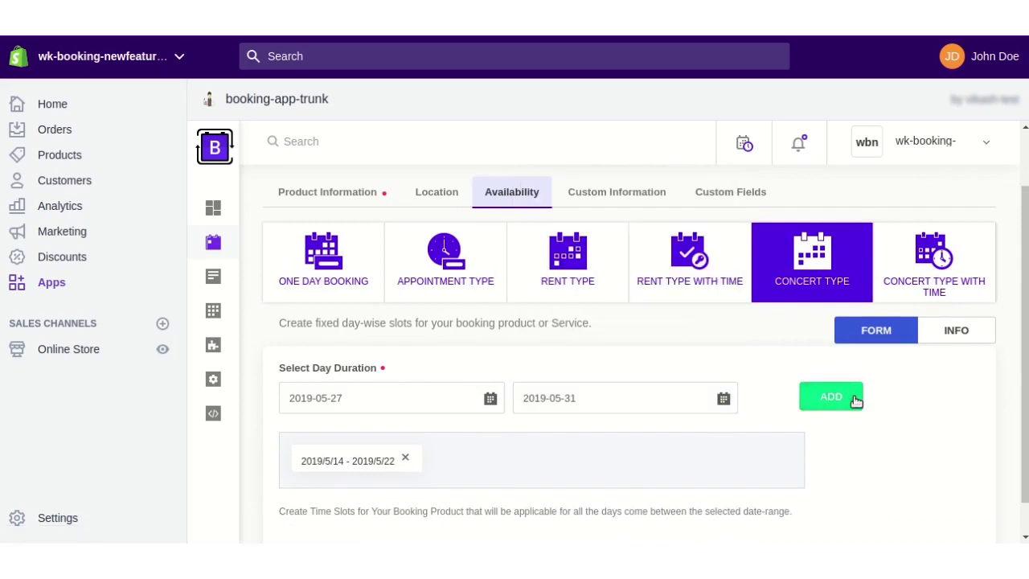
pyautogui.click(856, 402)
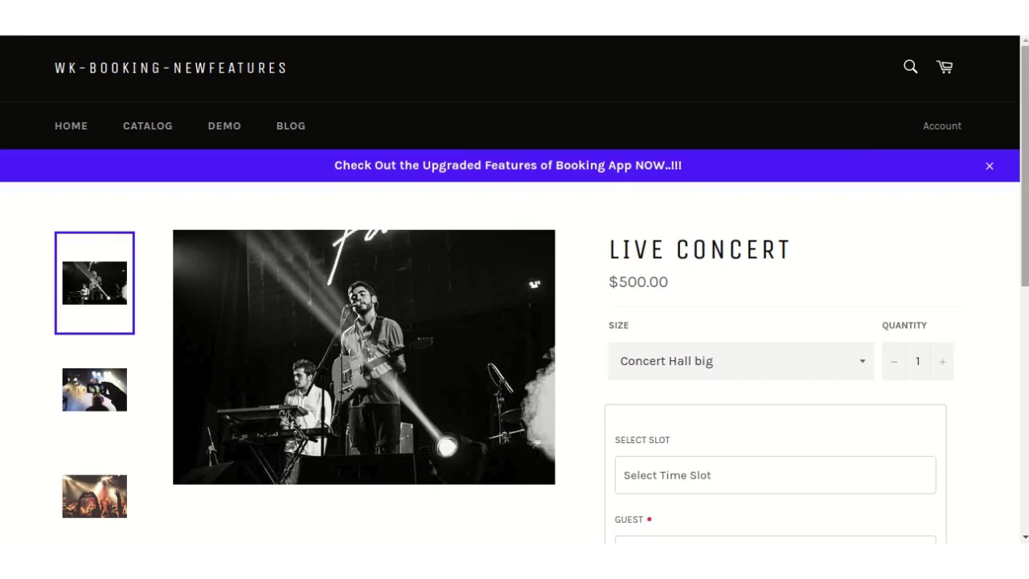
# Book the Live Concert's 24 April – 25 April 2019 time slot and add it to the cart
pyautogui.scroll(-5, 515, 322)
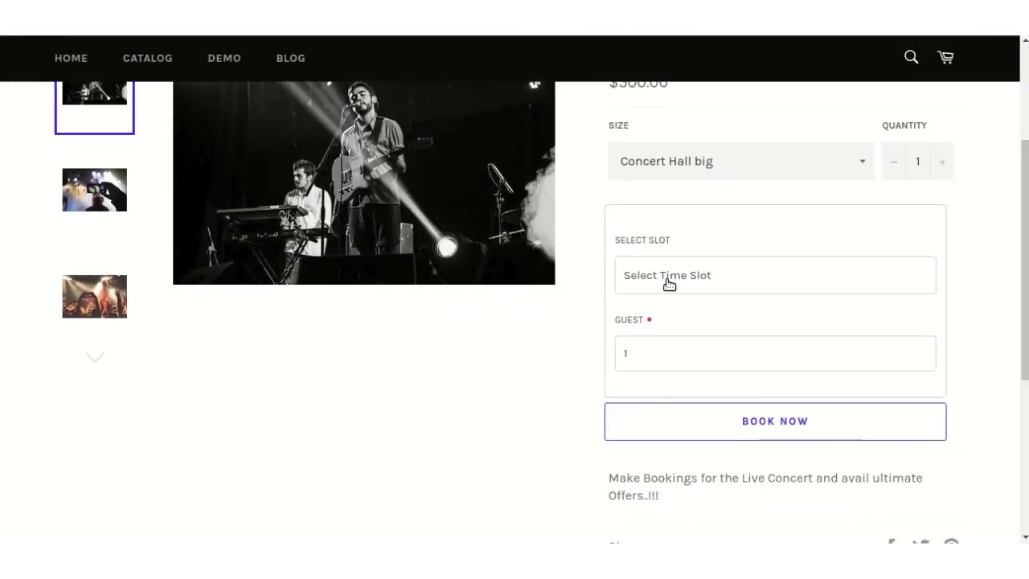
pyautogui.click(667, 279)
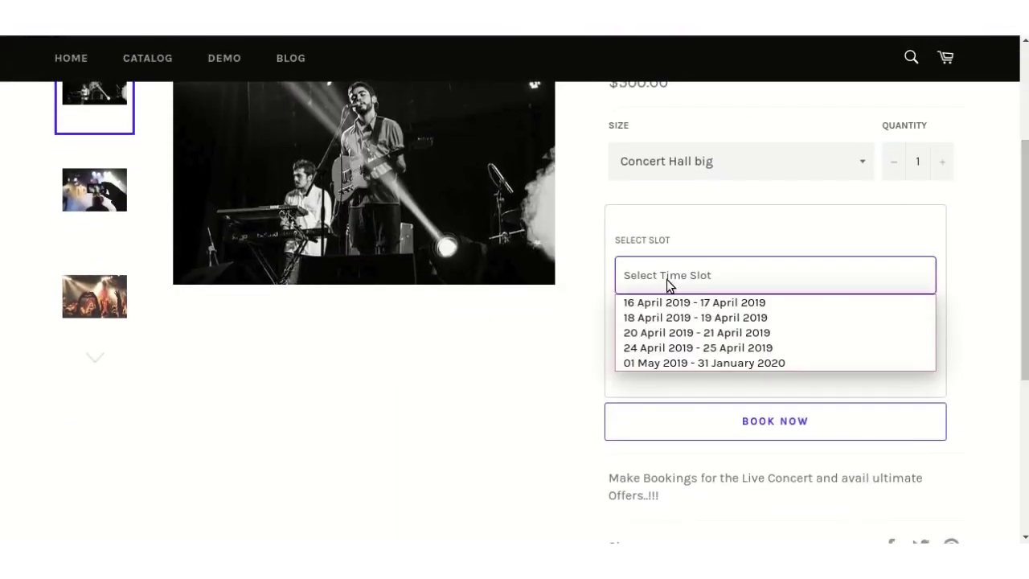
pyautogui.click(672, 349)
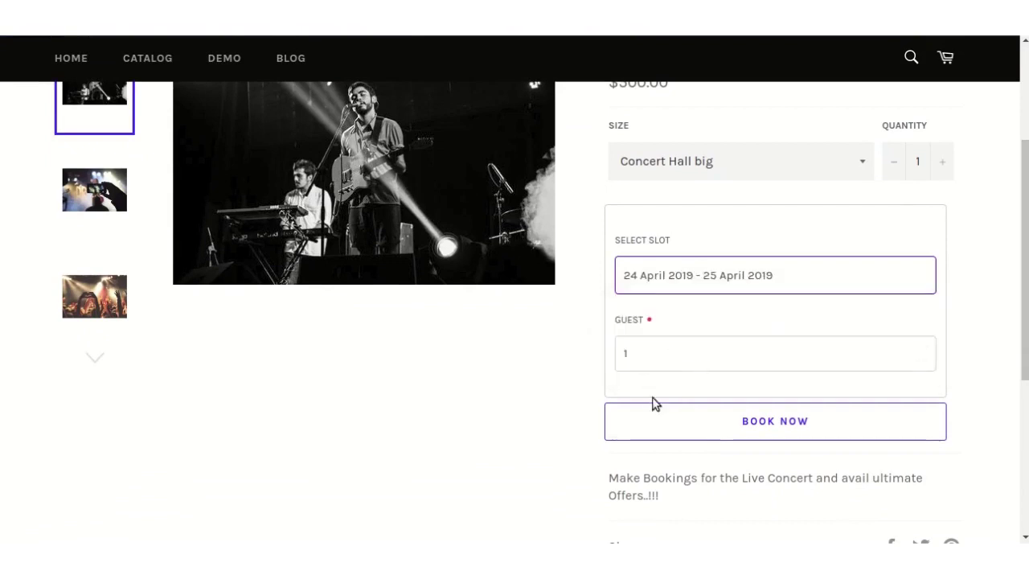
pyautogui.click(669, 428)
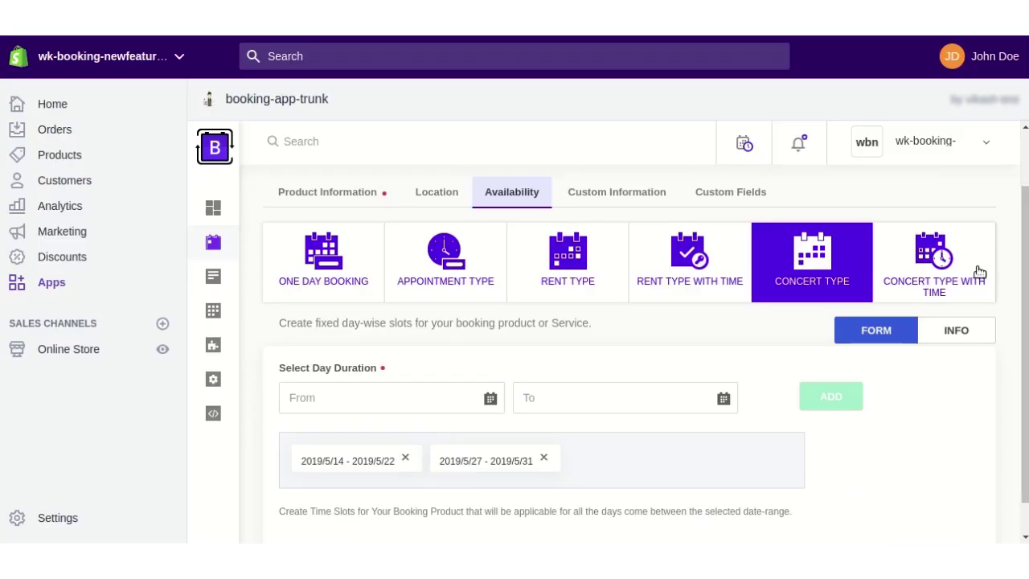
# Use Concert Type With Time and add a 14 May 14:47:38 – 29 May 13:48:38 2019 slot
pyautogui.click(979, 274)
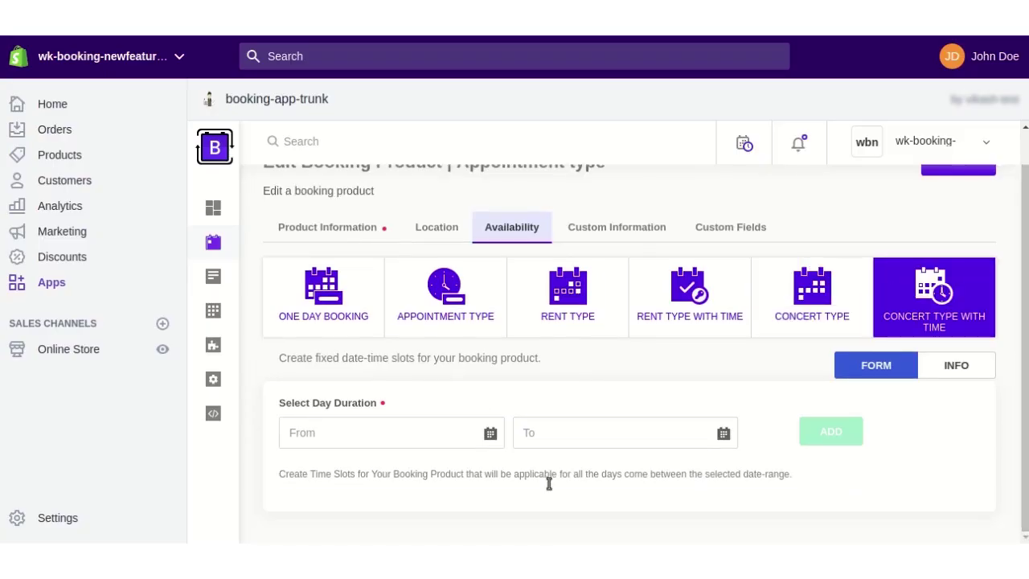
pyautogui.click(414, 438)
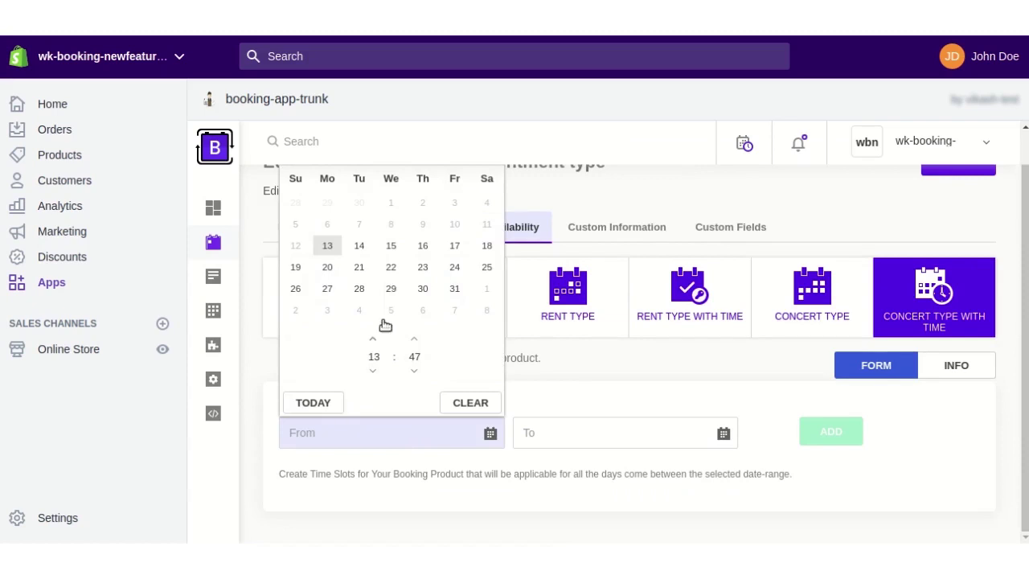
pyautogui.click(359, 257)
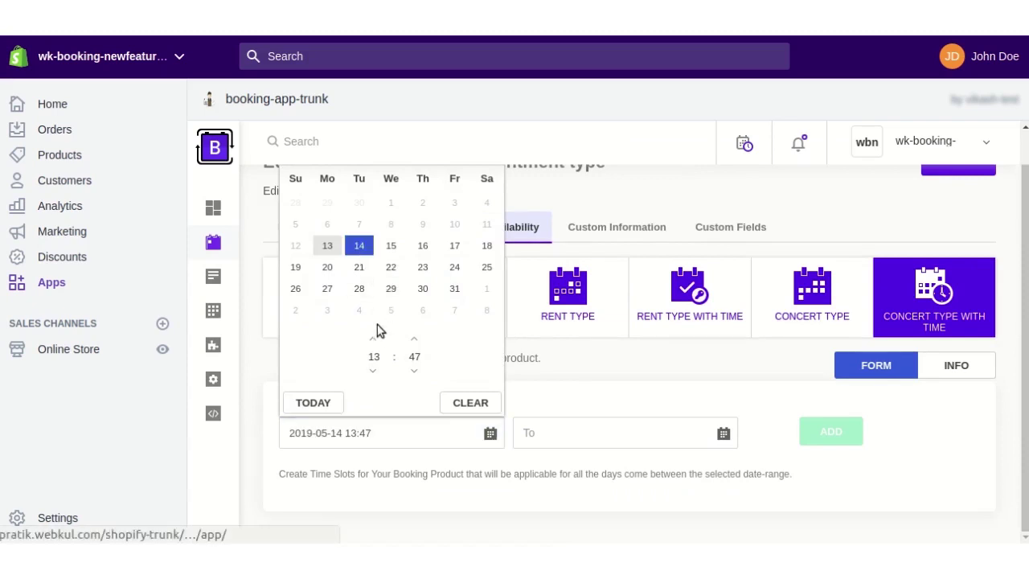
pyautogui.click(594, 436)
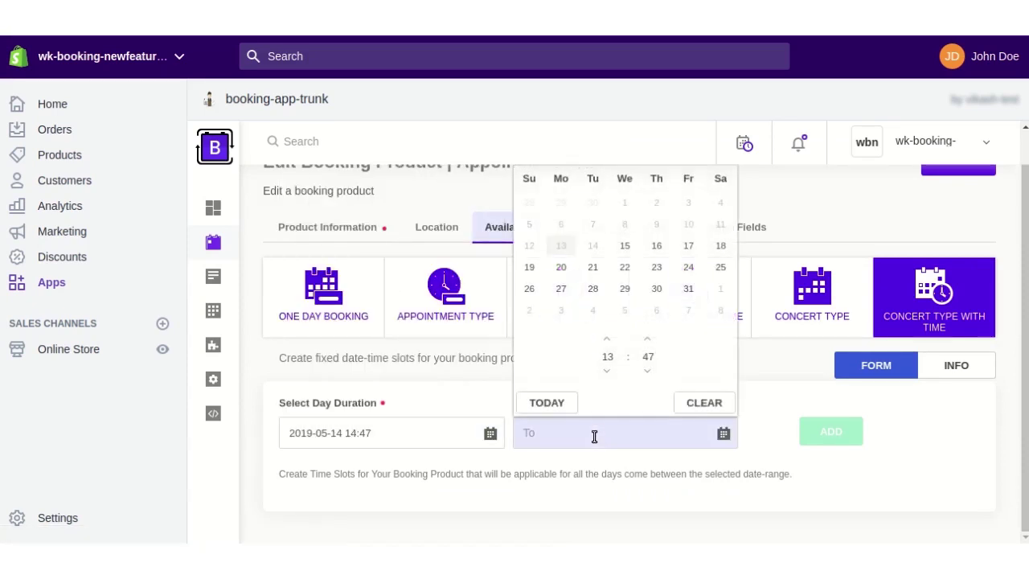
pyautogui.click(625, 289)
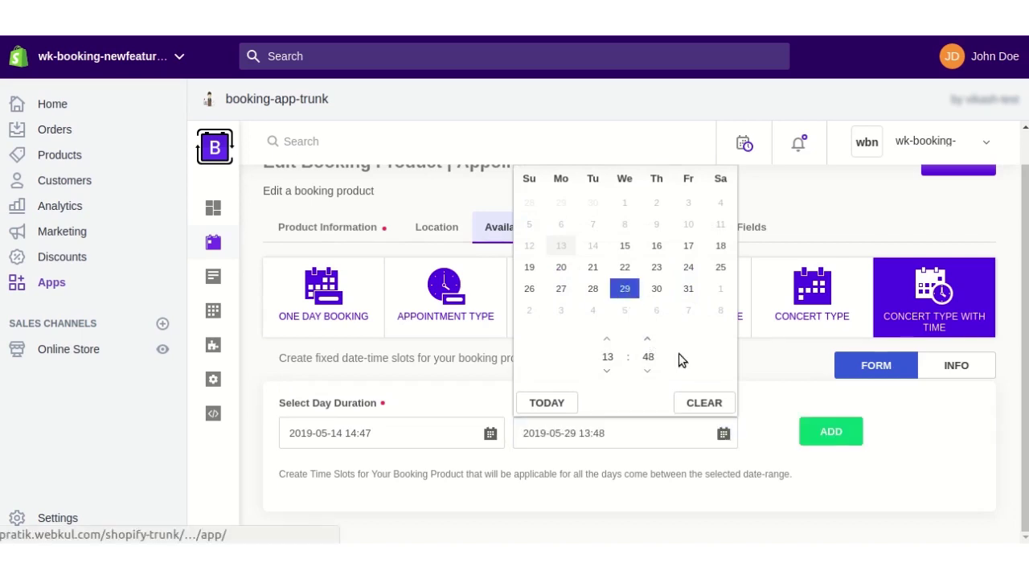
pyautogui.click(828, 431)
pyautogui.scroll(-1, 828, 432)
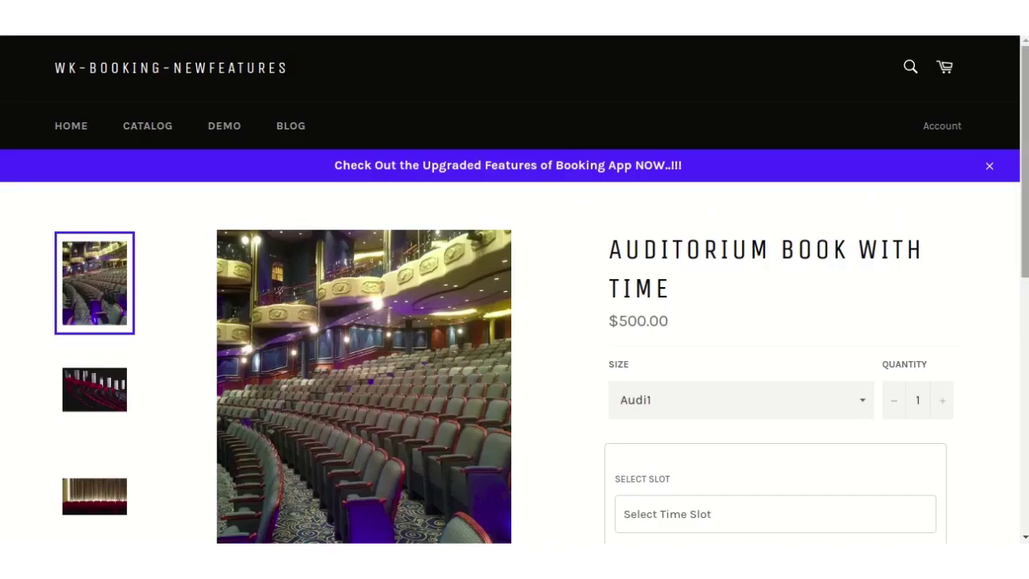
# Book the 25–26 April 2019 04:06 AM slot for 5 guests, then open My Account
pyautogui.scroll(-5, 650, 322)
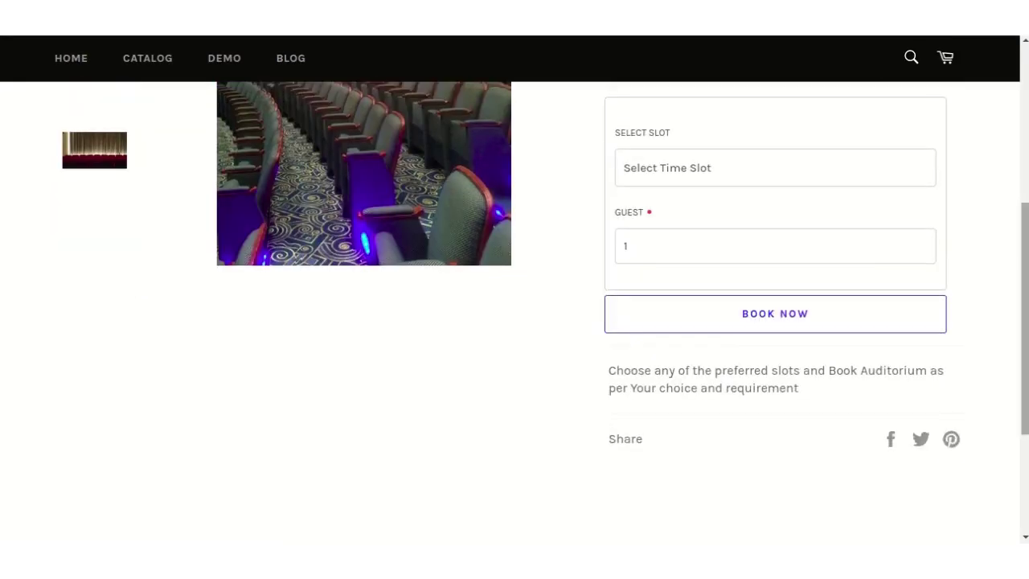
pyautogui.click(650, 175)
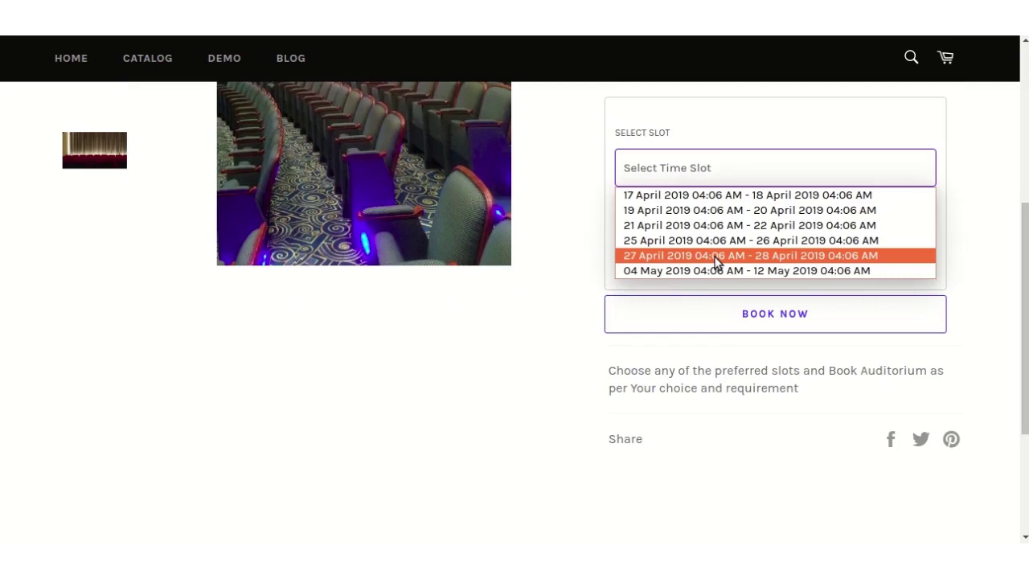
pyautogui.click(764, 239)
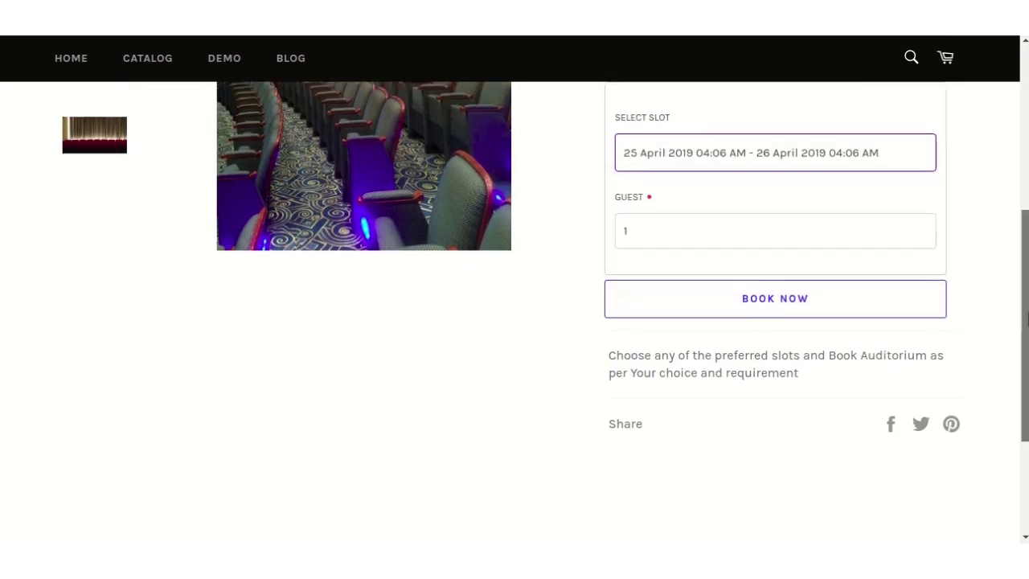
pyautogui.scroll(1, 635, 314)
pyautogui.moveTo(635, 313); pyautogui.dragTo(613, 320)
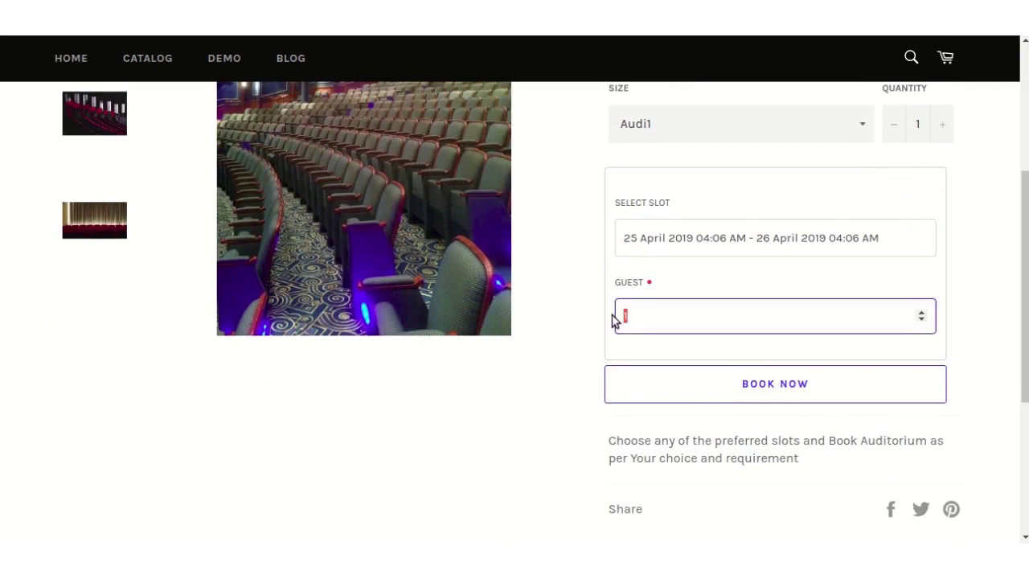
pyautogui.click(690, 386)
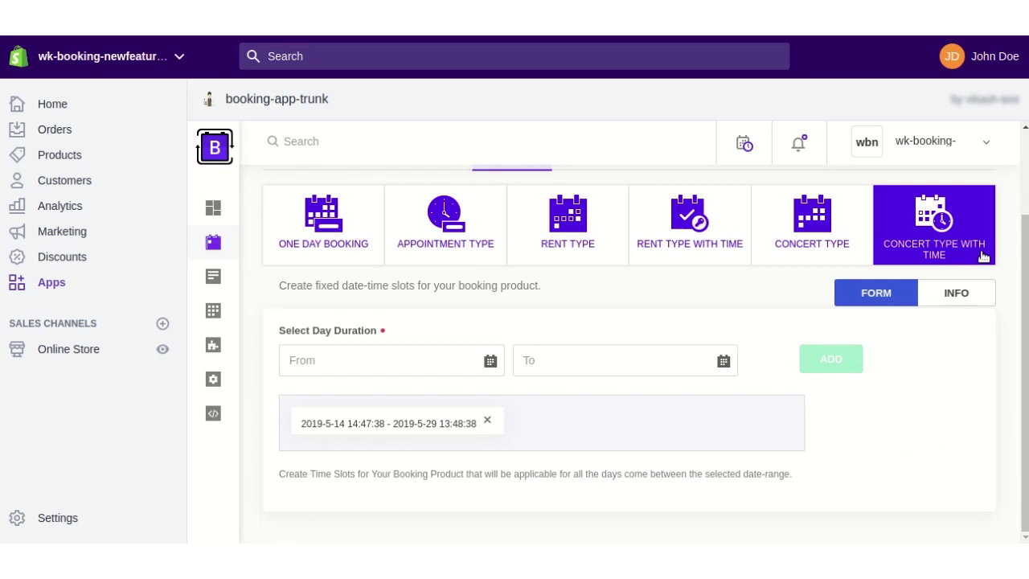
pyautogui.scroll(2, 983, 256)
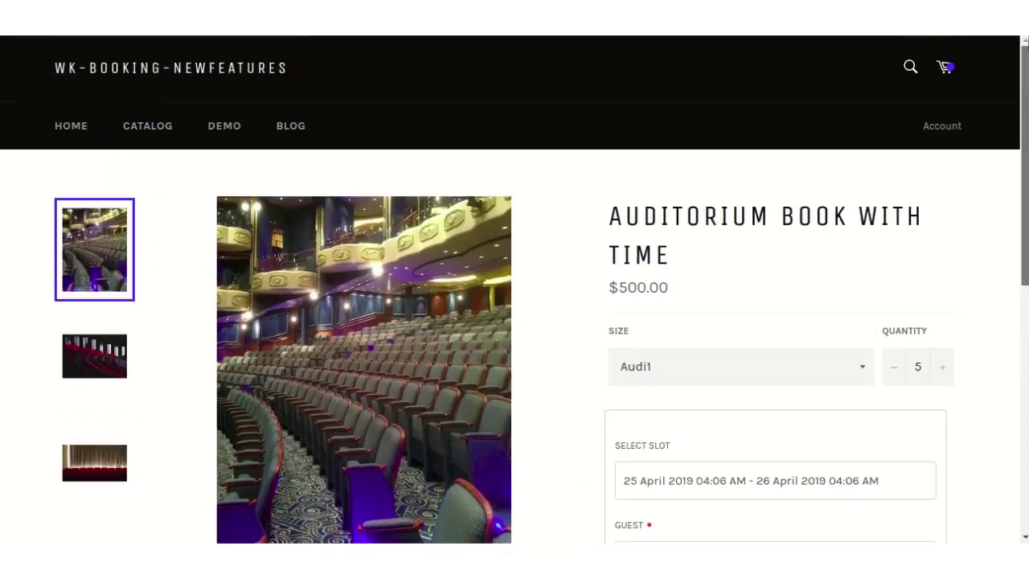
pyautogui.click(941, 125)
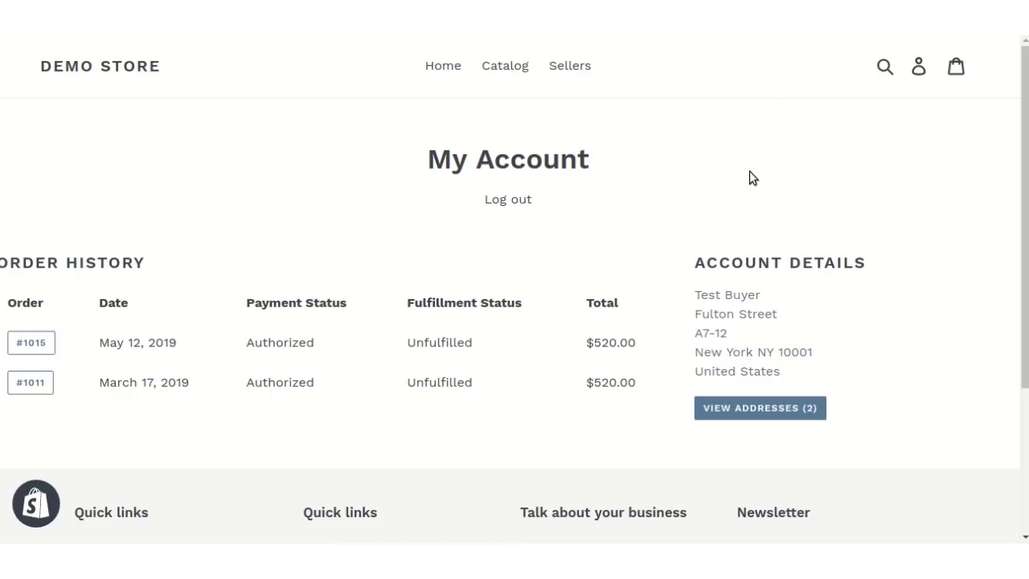
# Open order #1015 and view the Cake booking: 14 May 2019, 1 guest, 500 USD
pyautogui.click(42, 345)
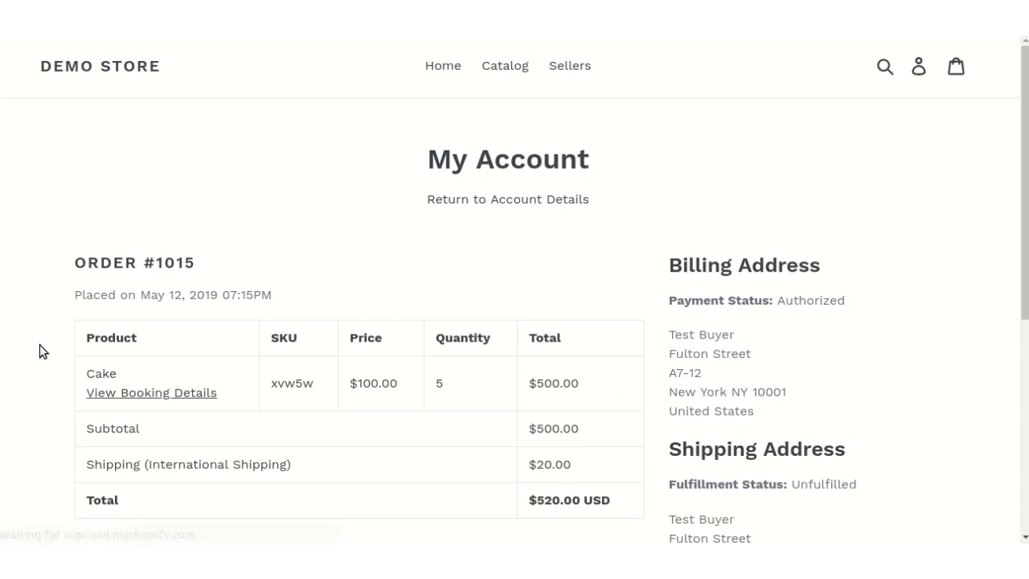
pyautogui.scroll(-1, 282, 209)
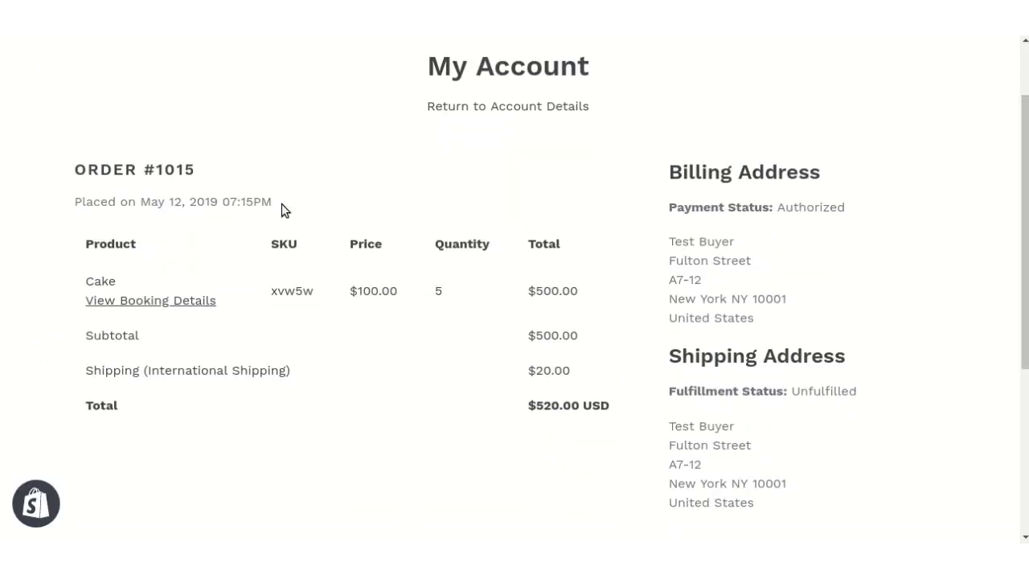
pyautogui.click(196, 302)
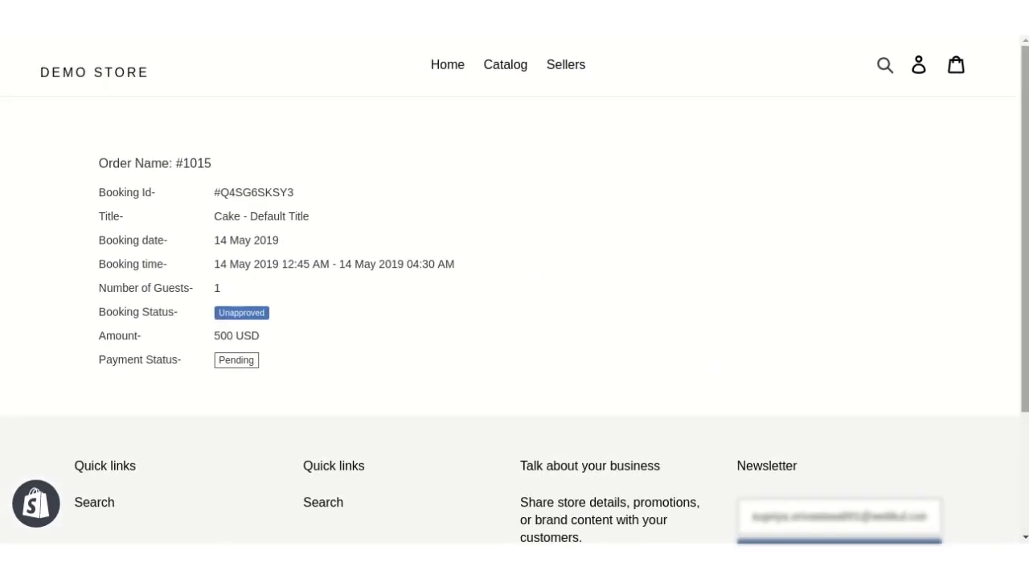
pyautogui.scroll(-1, 514, 290)
pyautogui.scroll(1, 363, 161)
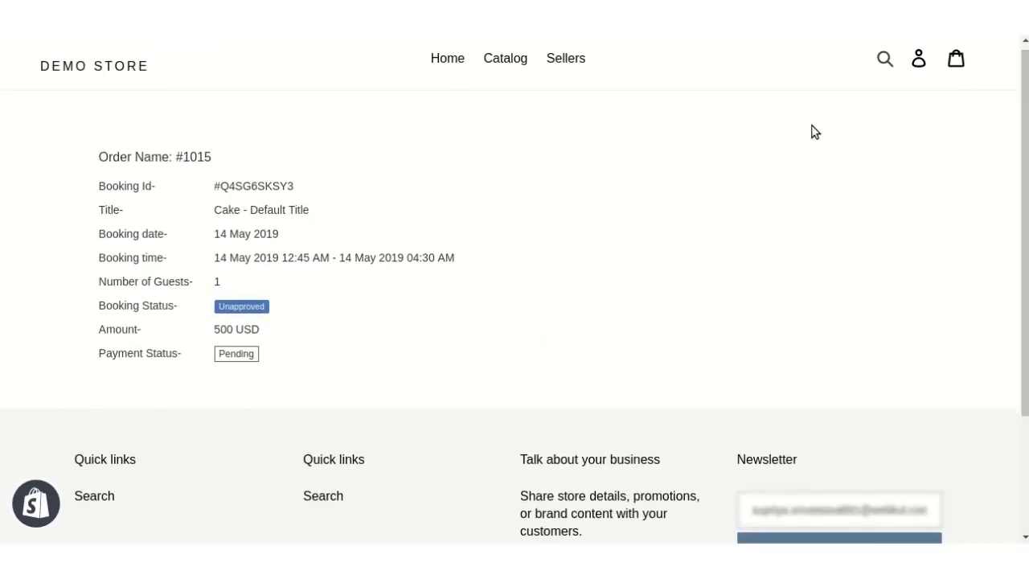